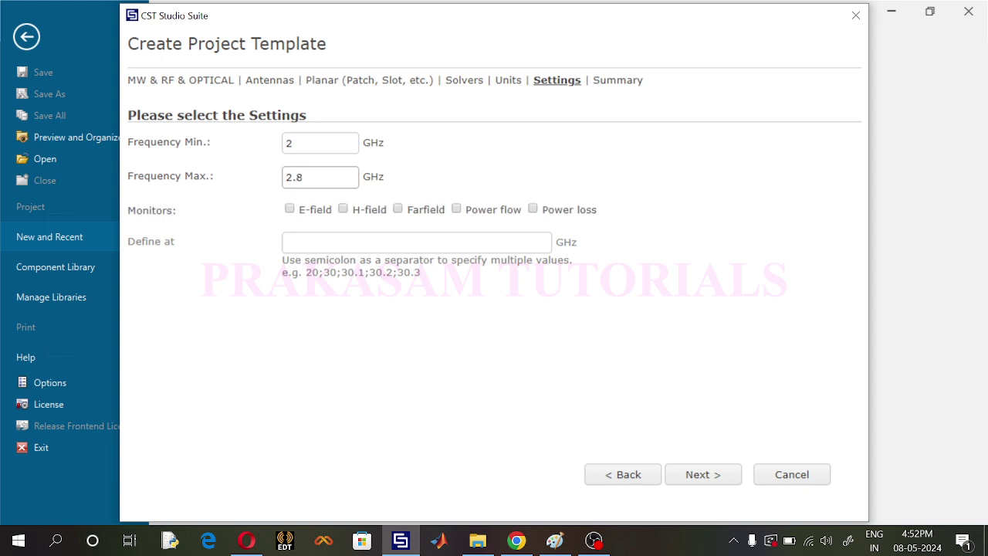
# - Enable the E-field, Farfield and Power flow monitors and finish creating the planar antenna project template
pyautogui.click(289, 208)
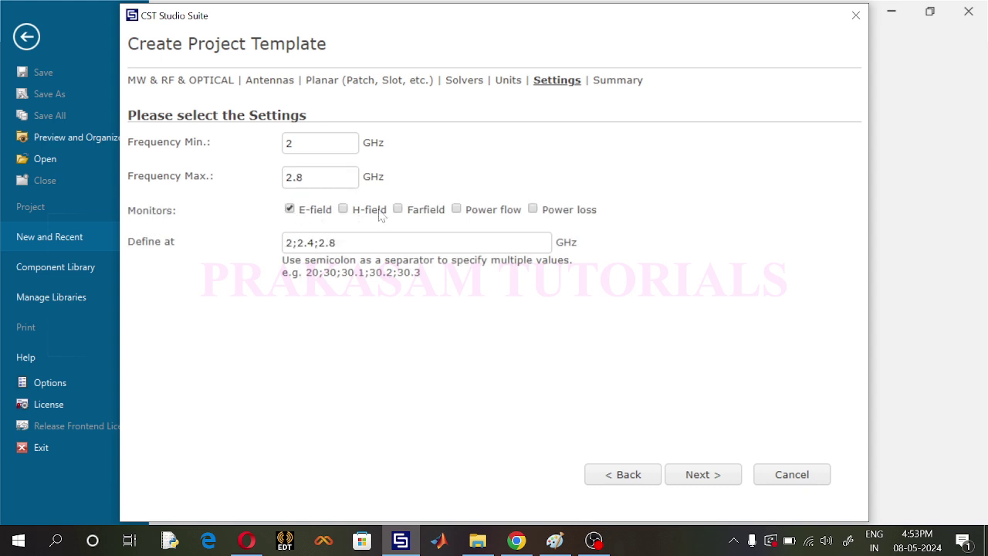
pyautogui.click(397, 209)
pyautogui.click(457, 209)
pyautogui.click(709, 475)
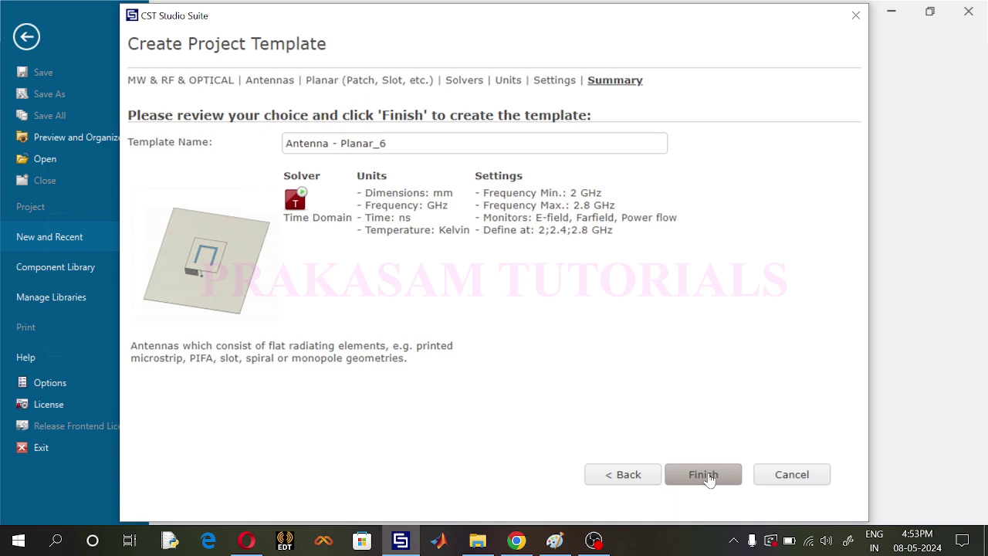
pyautogui.click(704, 475)
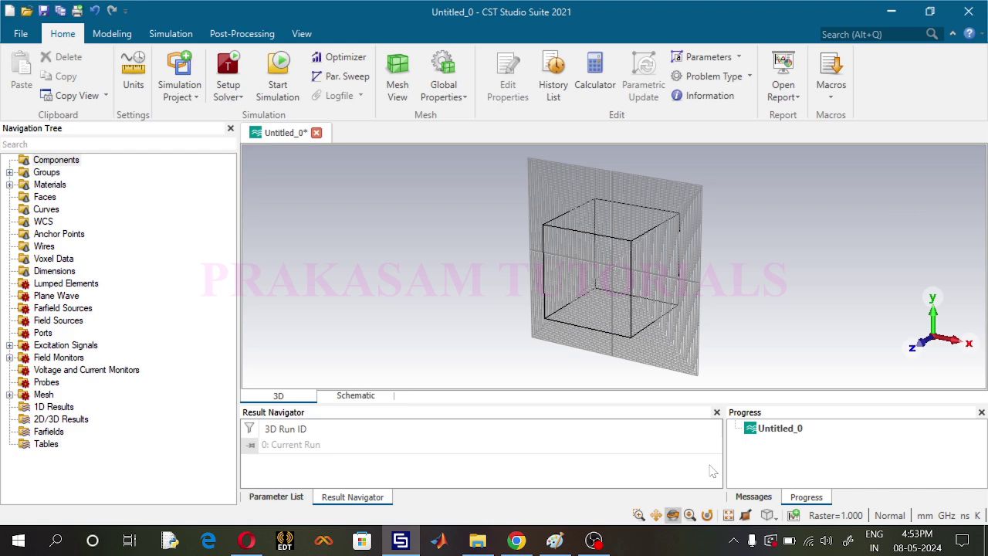
# - Switch to the online microstrip patch antenna calculator and set the dielectric constant to 4.08 and the dielectric height to 1.5 mm
pyautogui.hotkey('alt', 'Tab')
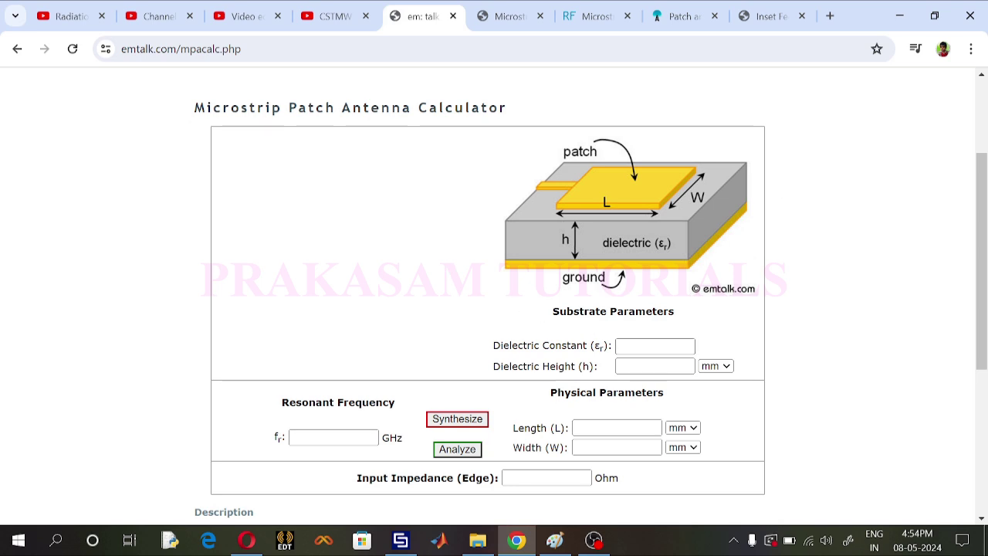
pyautogui.click(655, 346)
pyautogui.click(657, 378)
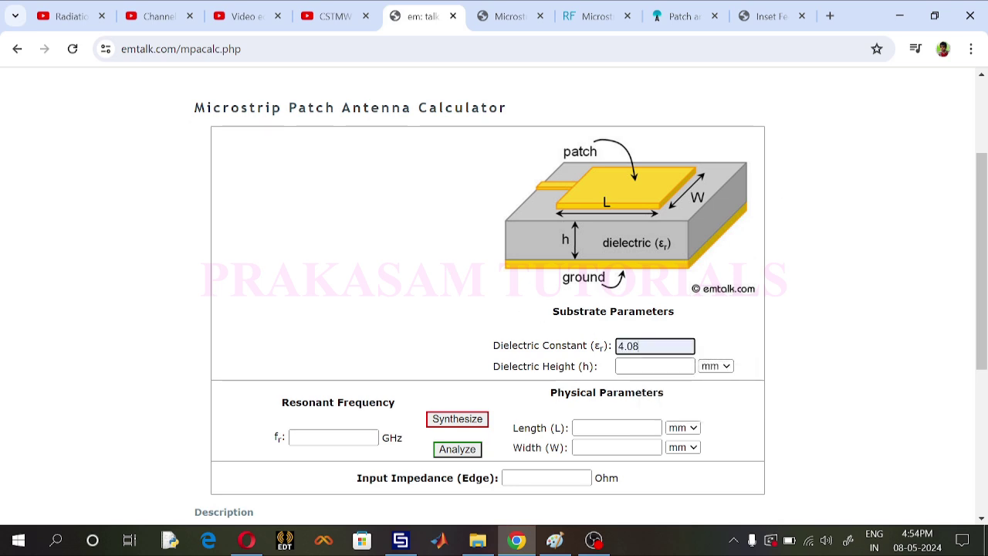
pyautogui.click(654, 366)
pyautogui.click(653, 426)
# - Set the resonant frequency to 2.4 GHz, then synthesize the patch and examine its calculated length and width
pyautogui.click(332, 437)
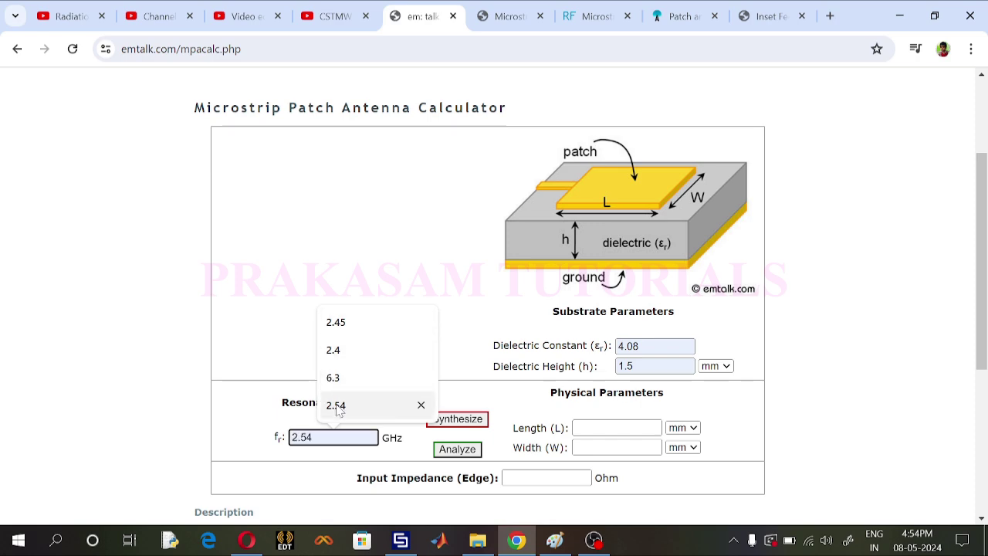
pyautogui.click(333, 357)
pyautogui.click(451, 427)
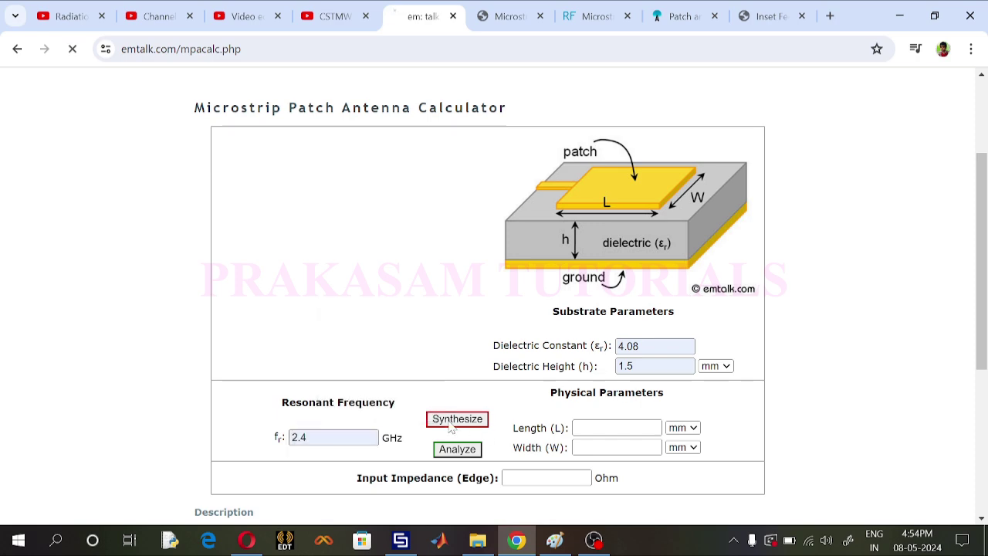
pyautogui.scroll(-3, 588, 410)
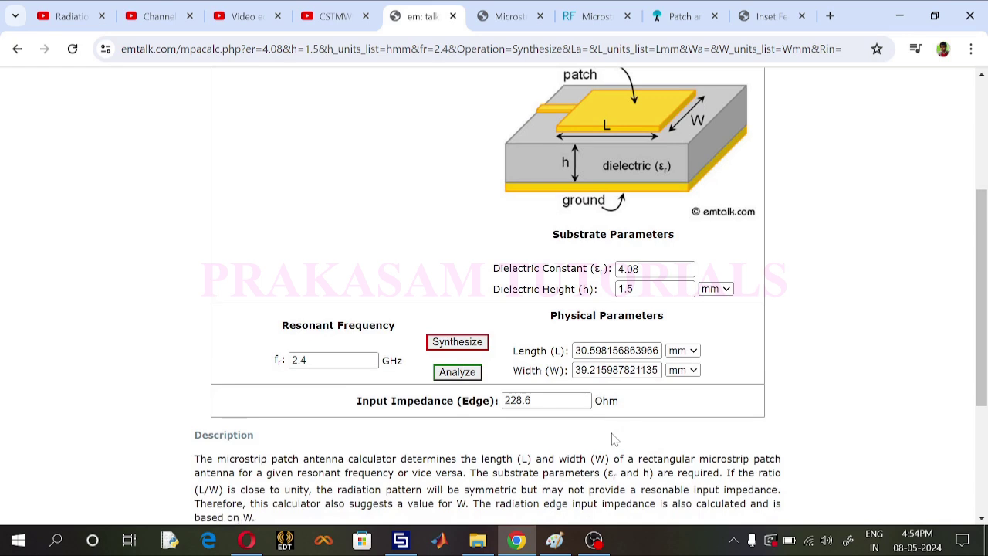
pyautogui.moveTo(574, 350); pyautogui.dragTo(607, 370)
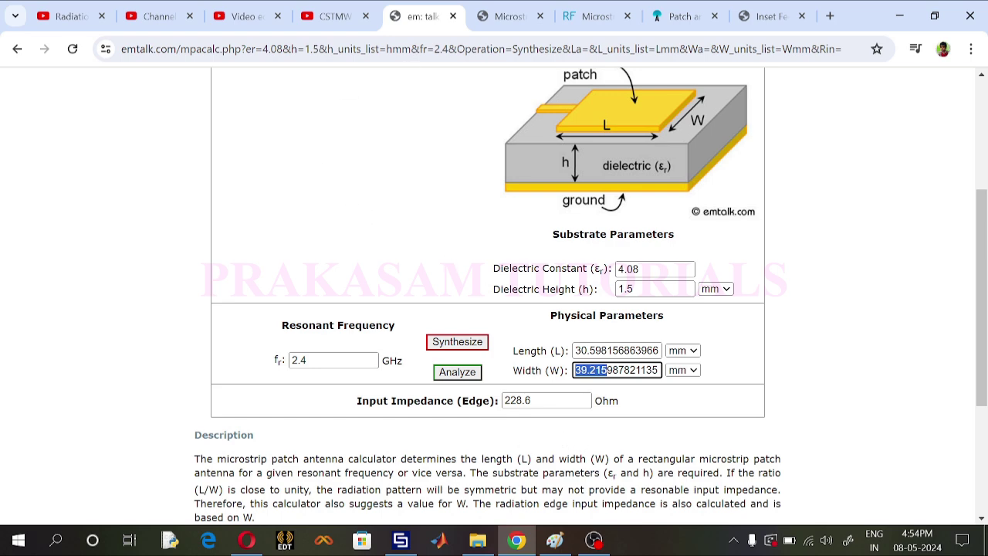
# - Switch back to CST Studio Suite and start defining a brick by its values, named GND
pyautogui.click(400, 539)
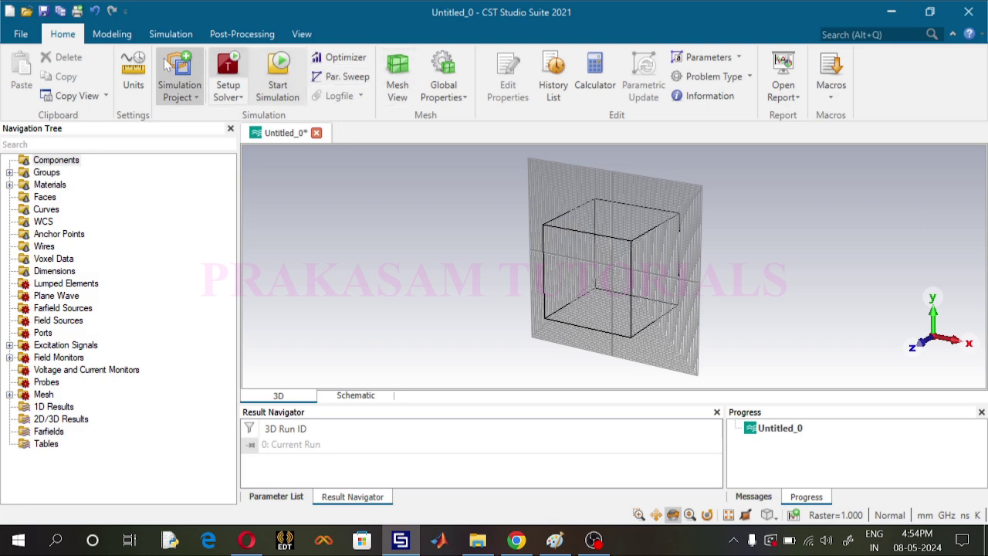
pyautogui.click(112, 34)
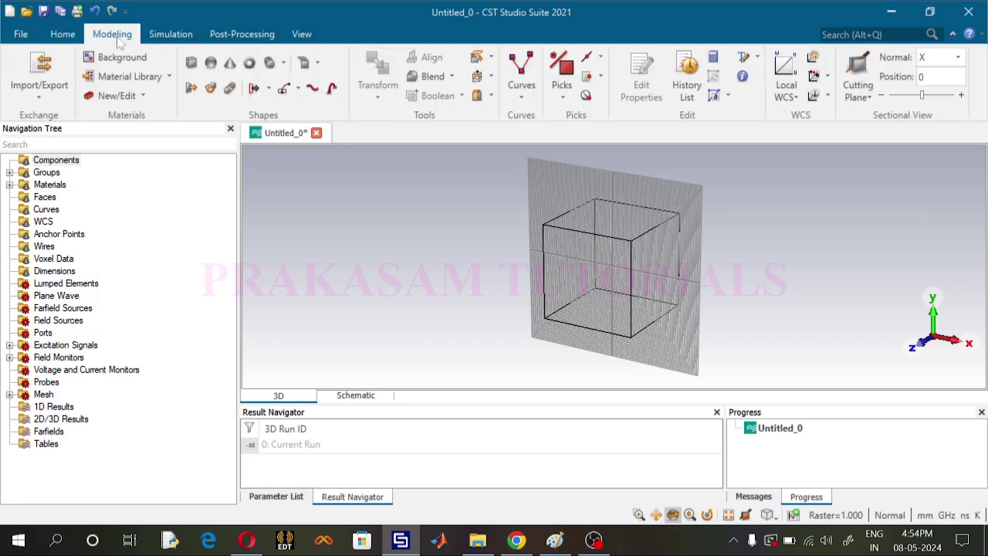
pyautogui.click(192, 63)
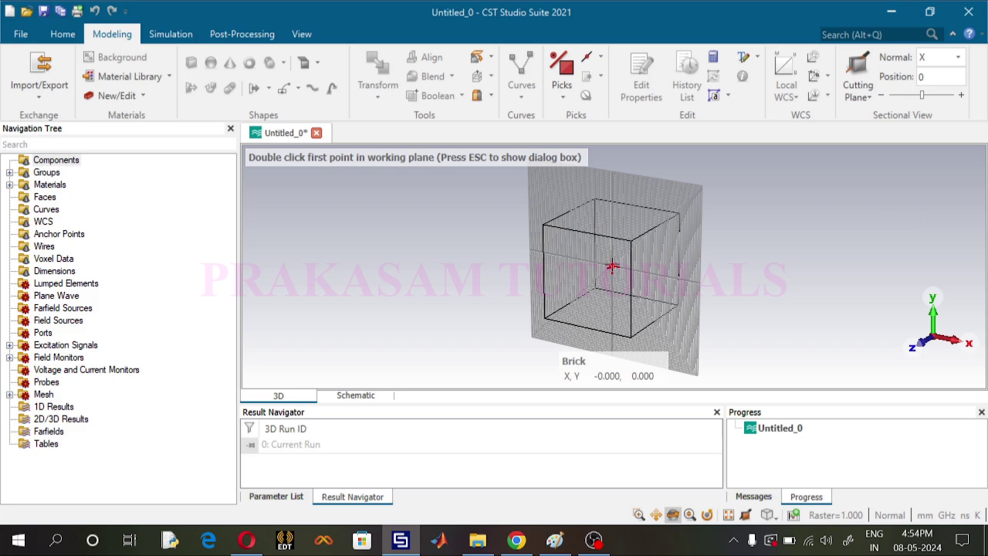
pyautogui.press('Escape')
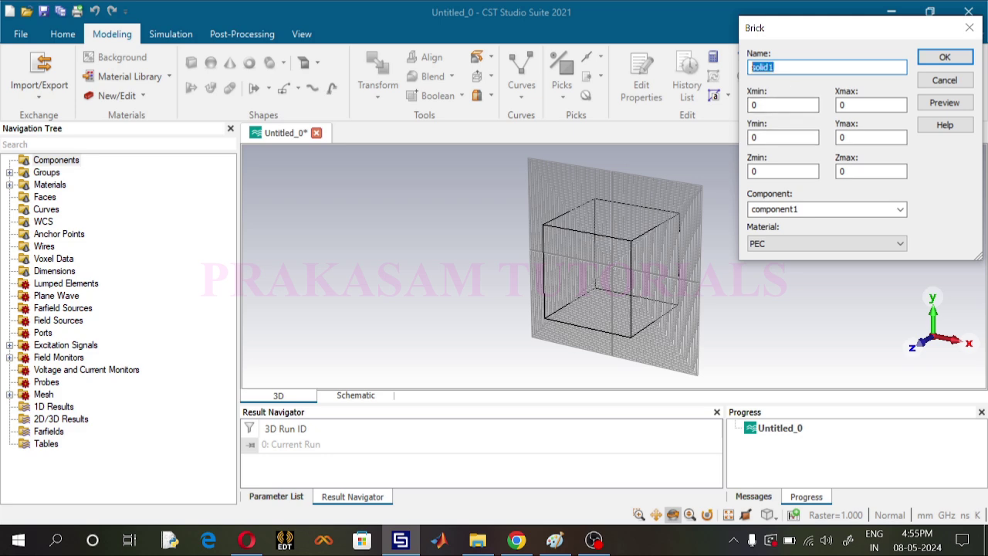
pyautogui.write('GND')
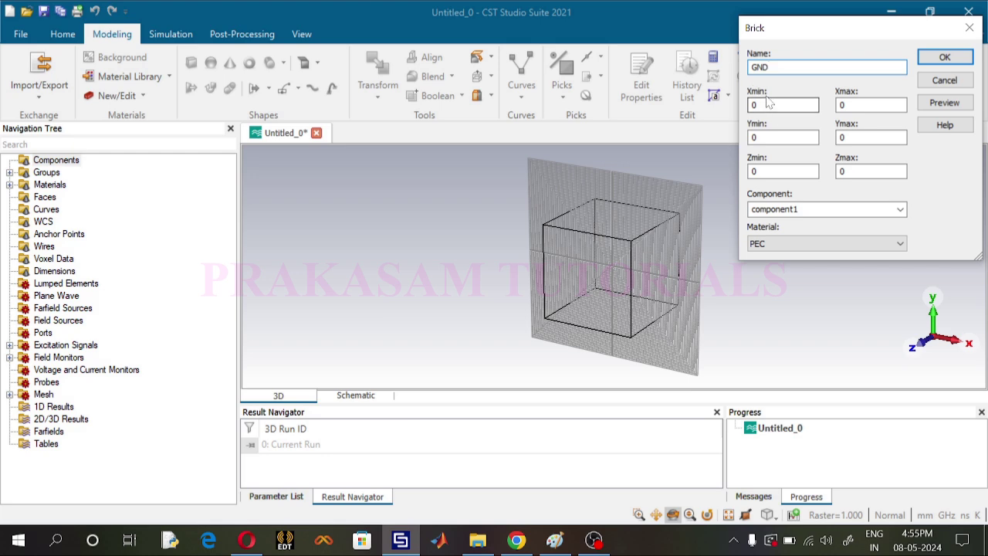
# - Set the GND brick's X range from -Wg/2 to Wg/2 and its Y range from -Lg/2 to Lg/2
pyautogui.press('Tab')
pyautogui.write('-W')
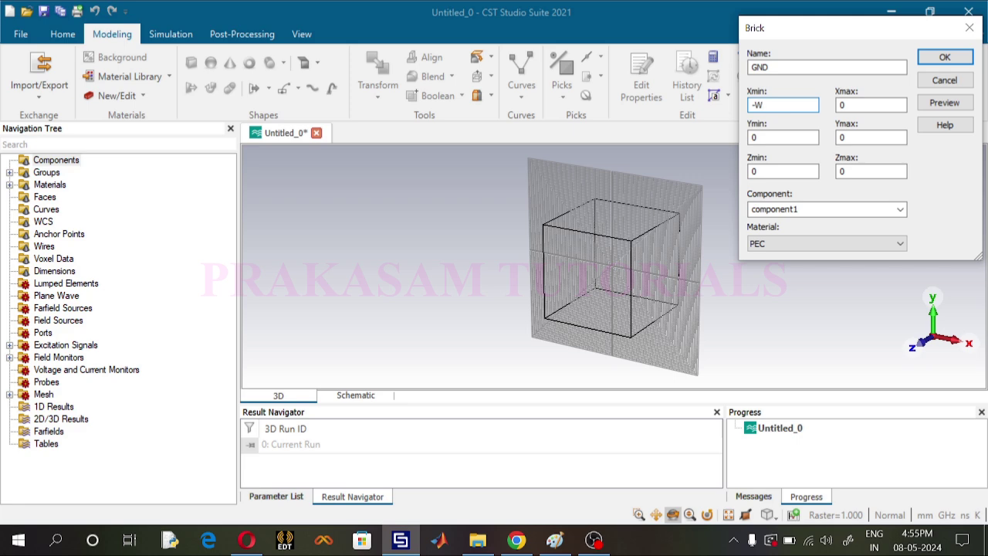
pyautogui.write('g/2')
pyautogui.press('Tab')
pyautogui.write('Wg/2')
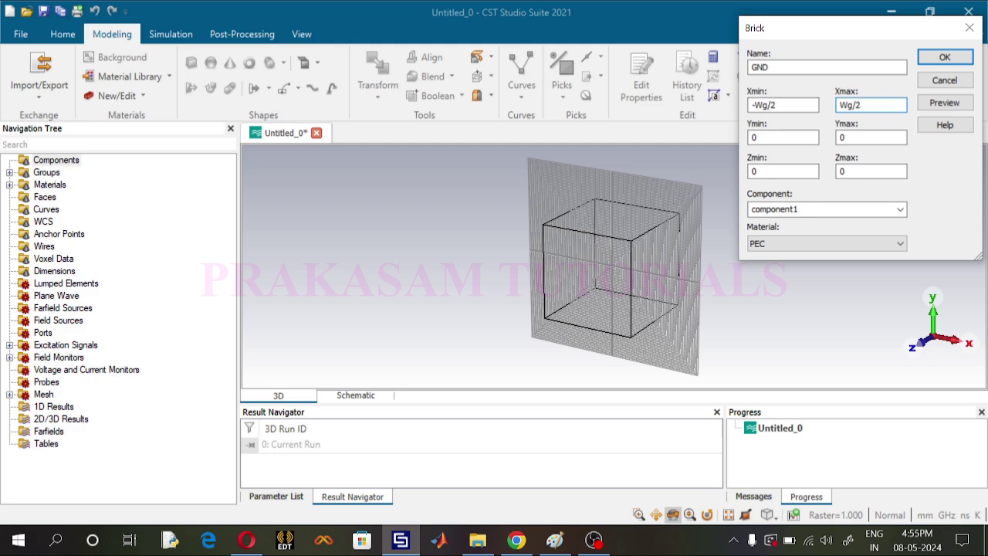
pyautogui.press('Tab')
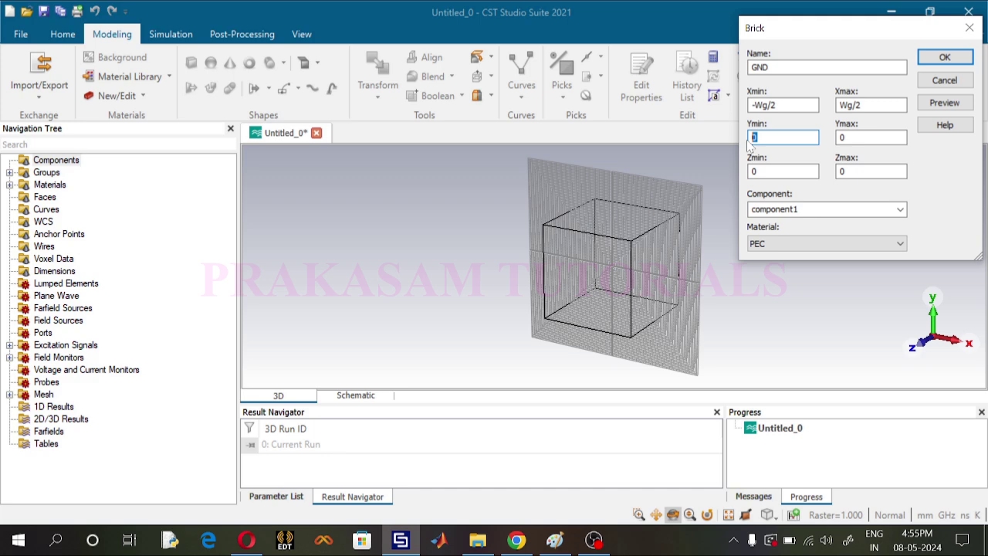
pyautogui.write('-Lg/2')
pyautogui.press('Tab')
pyautogui.write('Lg/')
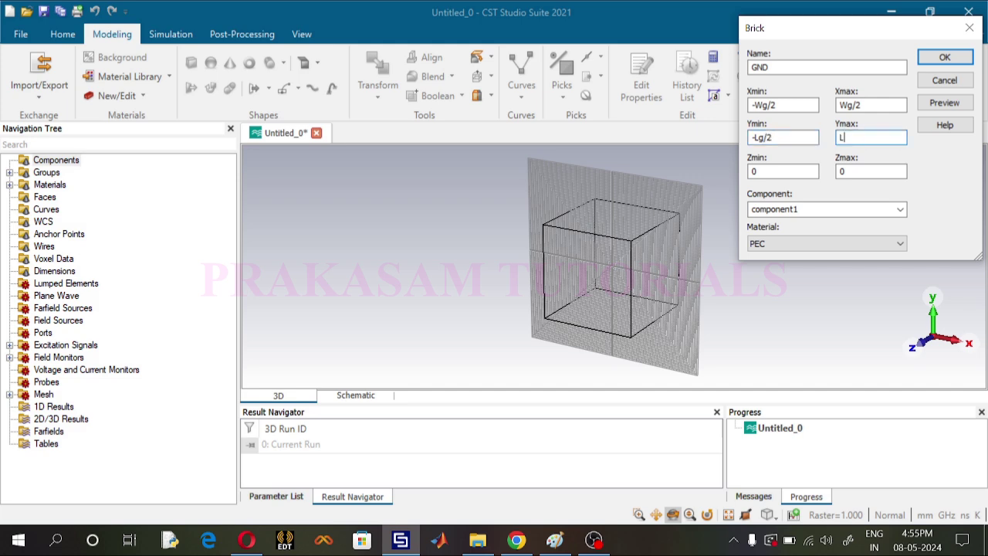
pyautogui.write('2')
# - Set the GND brick's maximum Z to hg and submit the brick definition
pyautogui.click(857, 172)
pyautogui.hotkey('shift', 'Home')
pyautogui.write('hg')
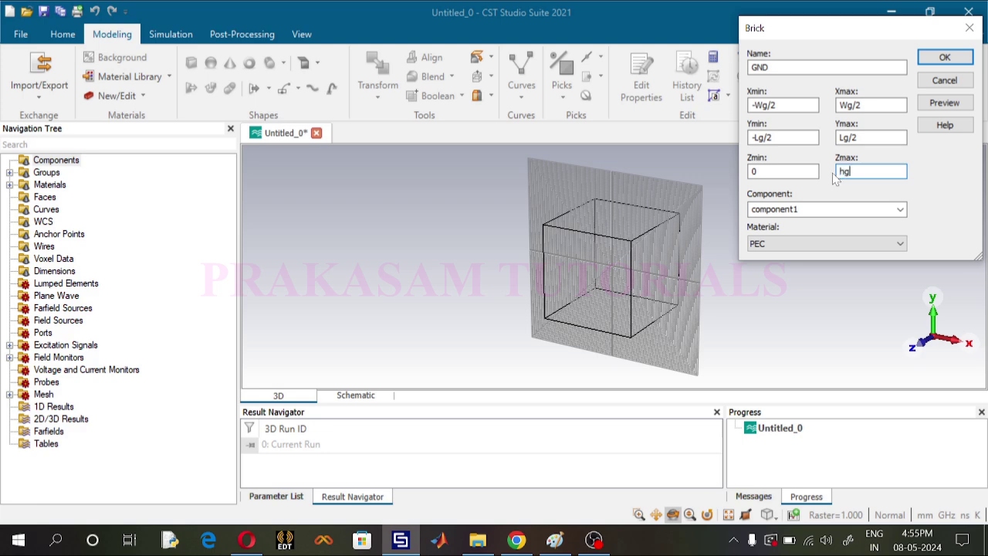
pyautogui.click(817, 210)
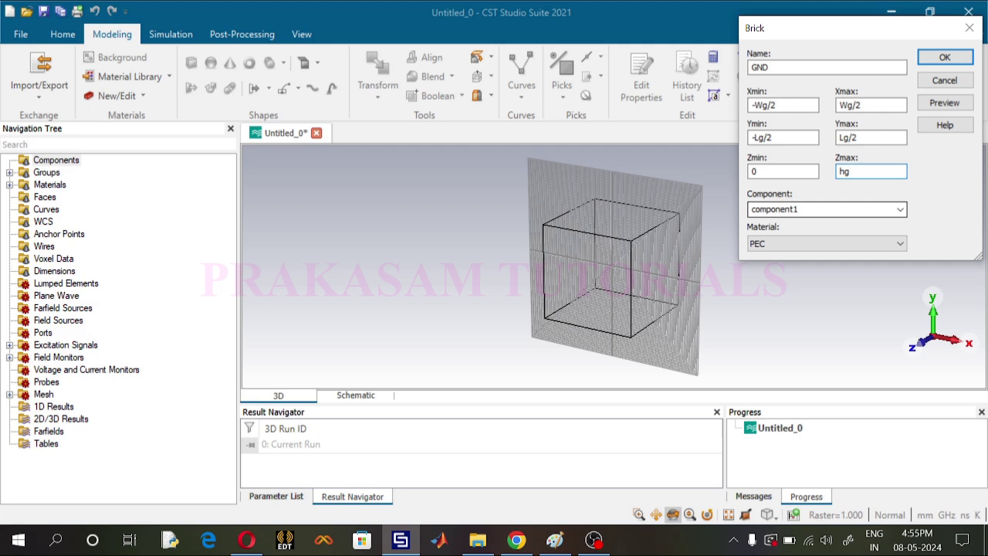
pyautogui.click(947, 58)
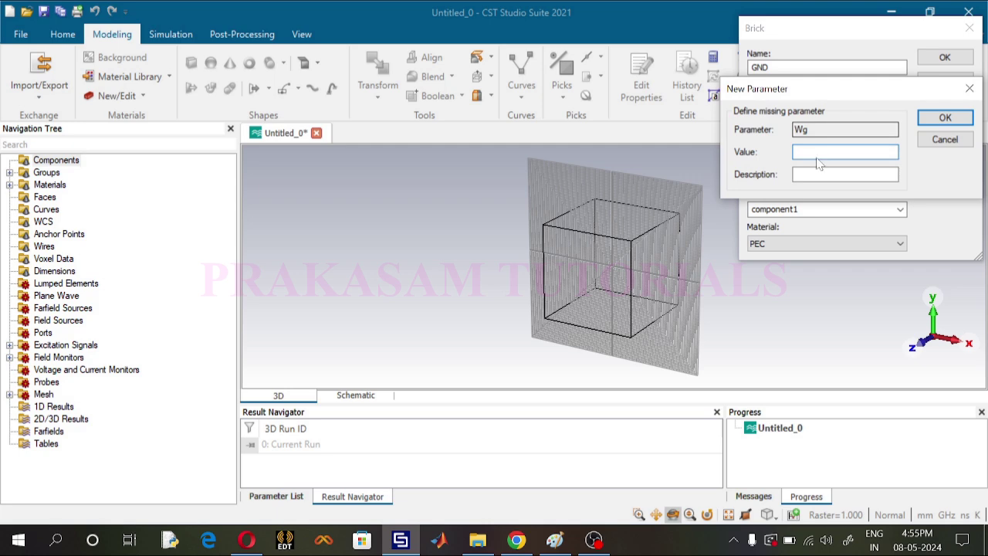
# - Define the missing parameter Wg with value 80 and description "Ground Plane Width"
pyautogui.write('80')
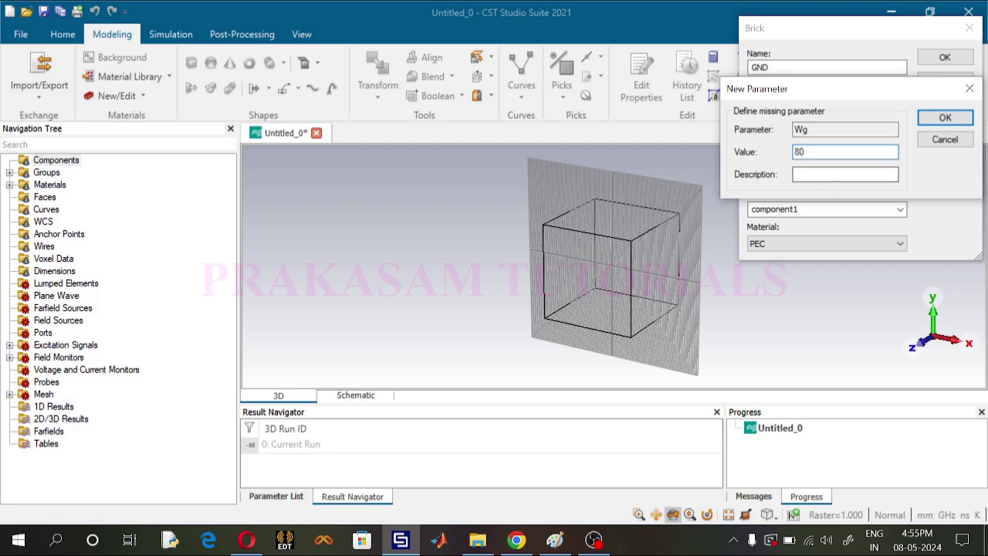
pyautogui.write('80')
pyautogui.press('BackSpace')
pyautogui.press('BackSpace')
pyautogui.write('Grounf')
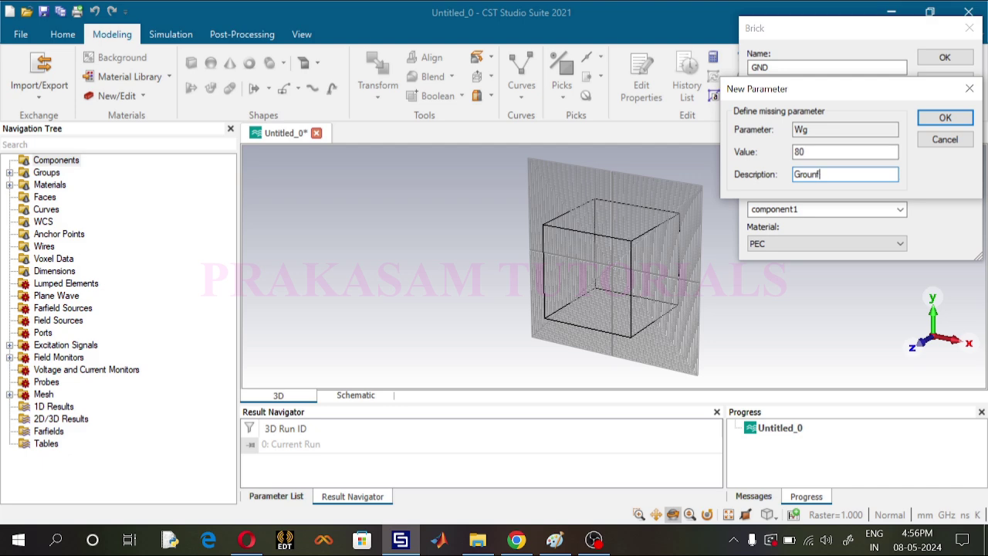
pyautogui.press('BackSpace')
pyautogui.write('d Plane Width')
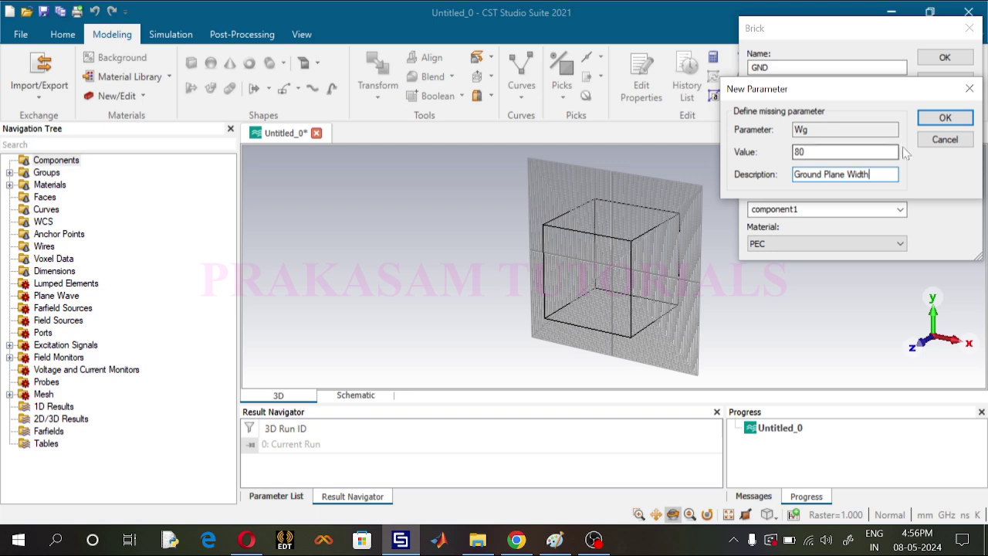
pyautogui.click(942, 119)
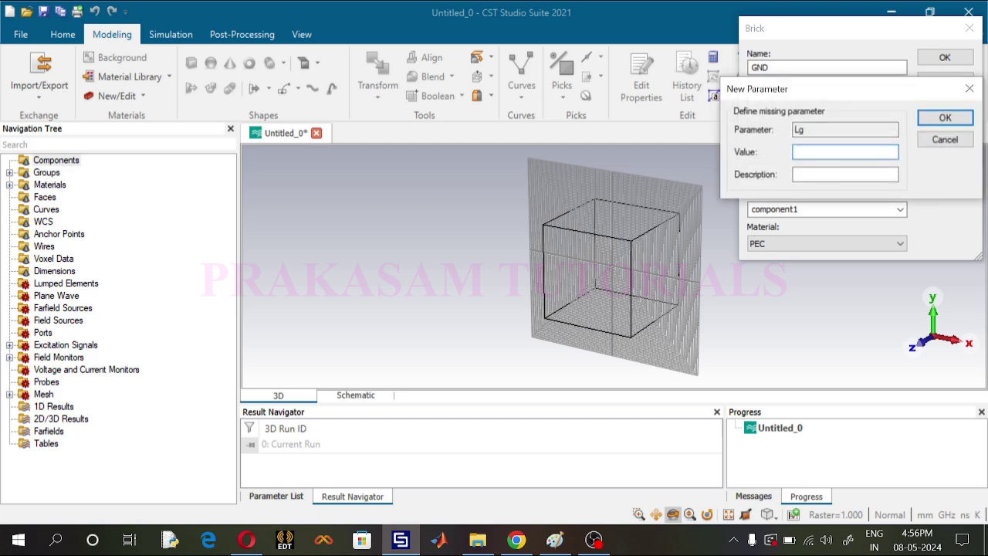
# - Define the missing parameter Lg with value 80 and description "Ground Plane Length"
pyautogui.write('80')
pyautogui.click(845, 174)
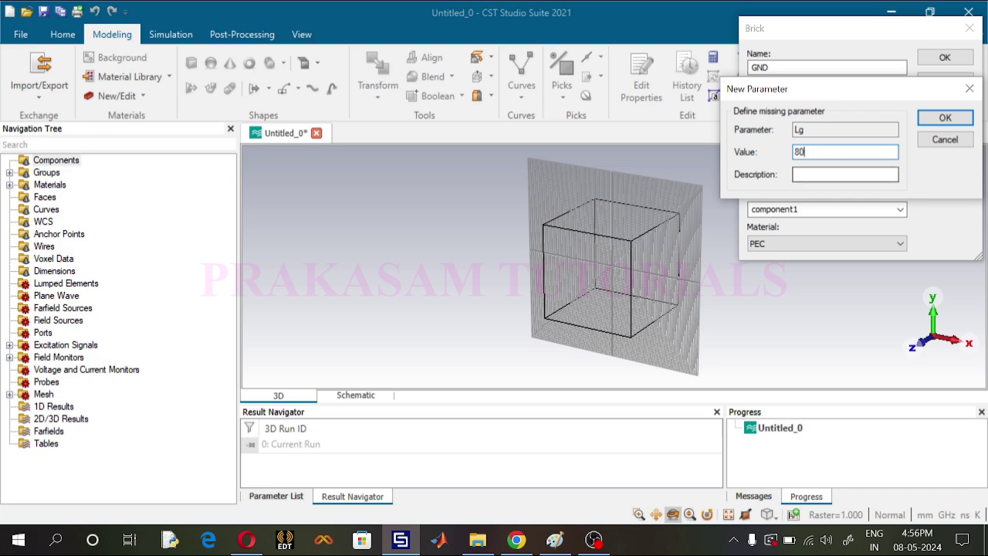
pyautogui.write('Grounf')
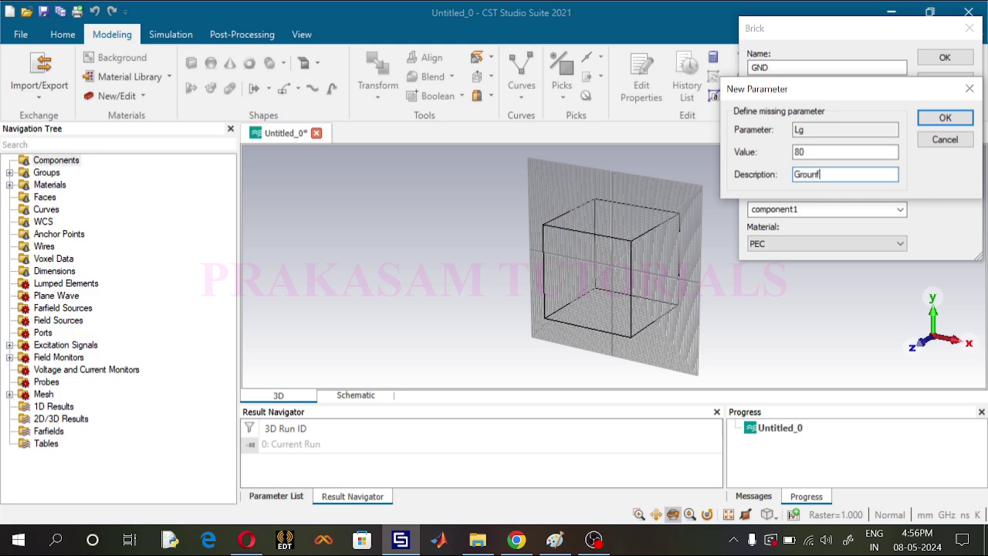
pyautogui.write('d Plane Length')
pyautogui.click(943, 118)
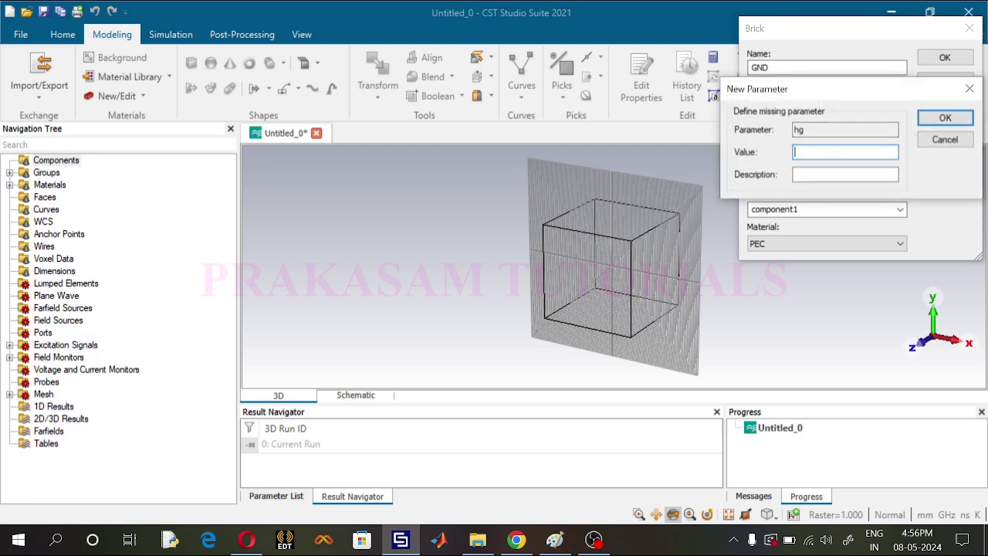
# - Define the missing parameter hg as 0.035 with description "Ground Plane Thickness" and create the GND brick
pyautogui.write('0.035')
pyautogui.click(844, 174)
pyautogui.write('Gro')
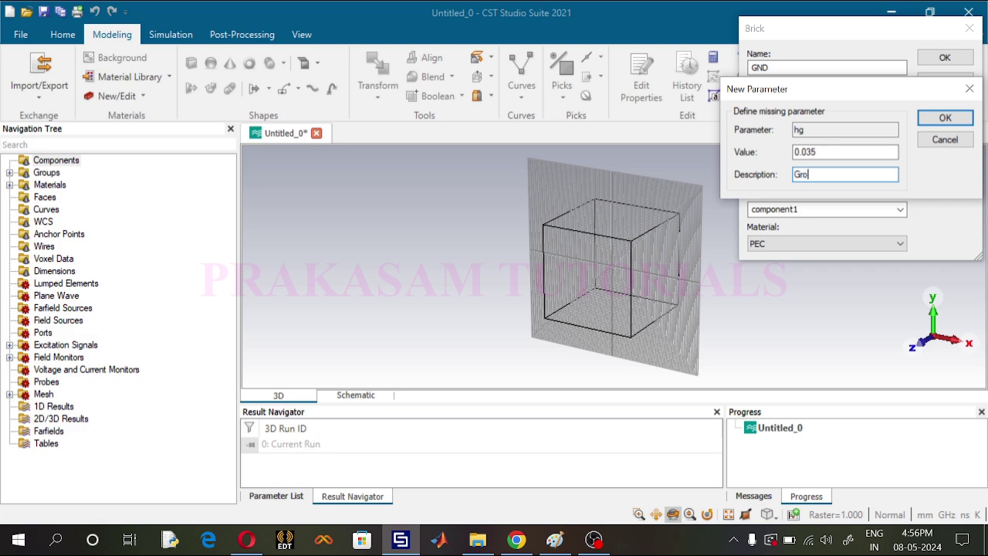
pyautogui.write('und Plane Thickness')
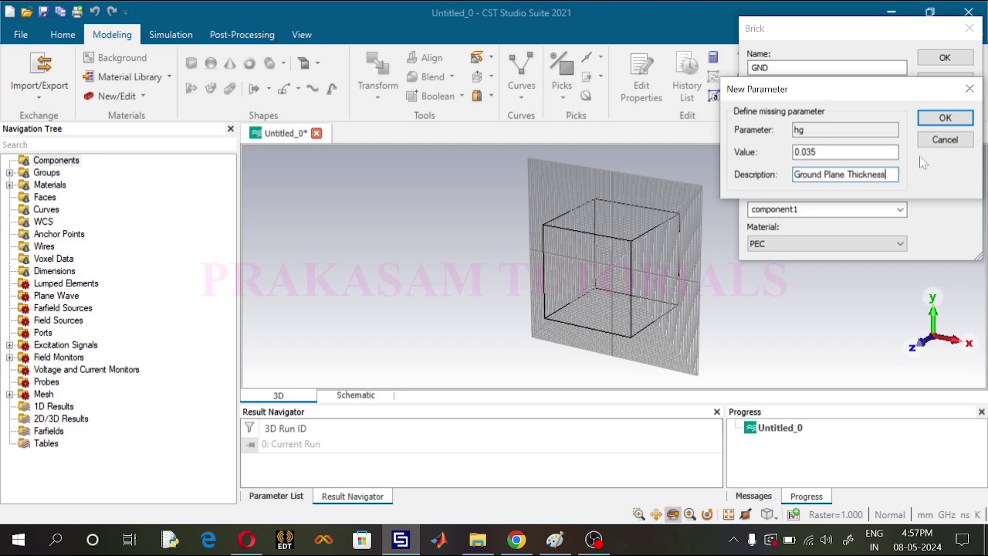
pyautogui.click(945, 117)
pyautogui.click(945, 57)
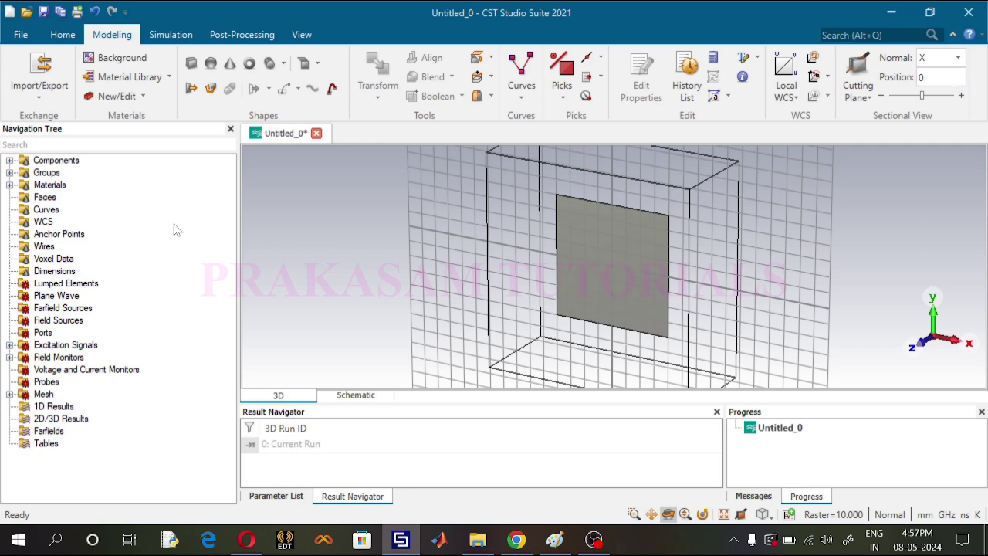
# - Overwrite the material color of the GND brick in component1 with blue
pyautogui.click(10, 161)
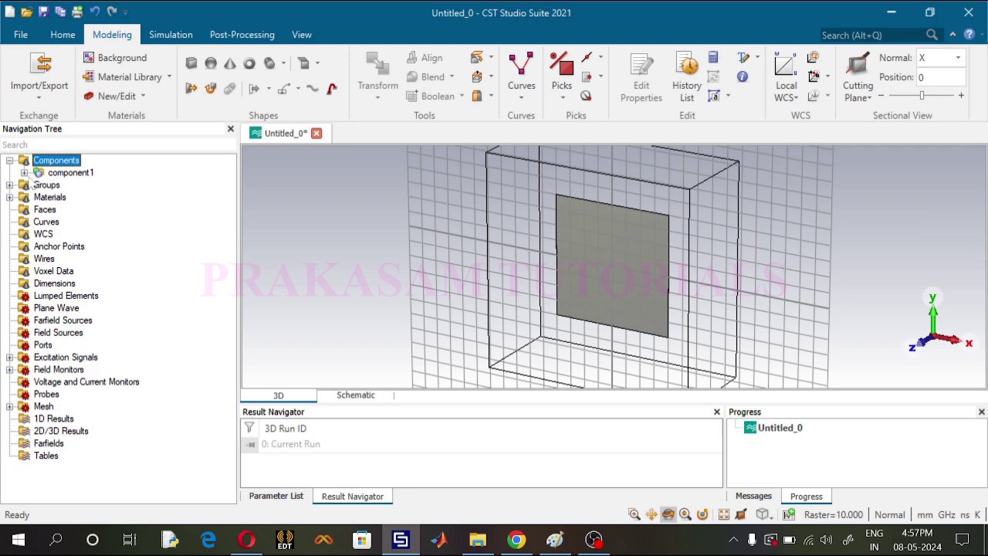
pyautogui.click(24, 173)
pyautogui.click(77, 188)
pyautogui.rightClick(77, 188)
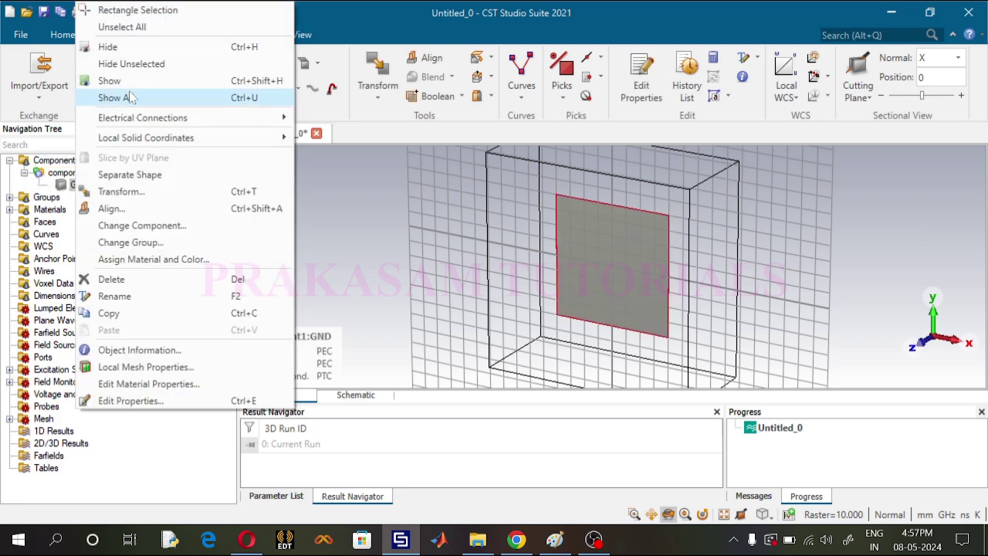
pyautogui.click(162, 260)
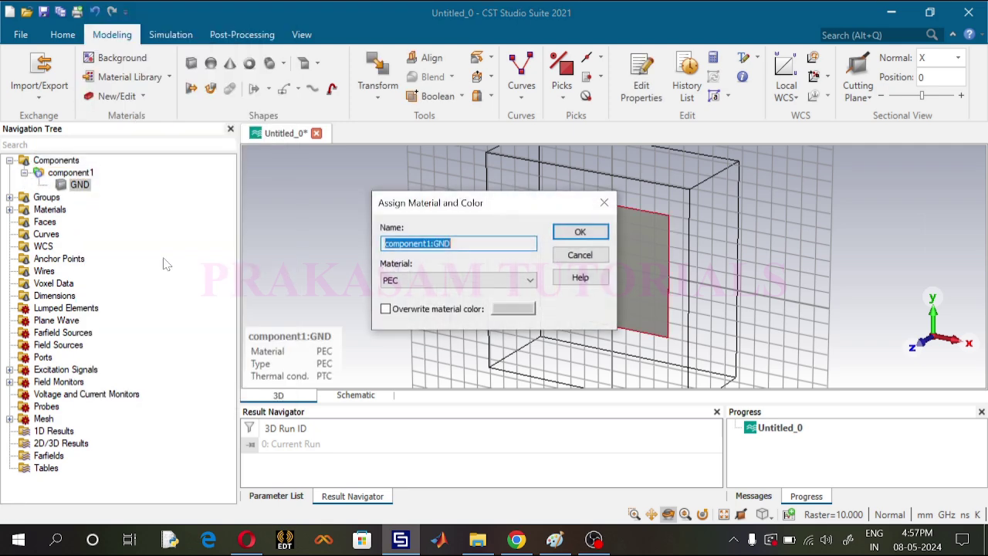
pyautogui.click(519, 309)
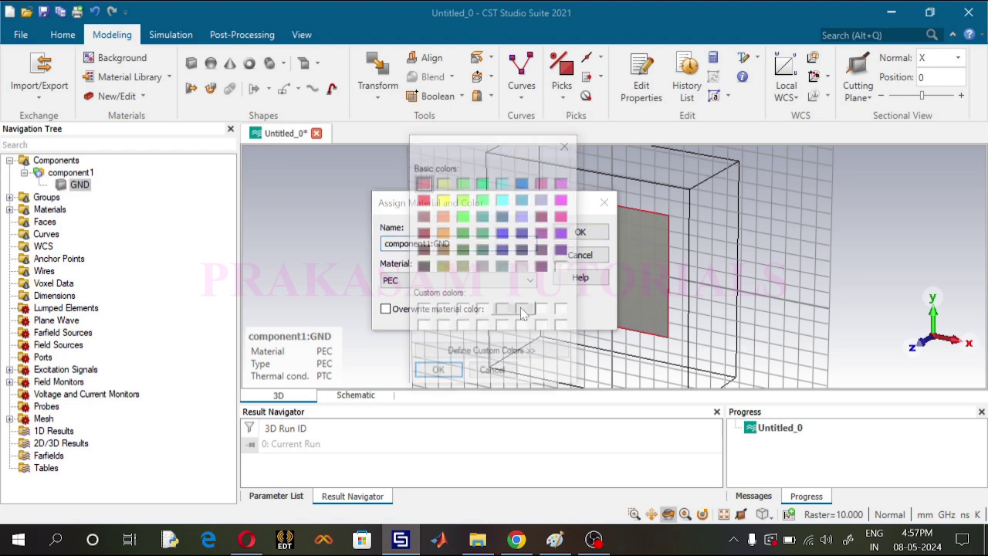
pyautogui.click(462, 217)
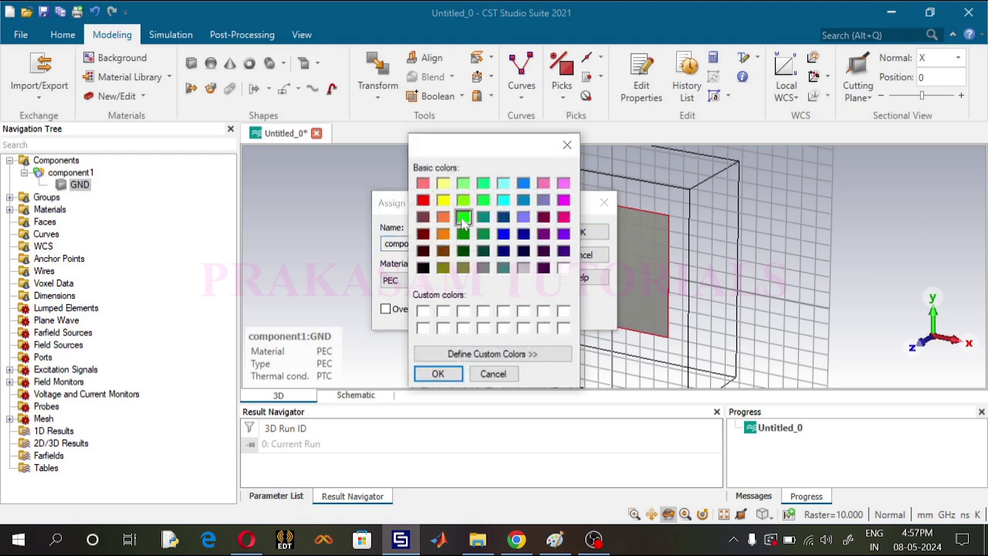
pyautogui.click(506, 234)
pyautogui.click(450, 375)
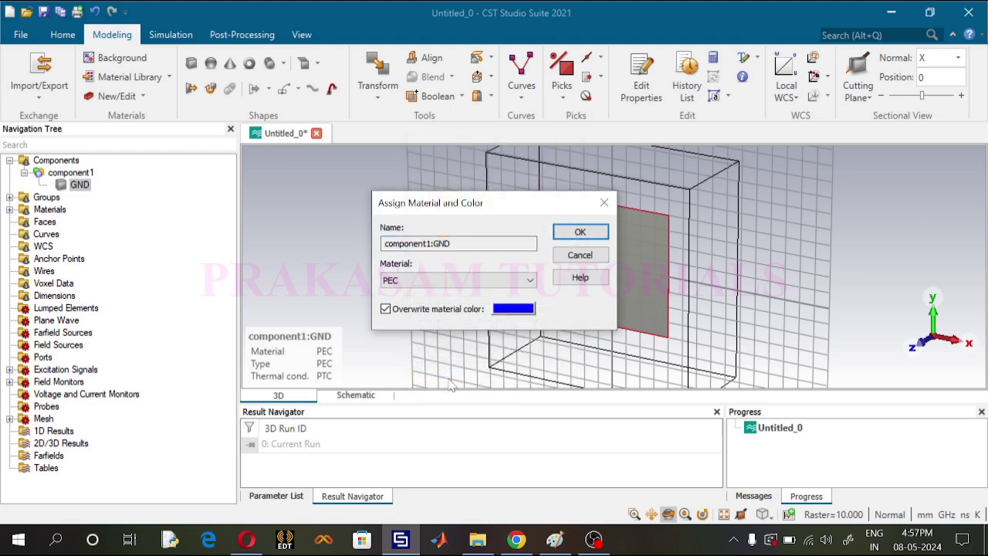
pyautogui.click(578, 234)
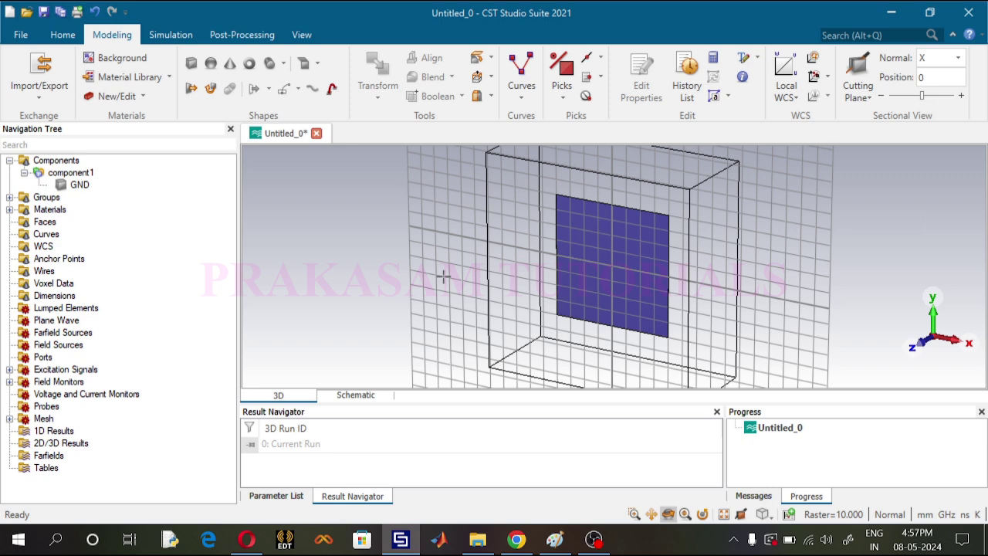
# - Start a new brick named Substrate with X limits from -Ws/2 to Ws/2
pyautogui.click(191, 62)
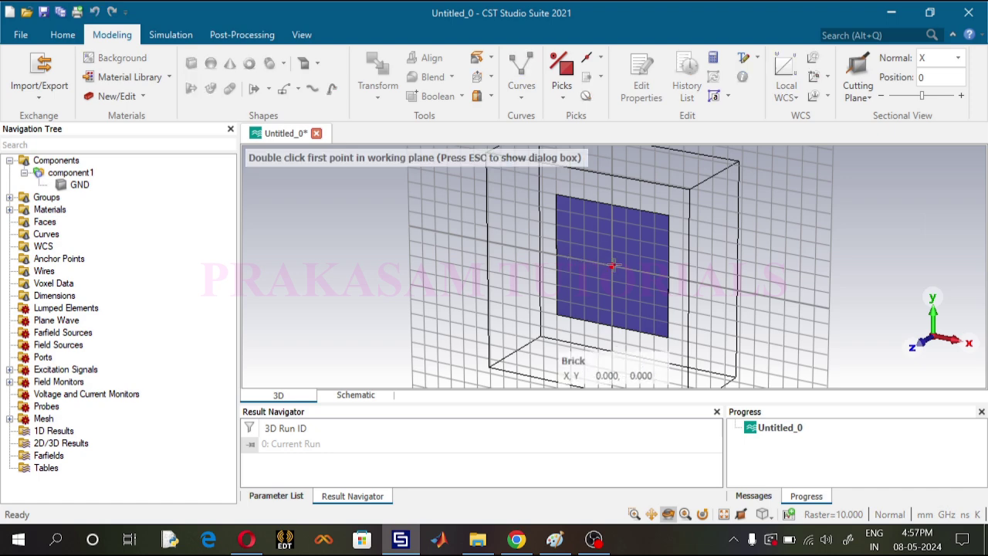
pyautogui.press('Escape')
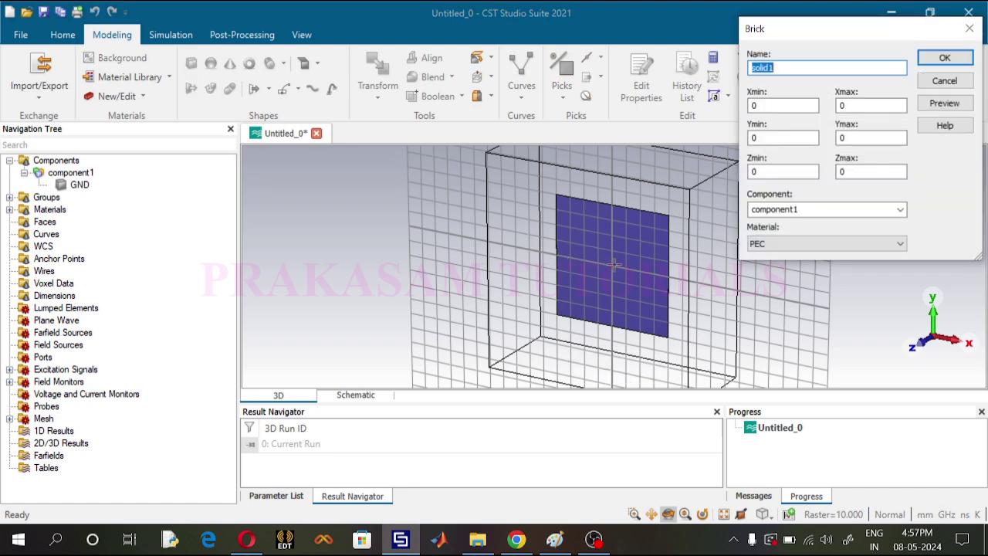
pyautogui.write('Substrate')
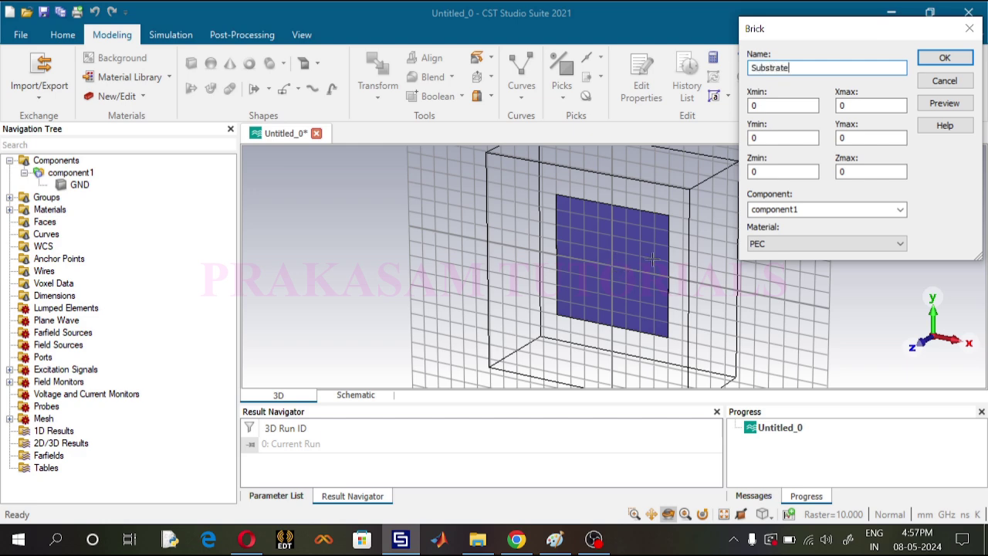
pyautogui.press('Tab')
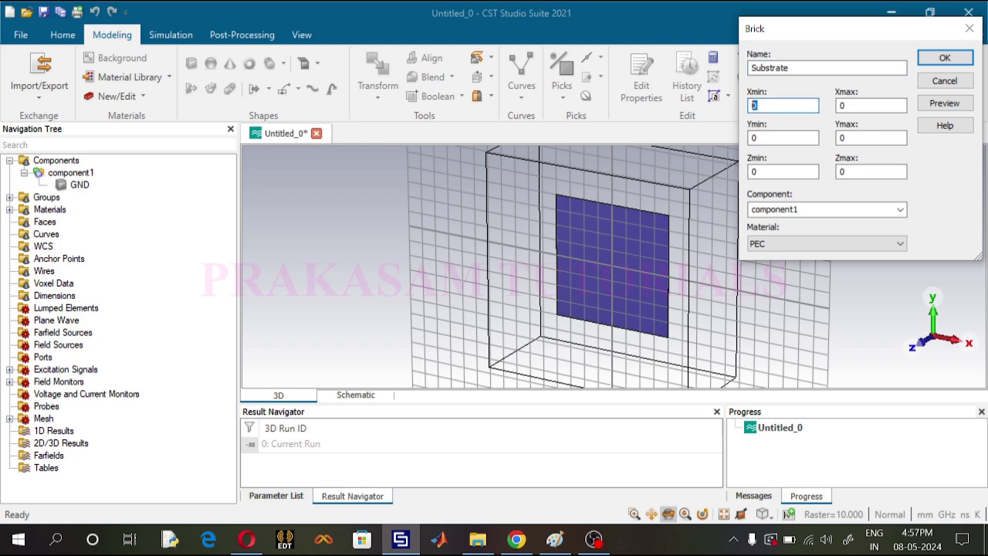
pyautogui.write('-Ws/2')
pyautogui.press('Tab')
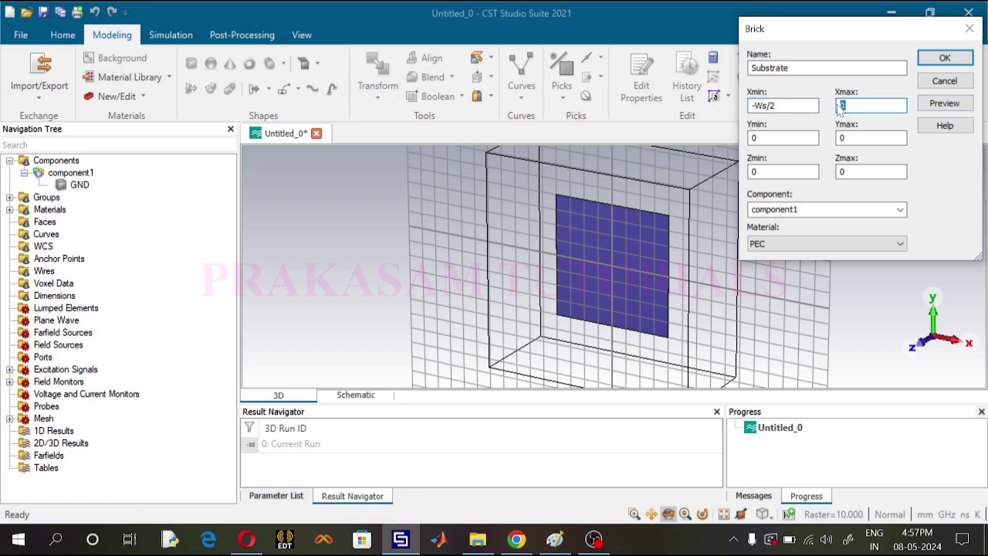
pyautogui.write('Ws/2')
pyautogui.press('Tab')
# - Set the Substrate brick's Y limits to -Ls/2 and Ls/2 and its Z limits to hg and hs
pyautogui.write('-')
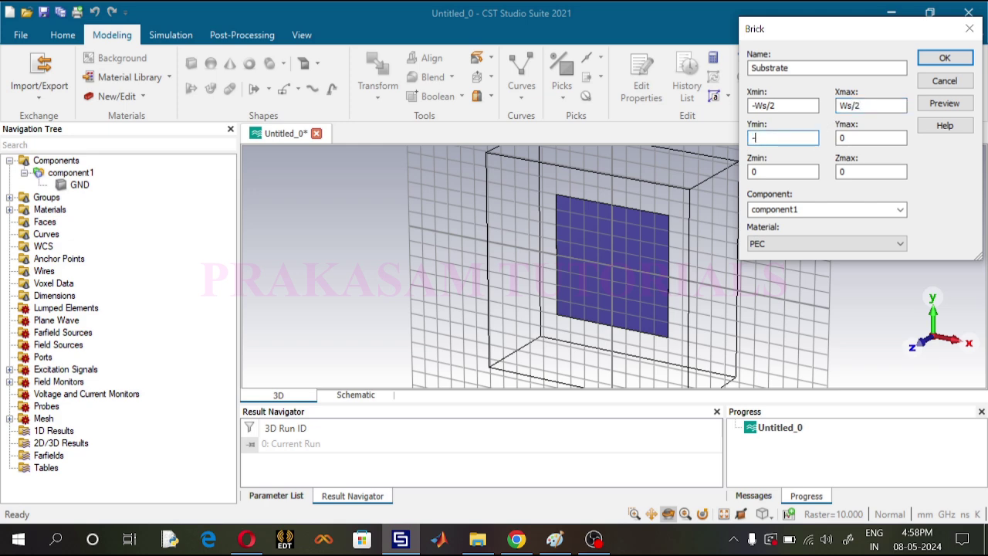
pyautogui.write('Ls/2')
pyautogui.press('Tab')
pyautogui.write('Ls/2')
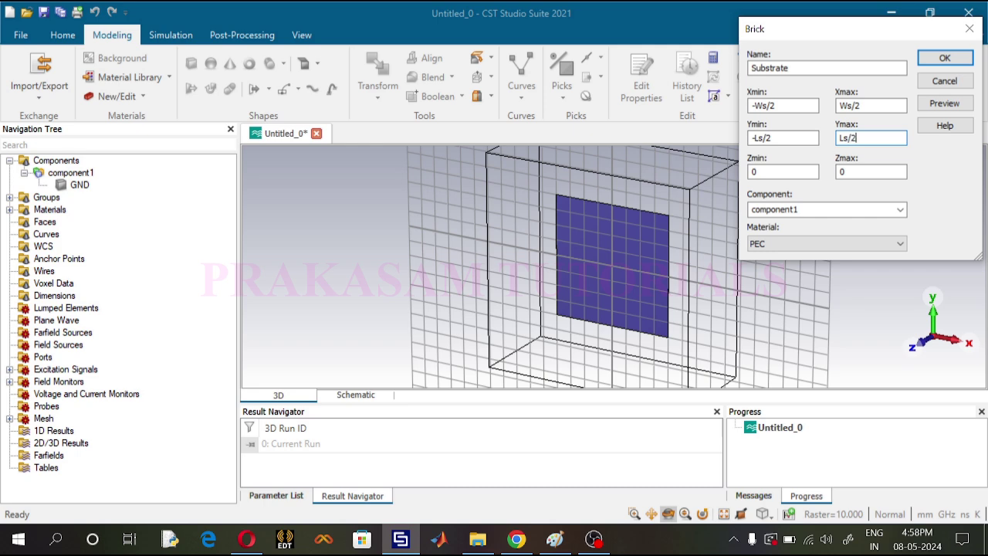
pyautogui.press('Tab')
pyautogui.write('hg')
pyautogui.press('Tab')
pyautogui.write('h')
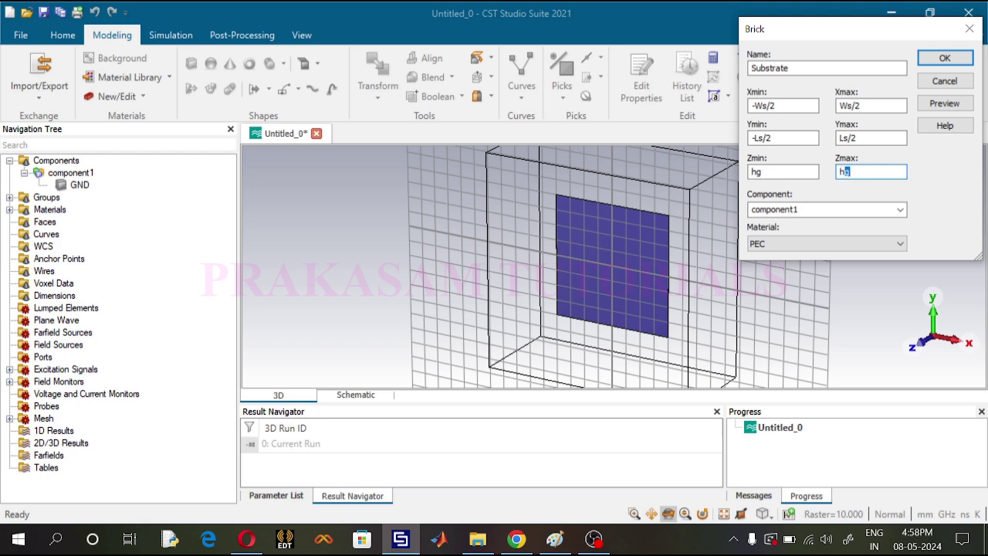
pyautogui.write('s')
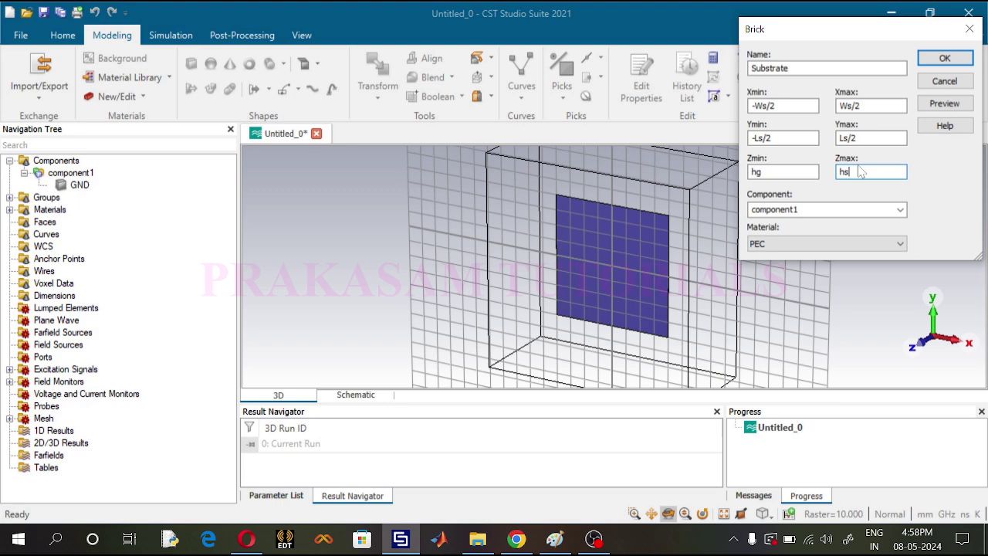
# - Start a new material for the Substrate brick, named Dielectric, with Epsilon 4.08
pyautogui.click(845, 246)
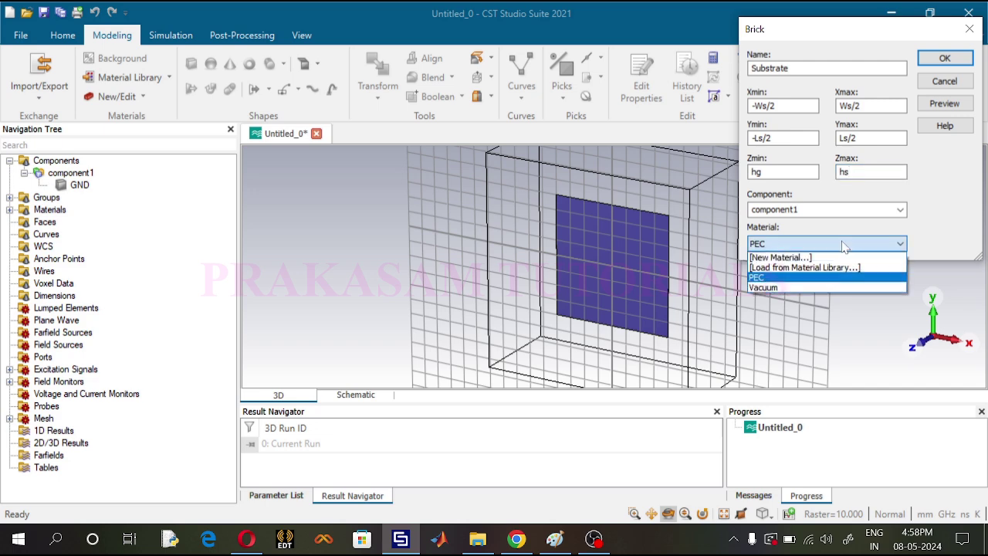
pyautogui.click(781, 257)
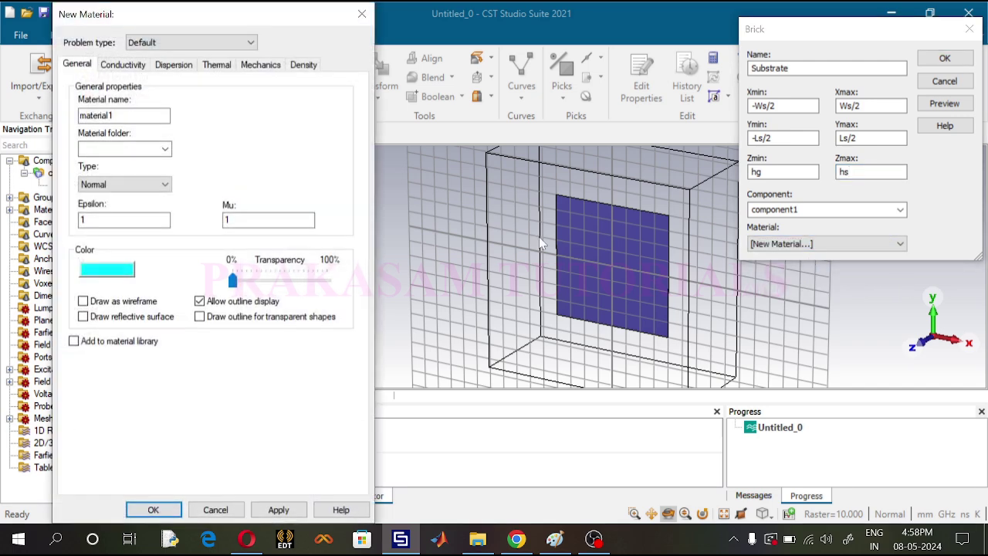
pyautogui.moveTo(116, 115); pyautogui.dragTo(77, 126)
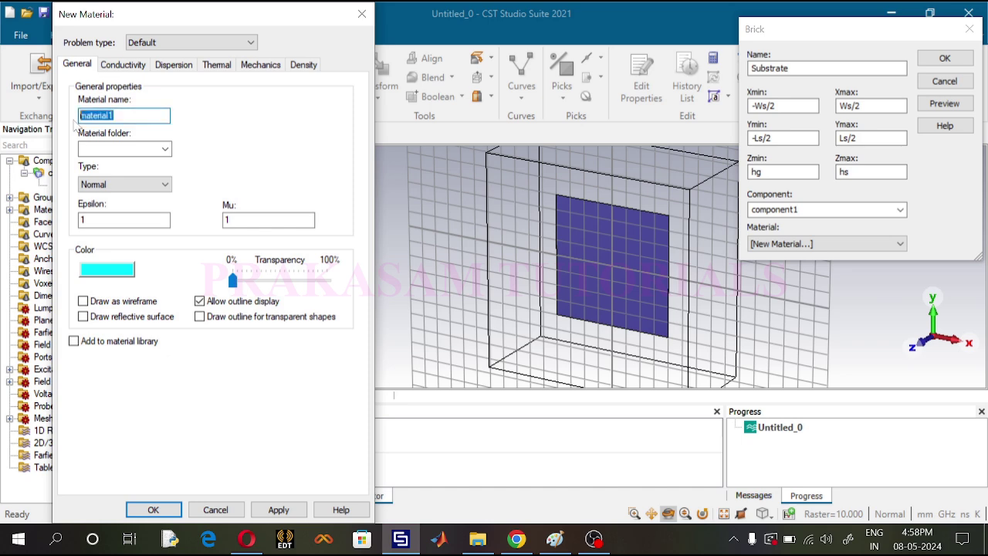
pyautogui.write('Dielectri')
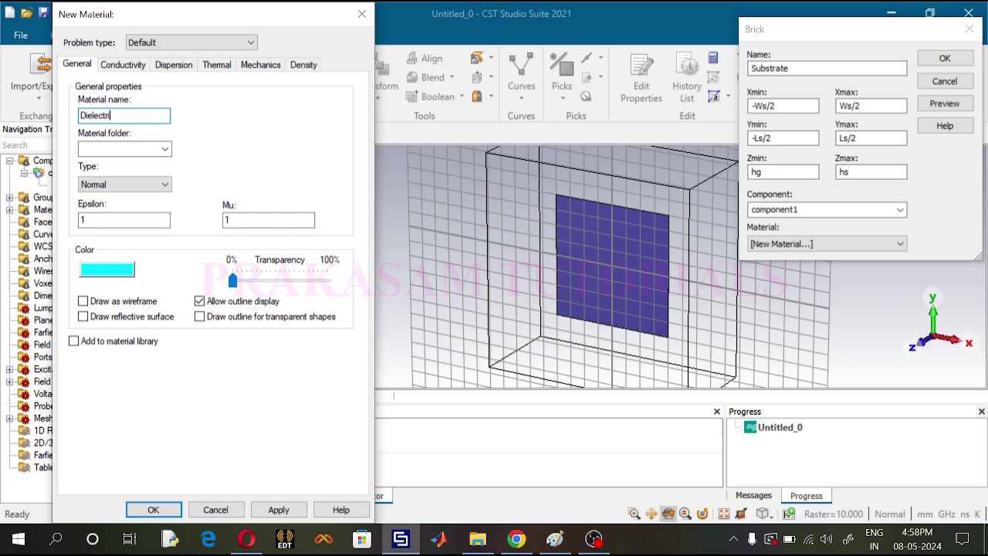
pyautogui.write('c')
pyautogui.press('Tab')
pyautogui.press('Tab')
pyautogui.press('Tab')
pyautogui.write('4.08')
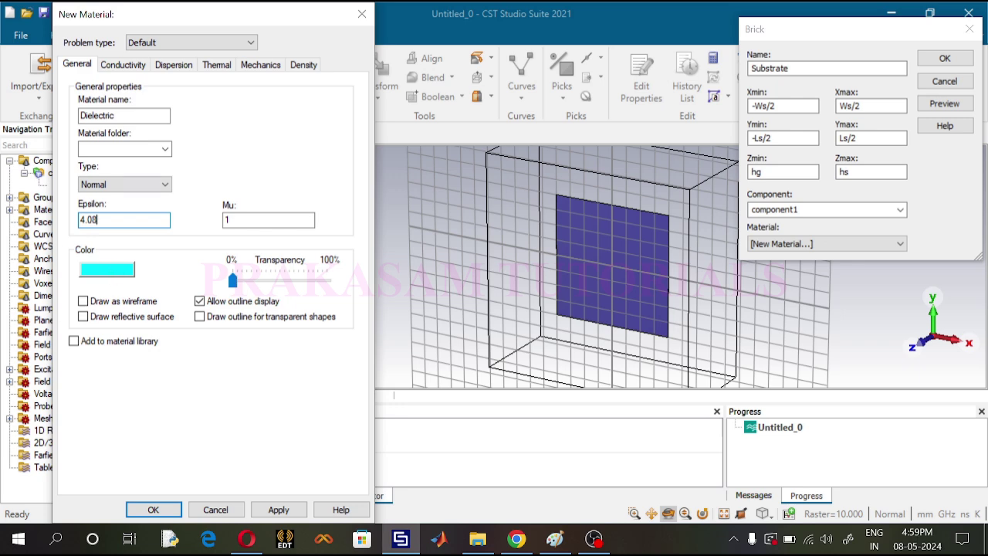
# - Specify the Dielectric material's electric tangent delta as 0.015 and create the material
pyautogui.click(124, 65)
pyautogui.click(106, 167)
pyautogui.click(124, 181)
pyautogui.write('15')
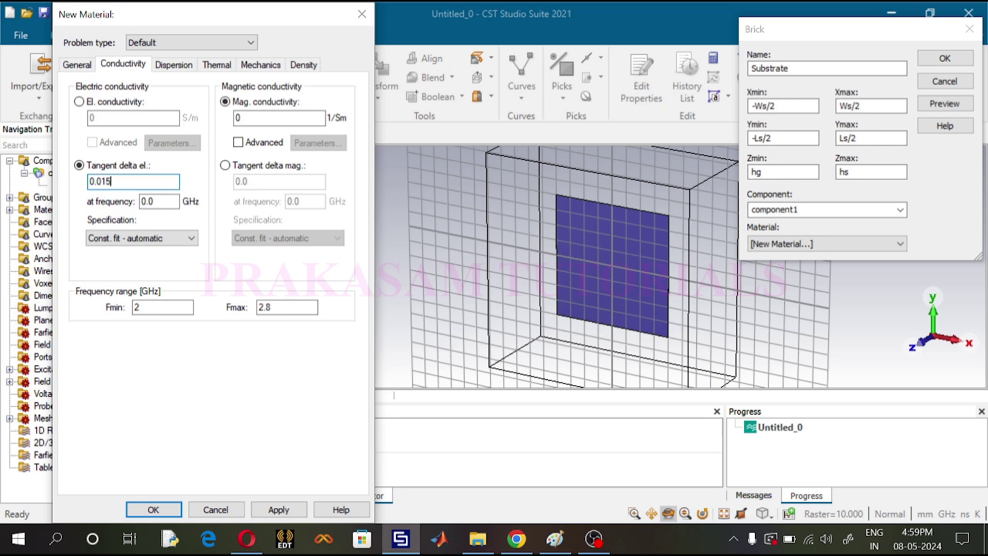
pyautogui.click(161, 508)
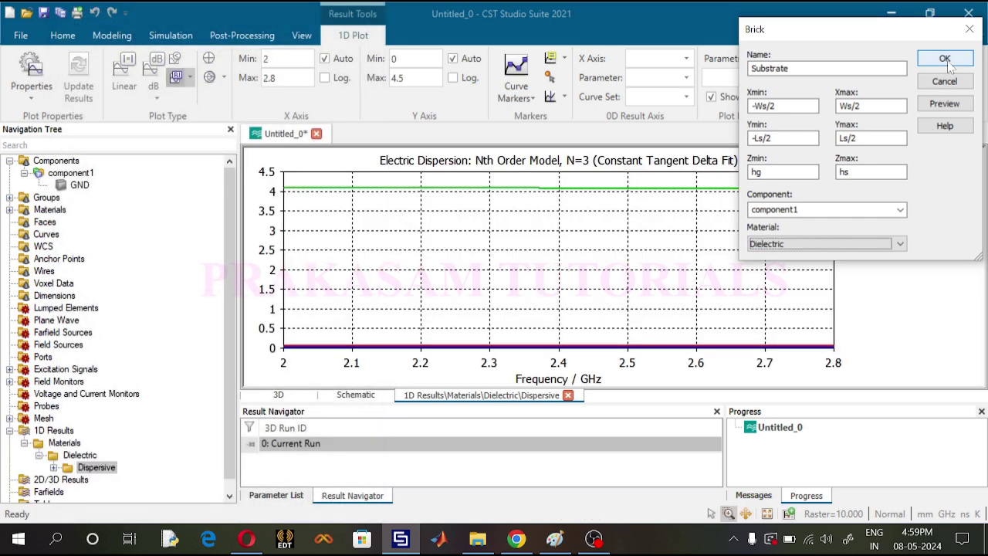
# - Submit the Substrate brick and define the missing parameter Ws with value 80 and description "Substrate Width"
pyautogui.click(945, 59)
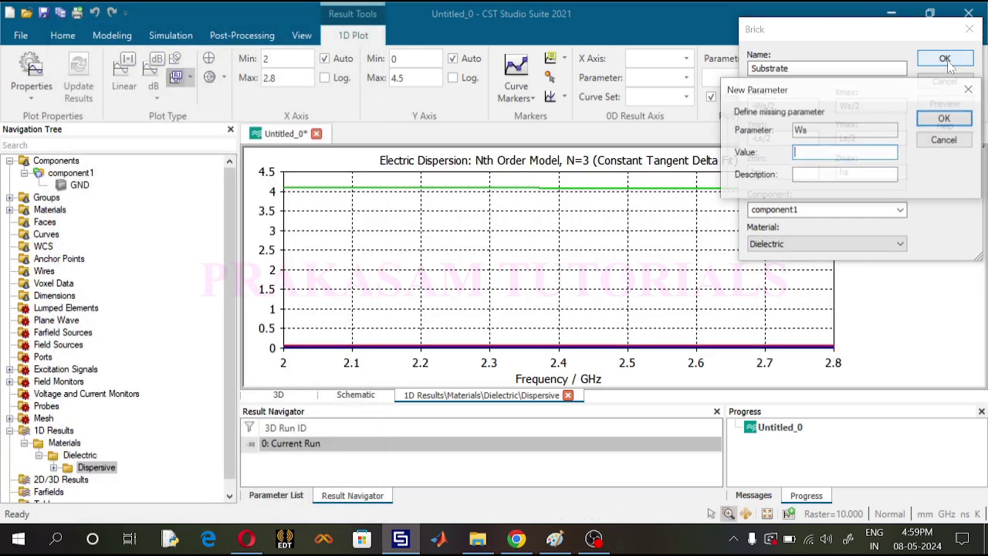
pyautogui.write('80')
pyautogui.click(846, 175)
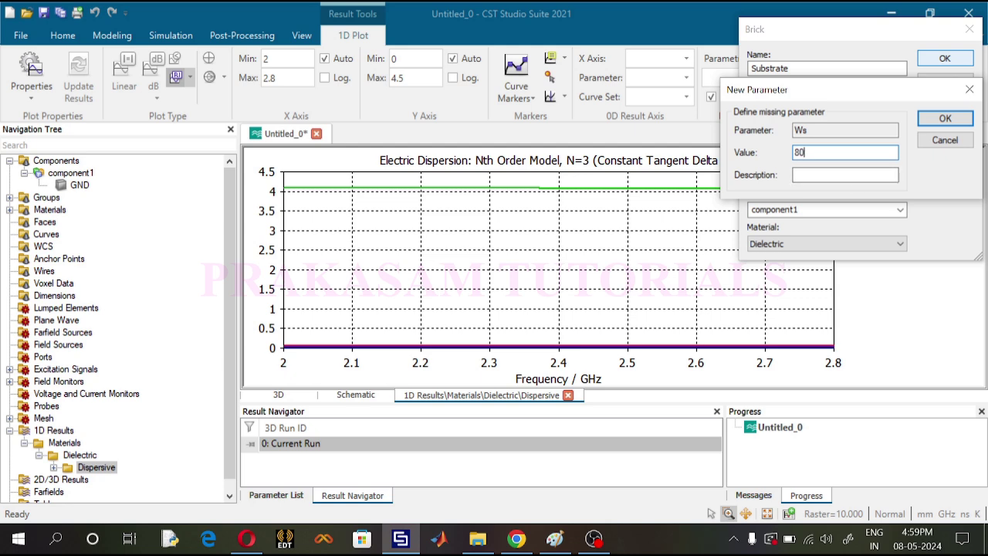
pyautogui.write('Substrate Width')
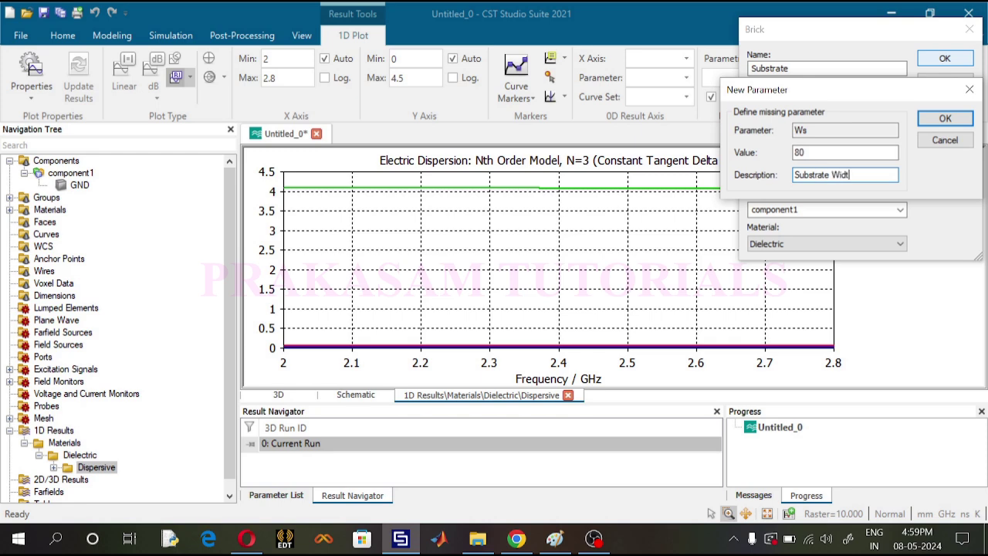
pyautogui.click(957, 121)
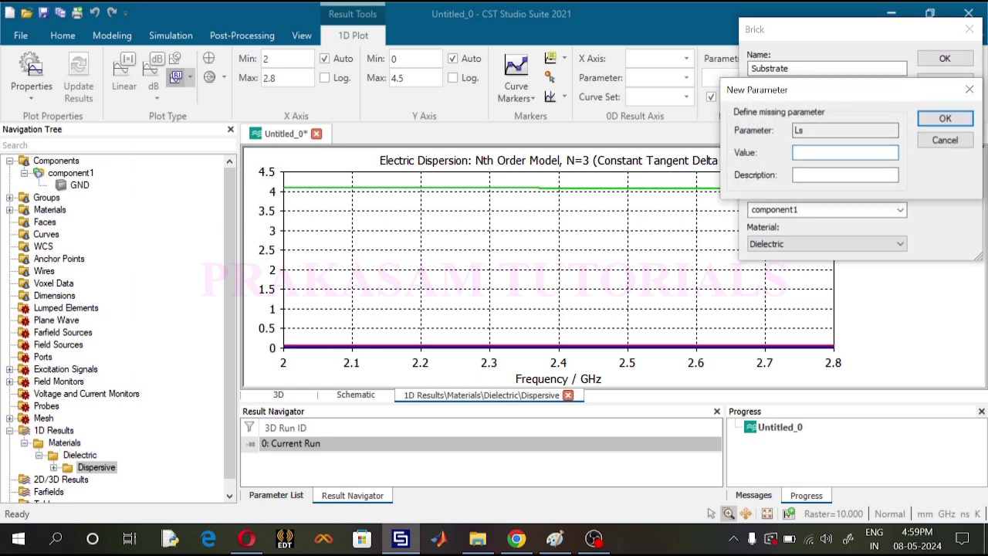
# - Define the missing parameter Ls with value 80 and description "Substrate Length"
pyautogui.write('80')
pyautogui.press('Tab')
pyautogui.write('Substrate Le')
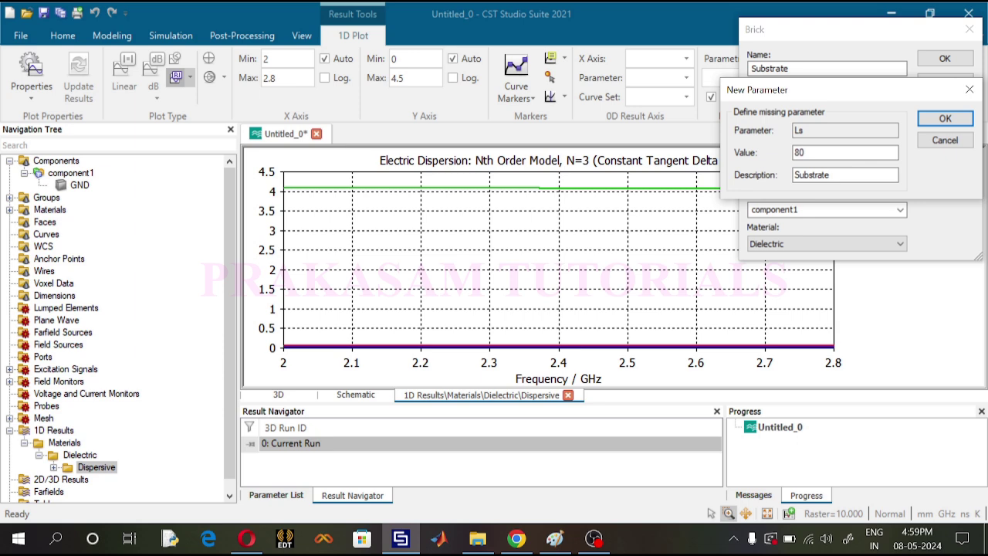
pyautogui.write('ngth')
pyautogui.click(945, 118)
# - Define the missing parameter hs as 1.5 with description "Substrate Thickness" and create the Substrate brick
pyautogui.write('1.5')
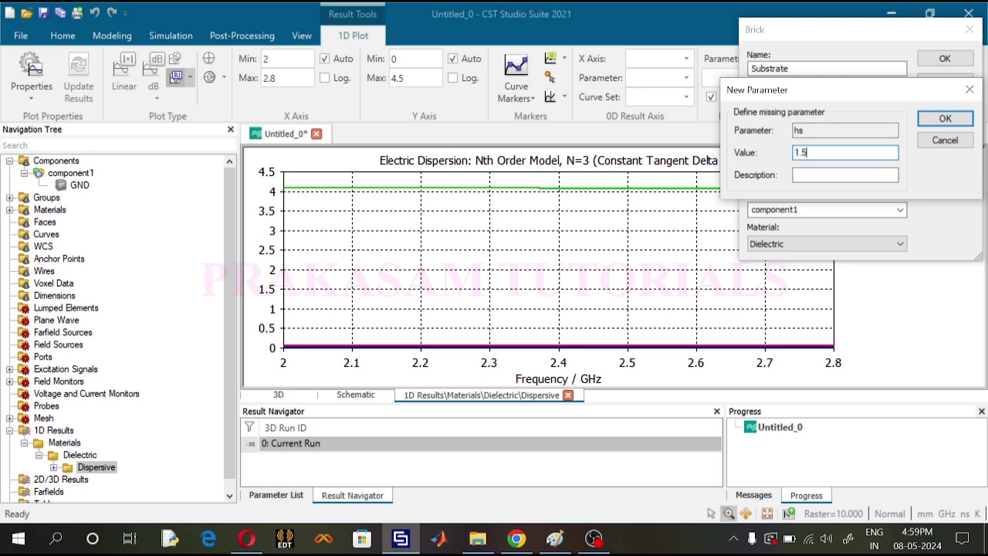
pyautogui.click(845, 174)
pyautogui.write('Subs')
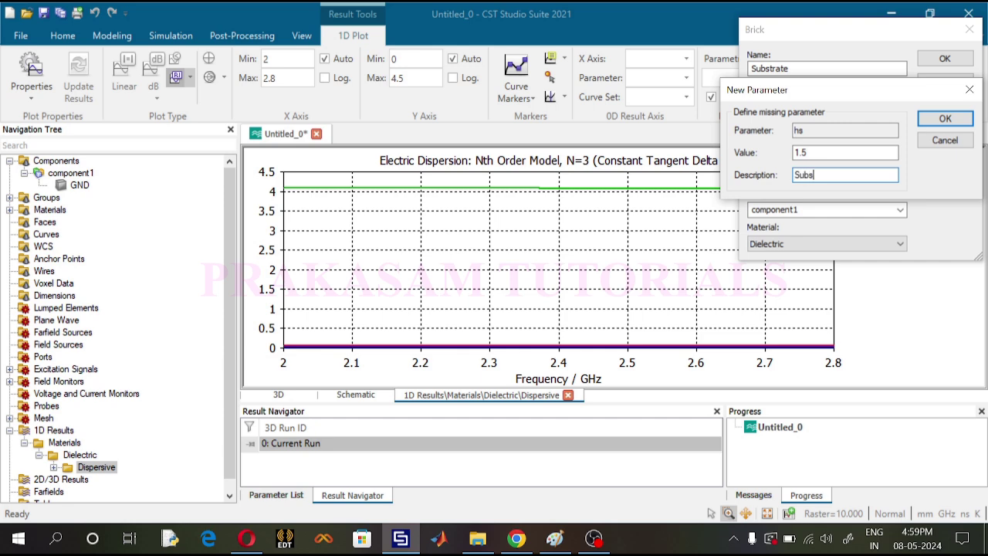
pyautogui.write('trate Thickness')
pyautogui.click(943, 119)
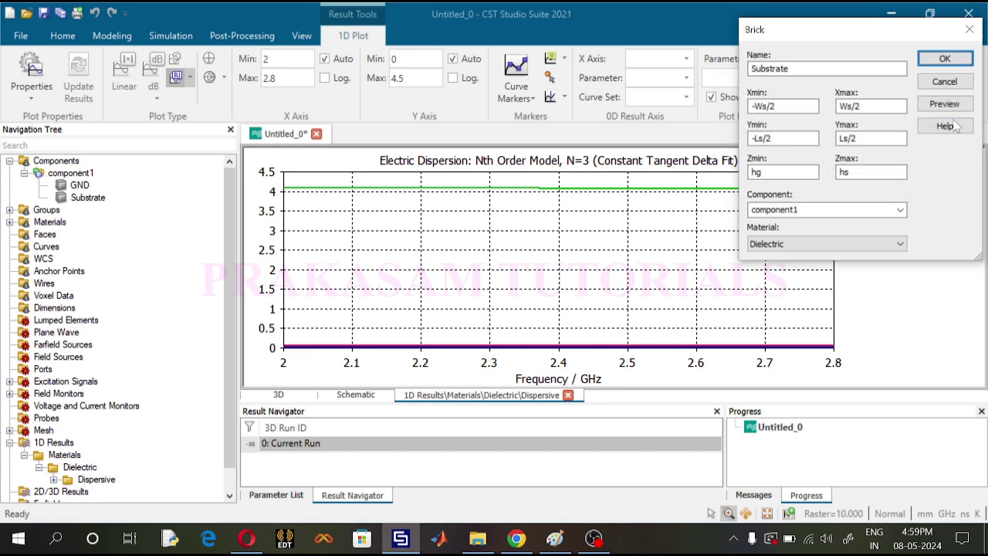
# - Return to the 3D view of the components and inspect the GND and Substrate bricks up close
pyautogui.click(73, 164)
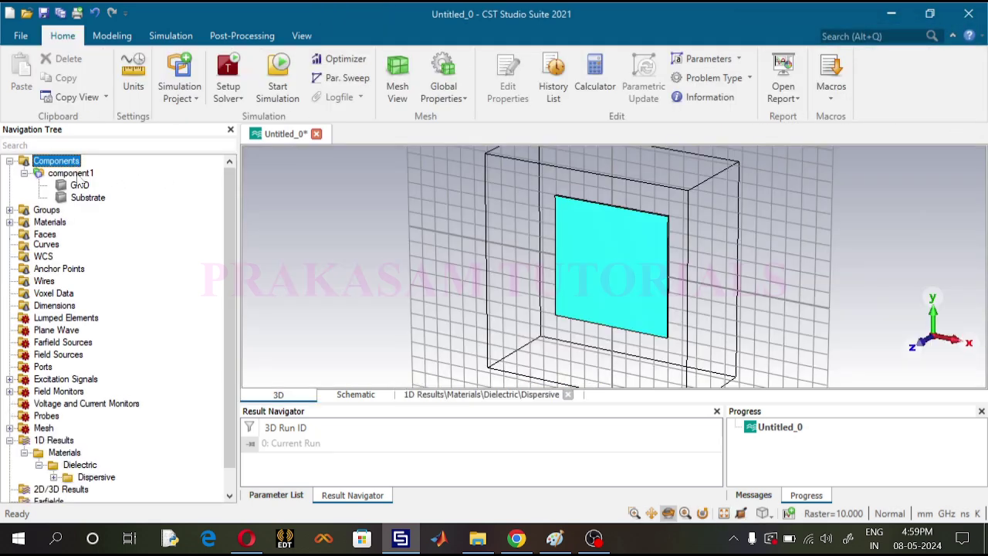
pyautogui.click(80, 185)
pyautogui.click(88, 199)
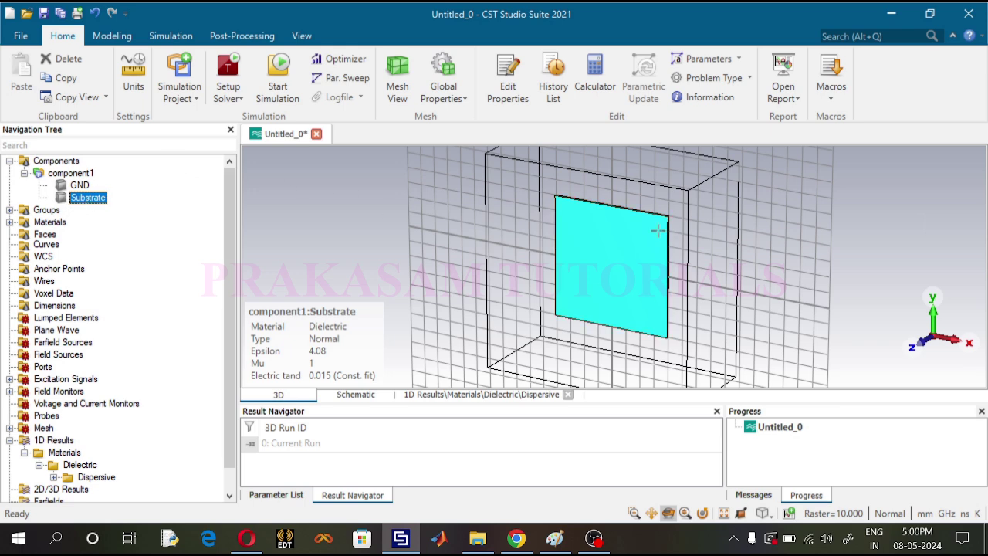
pyautogui.scroll(3, 602, 238)
pyautogui.scroll(2, 602, 238)
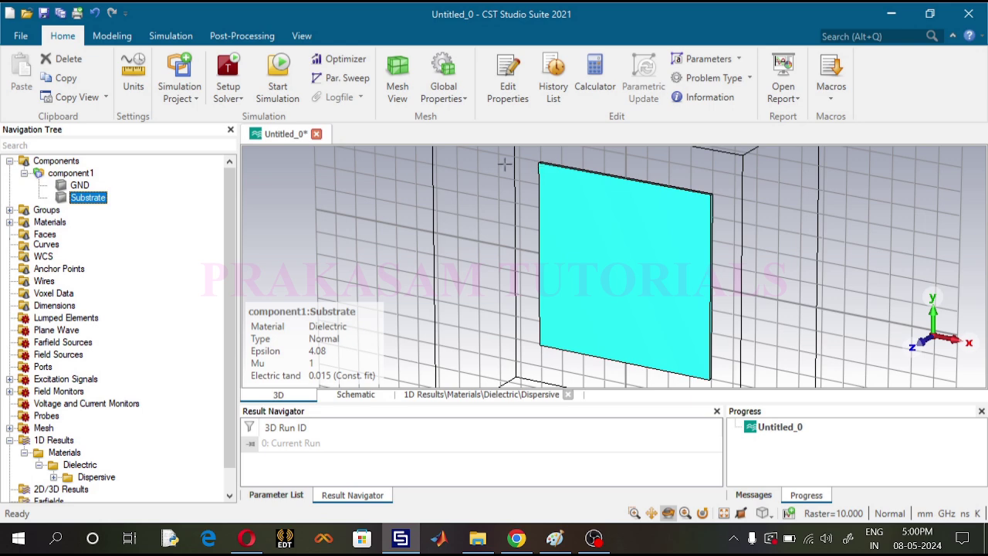
pyautogui.click(111, 36)
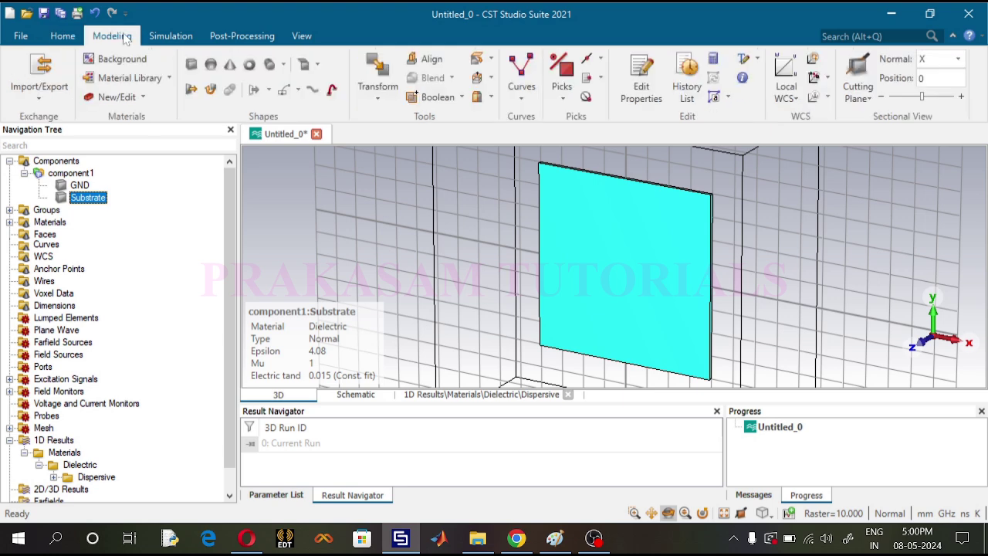
# - Start a new brick named Patch with its X extent from -Wp/2 to Wp/2
pyautogui.click(192, 66)
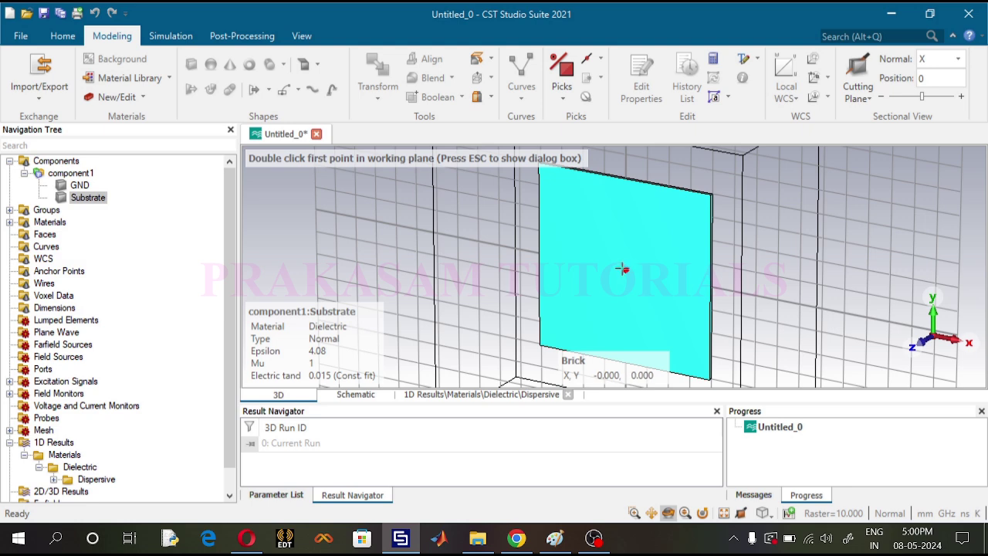
pyautogui.press('Escape')
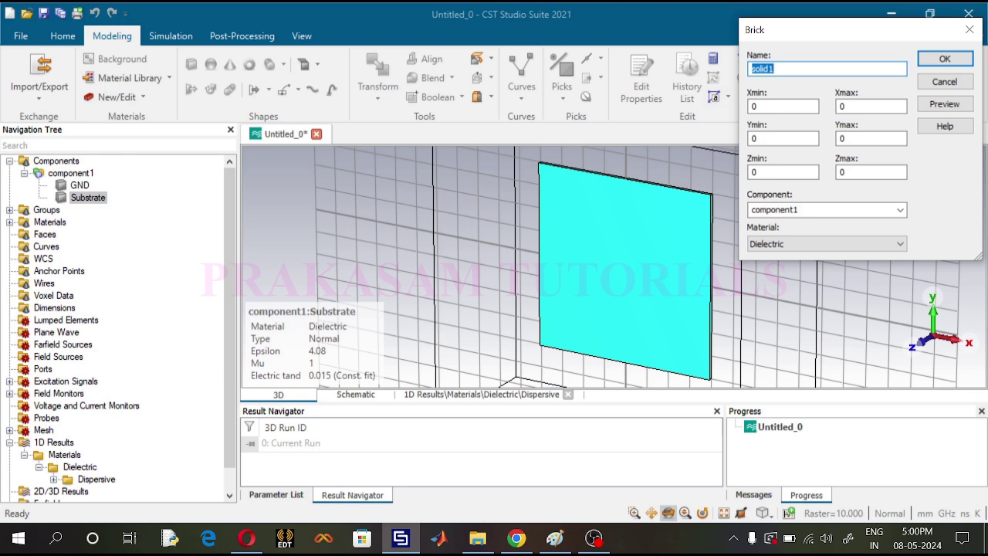
pyautogui.write('Patch')
pyautogui.press('Tab')
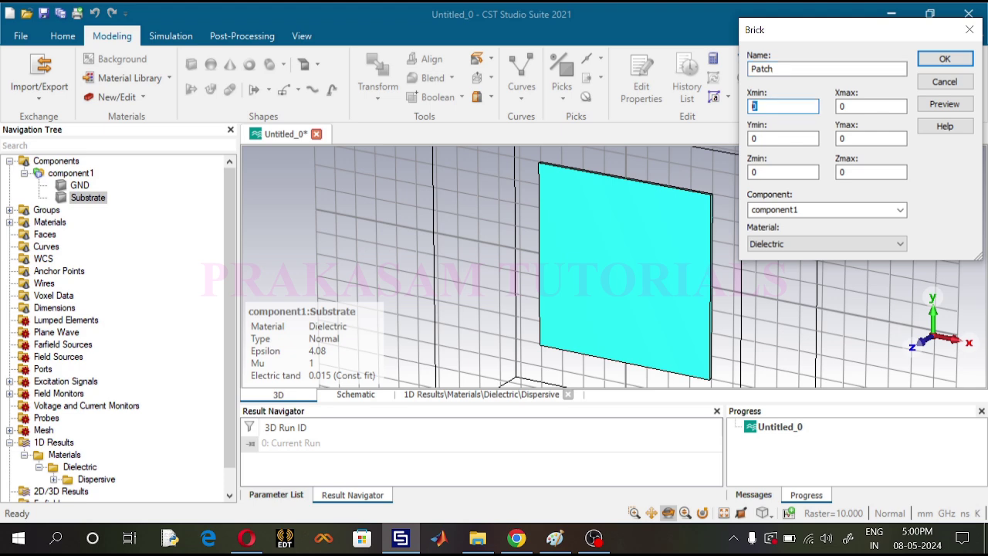
pyautogui.write('-Wp/2')
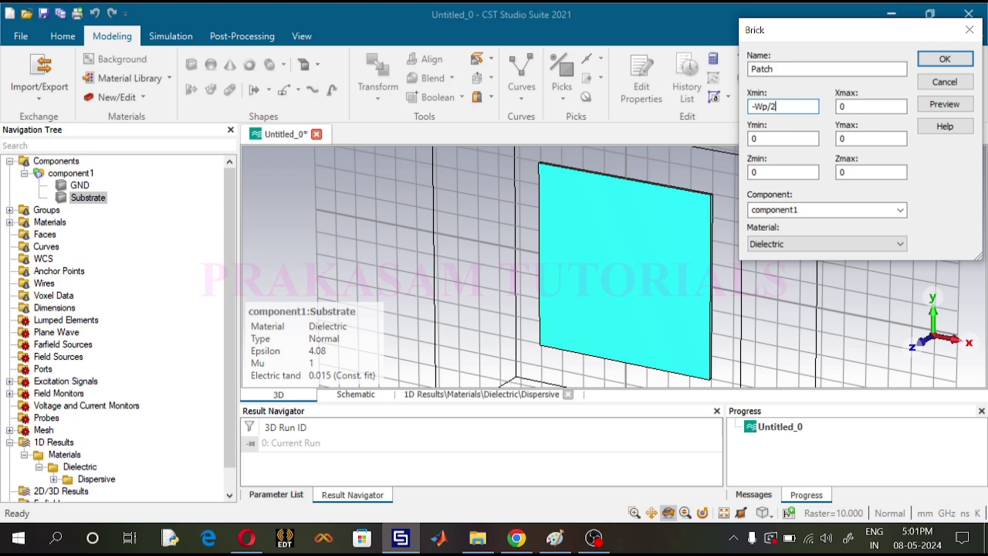
pyautogui.doubleClick(854, 105)
pyautogui.write('Wp/2')
# - Set the Patch brick's Y extent from -Lp/2 to Lp/2
pyautogui.click(750, 138)
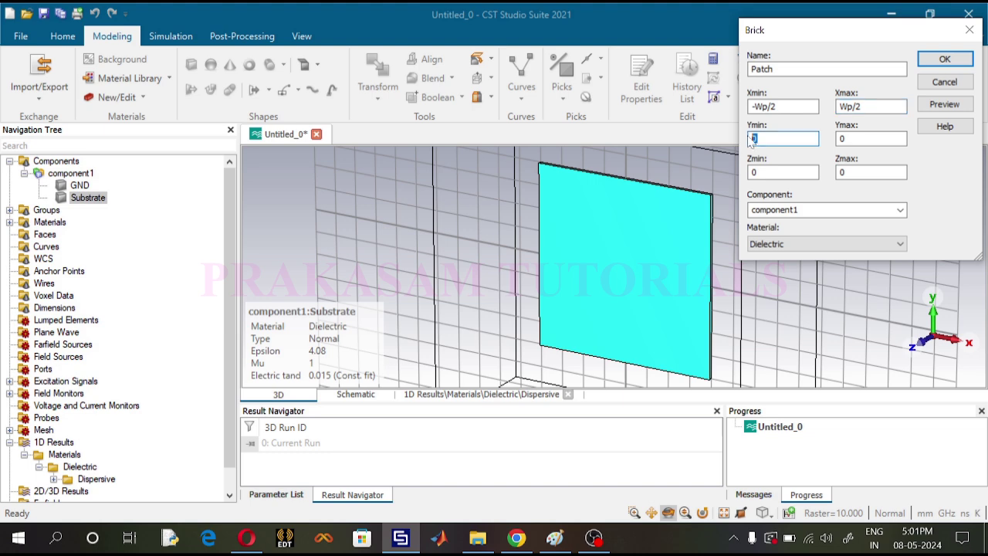
pyautogui.write('-Lp/2')
pyautogui.press('Tab')
pyautogui.write('Lp/2')
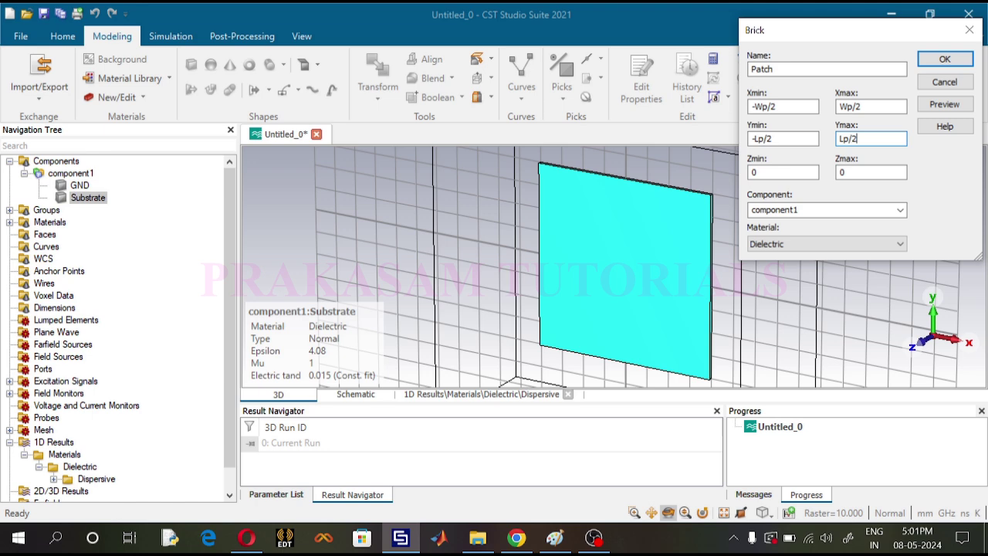
# - Set the Patch brick's Z extent from hg+hs to hg+hs+hg and its material to PEC
pyautogui.click(783, 172)
pyautogui.press('Tab')
pyautogui.write('hg+hs')
pyautogui.click(846, 173)
pyautogui.hotkey('shift', 'Home')
pyautogui.write('hg')
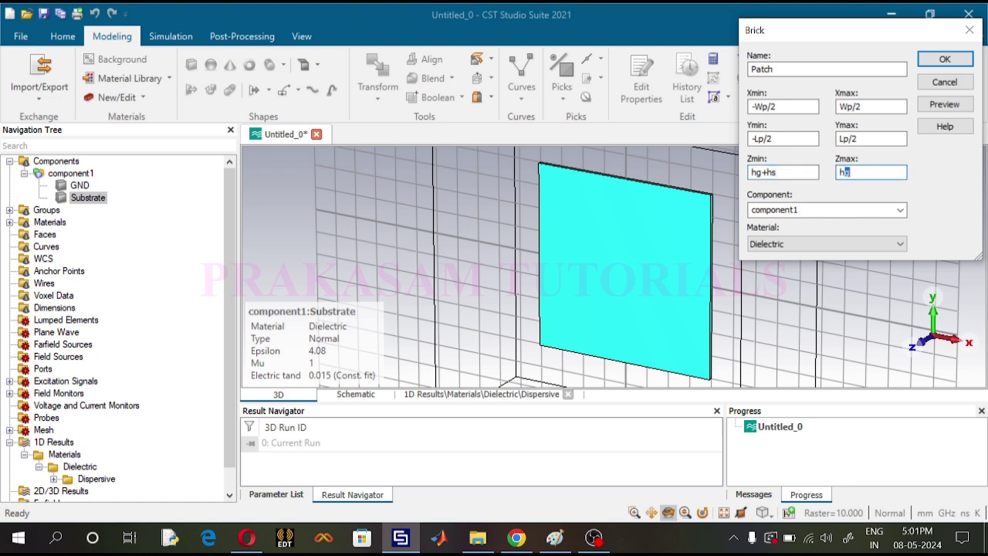
pyautogui.write('+hs+hg')
pyautogui.click(849, 246)
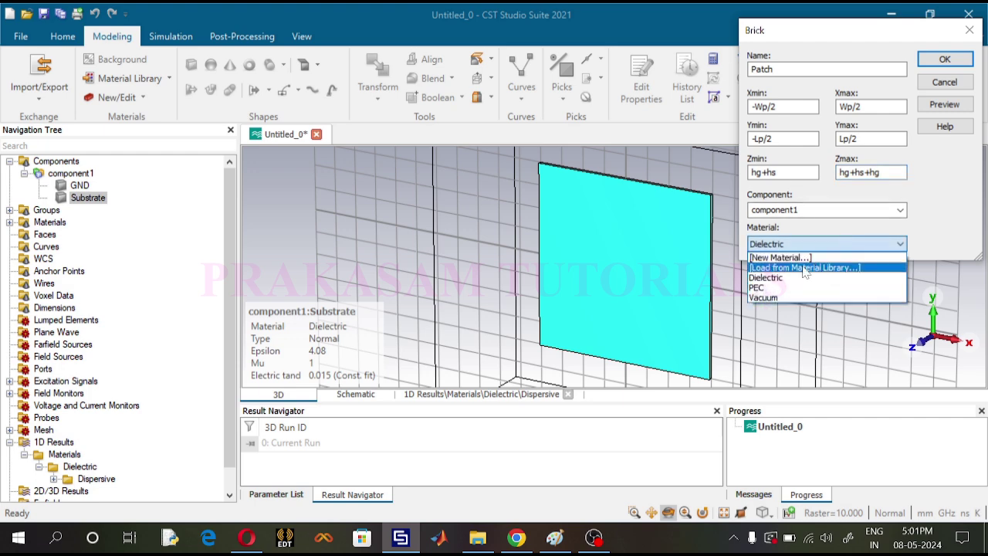
pyautogui.click(788, 288)
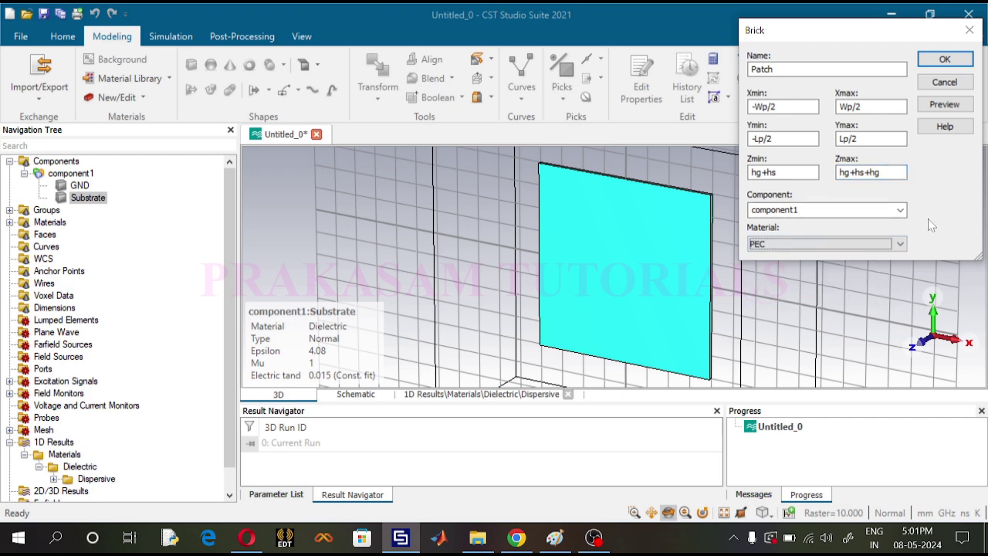
# - Check the patch length in the browser's emtalk patch calculator, and start a purple text note beginning with W in Paint
pyautogui.click(516, 537)
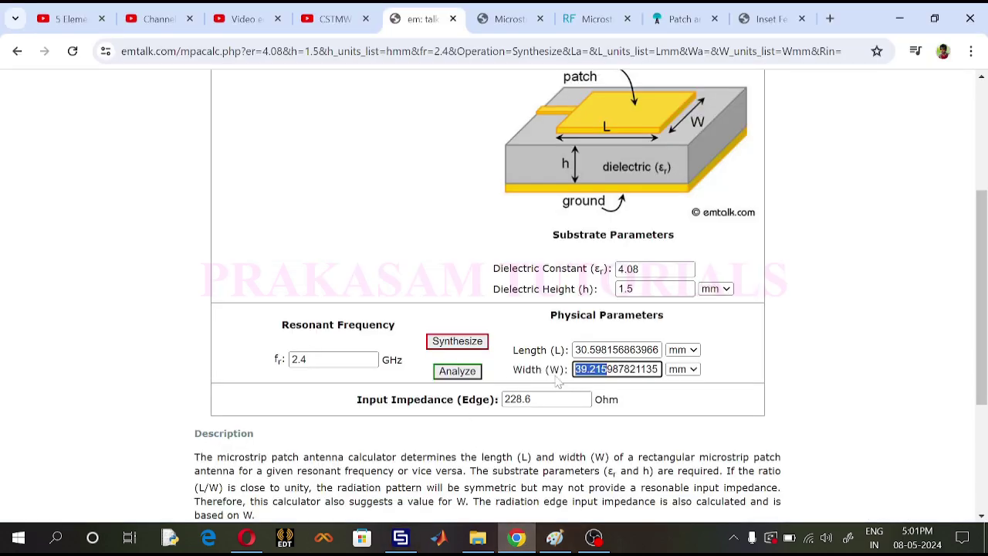
pyautogui.moveTo(575, 350); pyautogui.dragTo(595, 350)
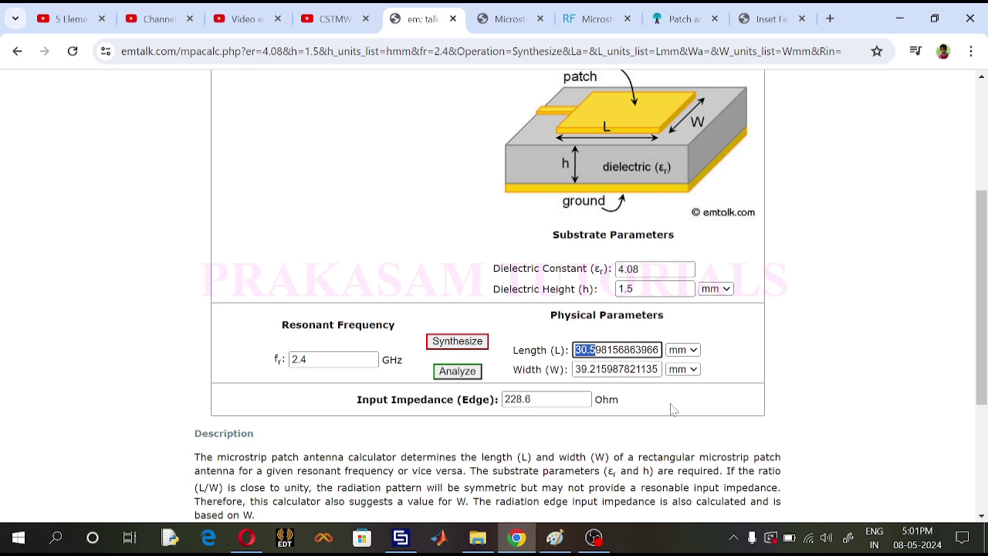
pyautogui.click(555, 538)
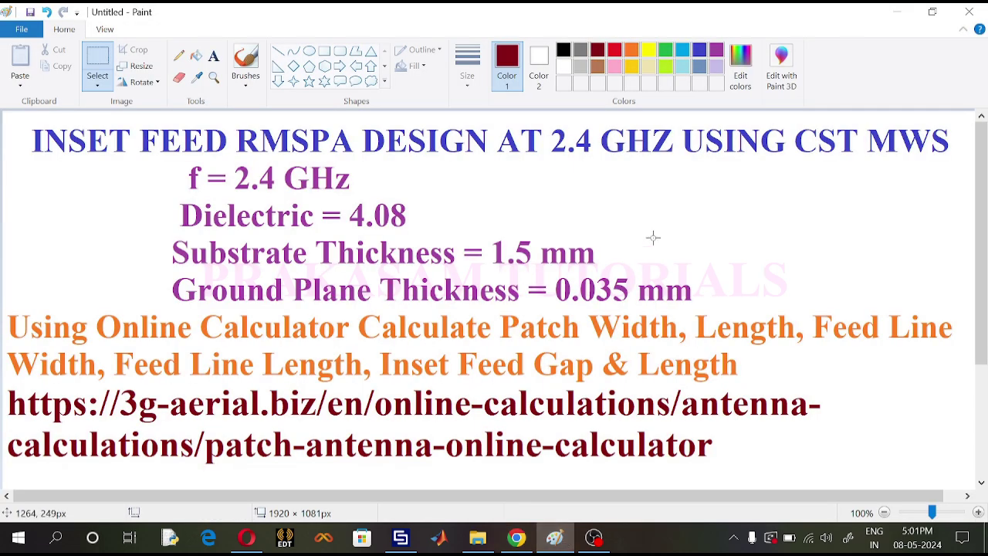
pyautogui.click(214, 57)
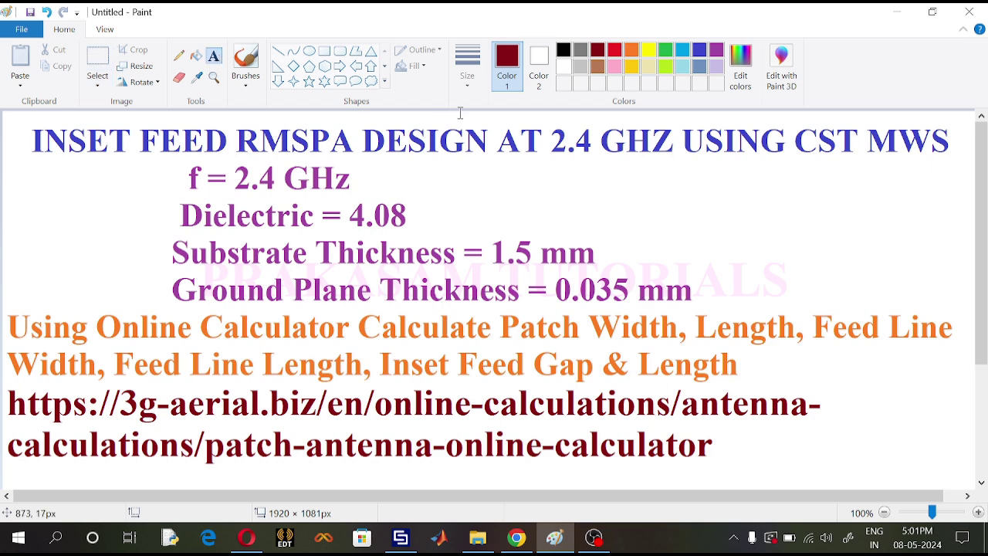
pyautogui.click(717, 50)
pyautogui.click(577, 162)
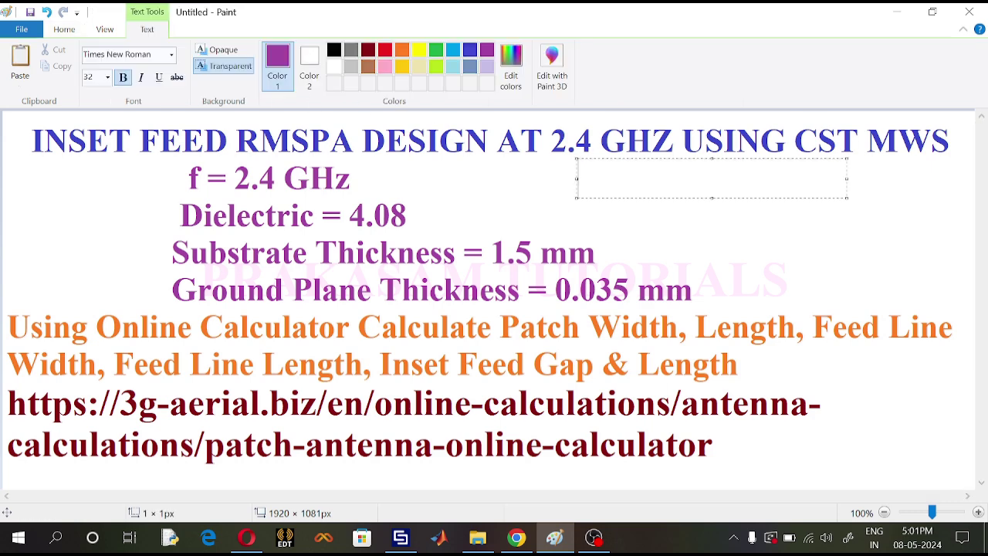
pyautogui.write('W')
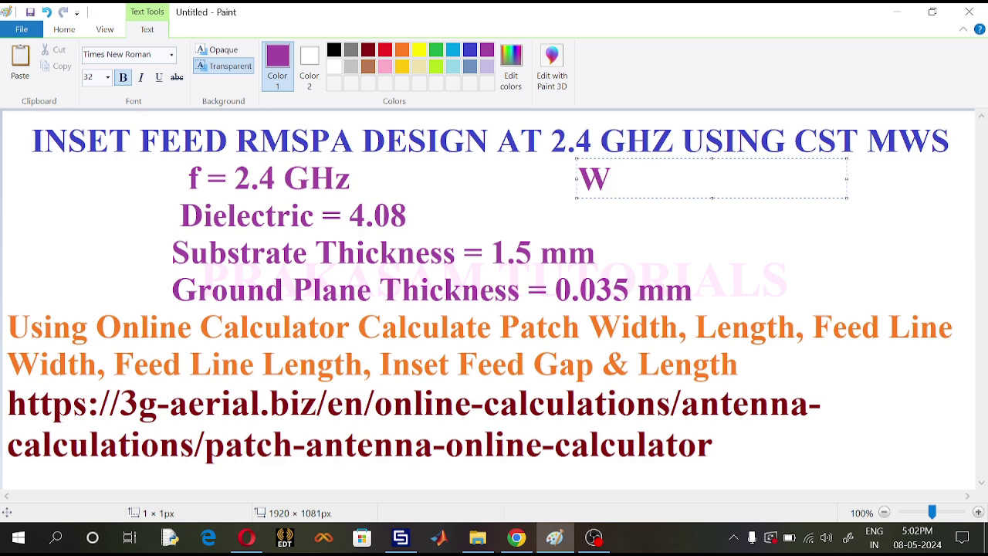
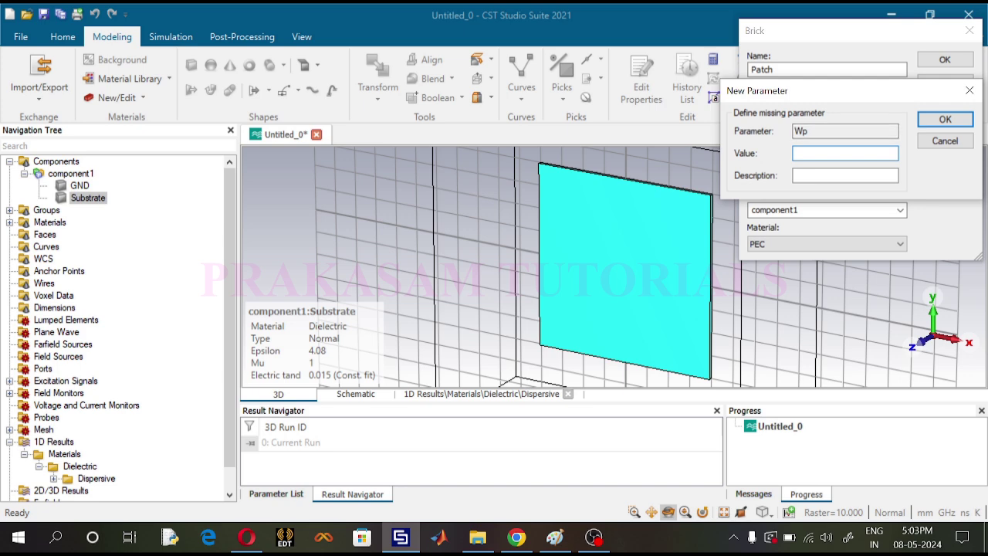
# - Define the missing parameter Wp with value 39.2 and description "Patch Width"
pyautogui.write('39.2')
pyautogui.press('Tab')
pyautogui.write('Patch')
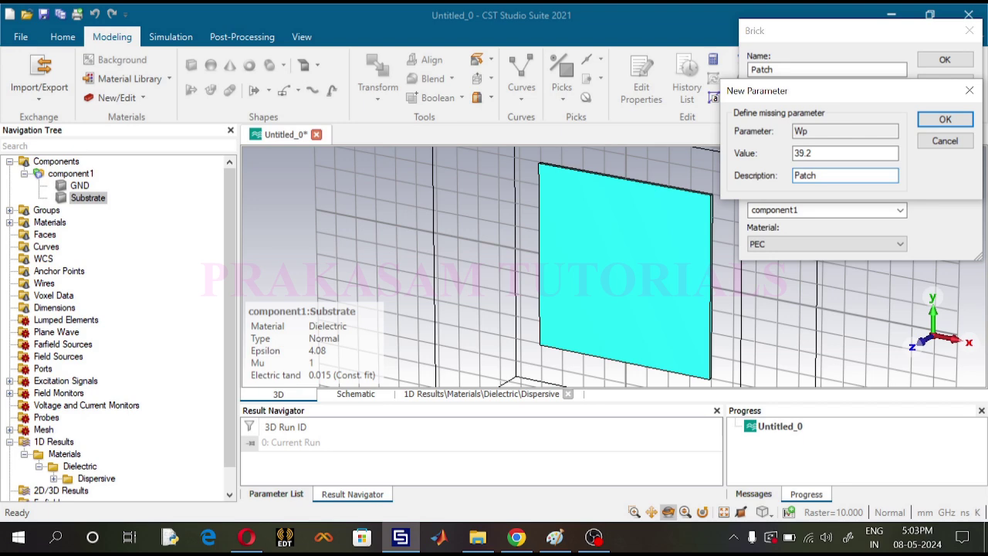
pyautogui.write(' Width')
pyautogui.click(945, 120)
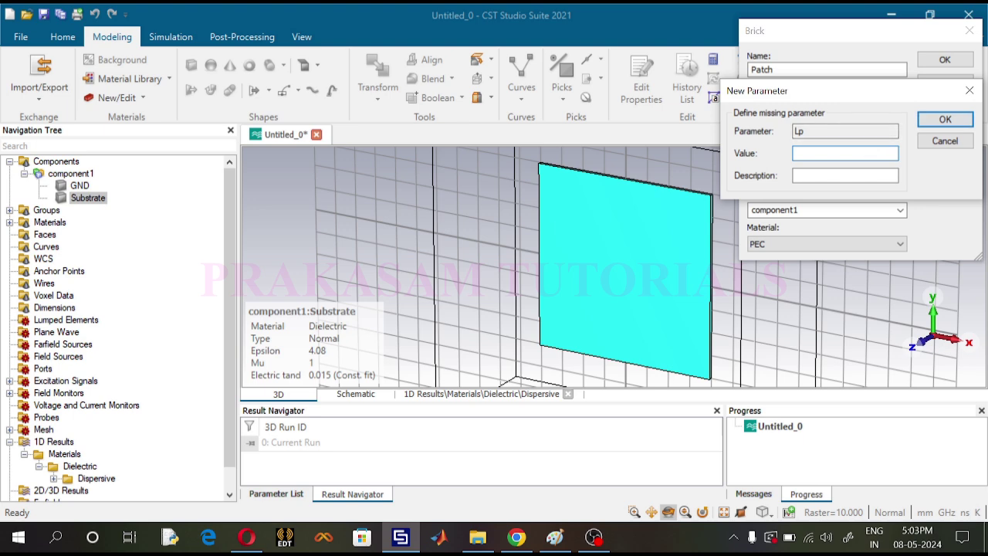
# - Define the missing parameter Lp as 29.35 with description "Patch Length" and create the Patch brick
pyautogui.write('29.35')
pyautogui.click(845, 175)
pyautogui.write('Patch')
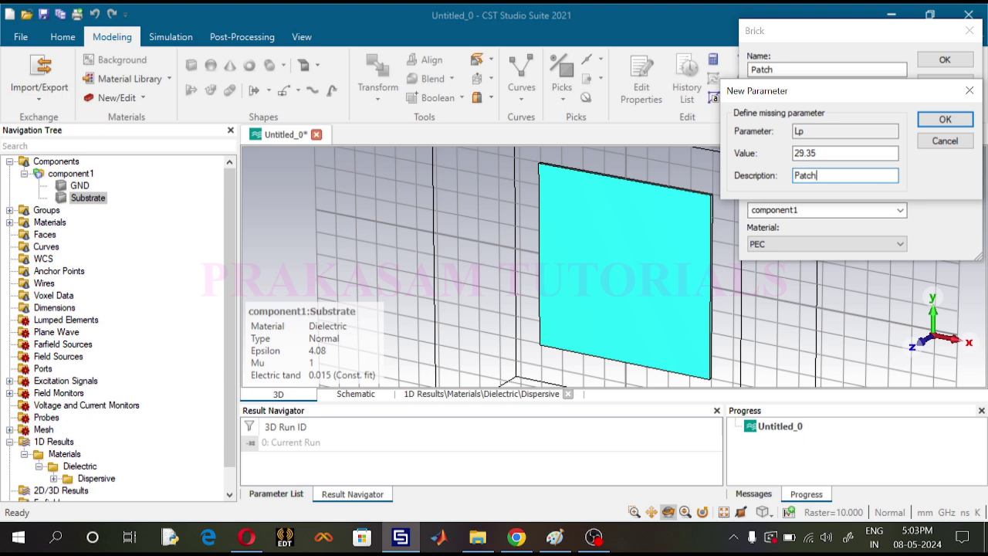
pyautogui.write(' Length')
pyautogui.click(945, 120)
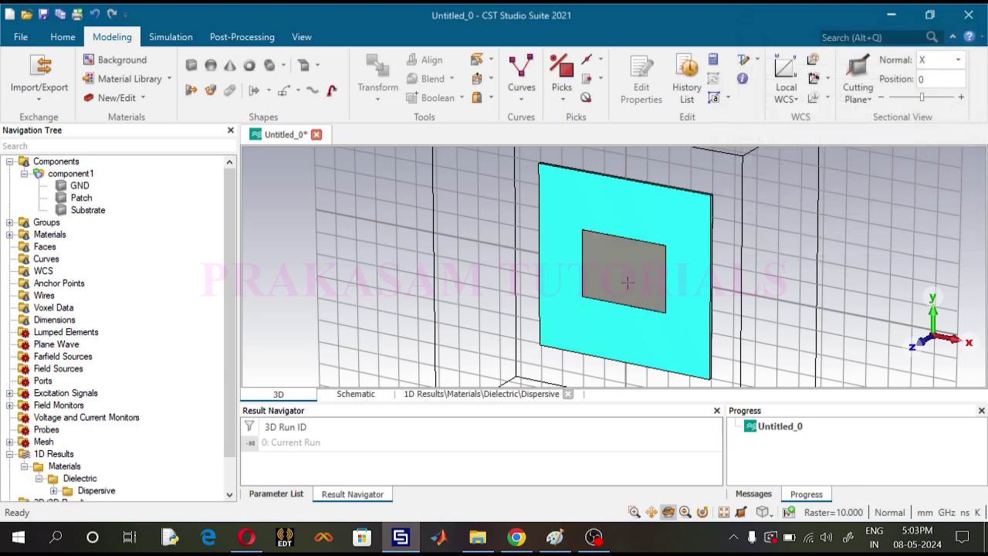
# - Overwrite the Patch brick's material color with blue, keeping PEC as its material
pyautogui.click(83, 198)
pyautogui.rightClick(86, 198)
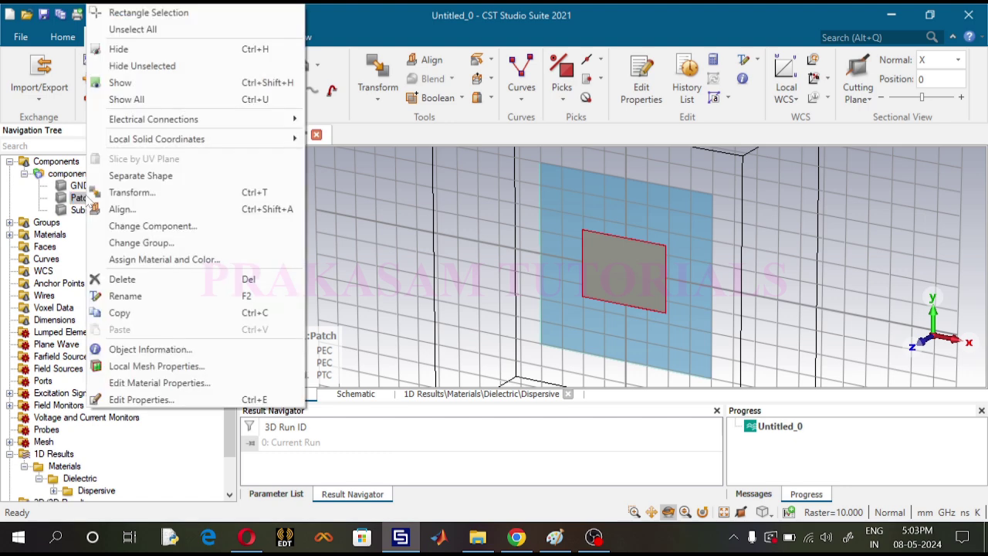
pyautogui.click(134, 259)
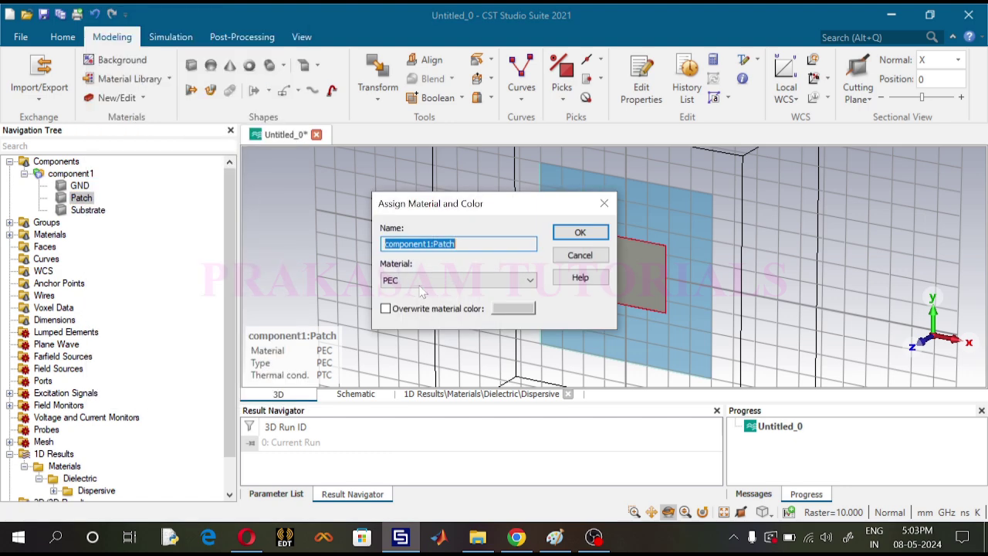
pyautogui.click(498, 307)
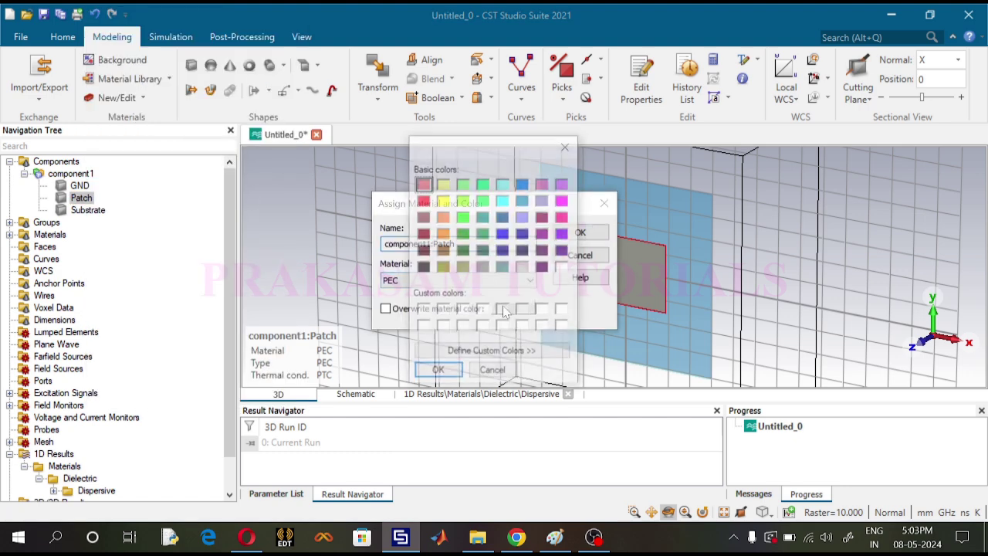
pyautogui.click(504, 234)
pyautogui.click(437, 374)
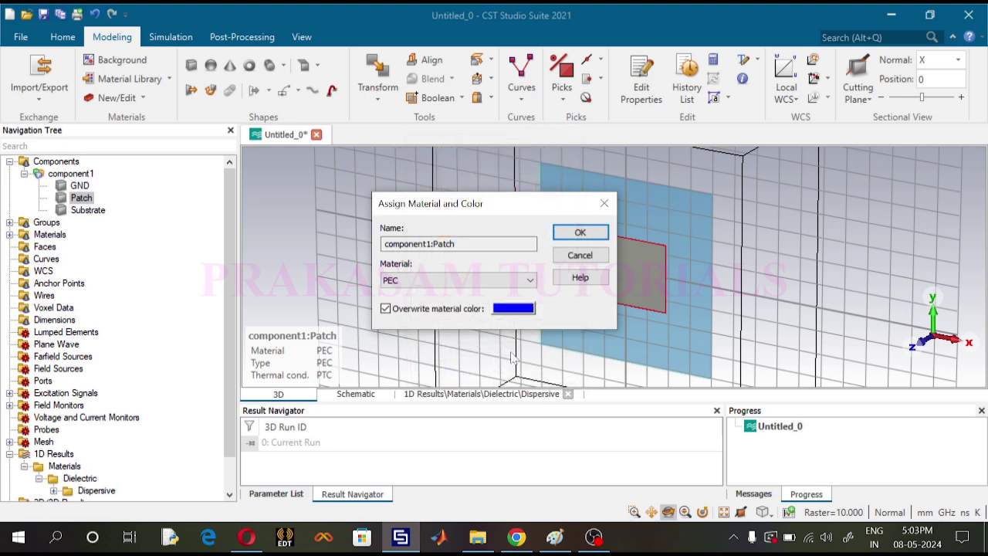
pyautogui.click(579, 231)
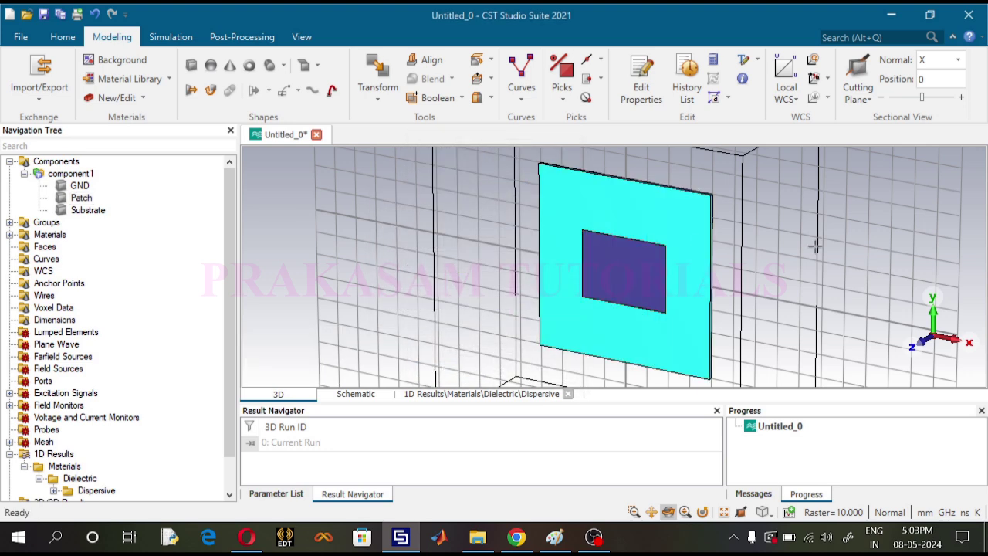
# - Start a new brick named FeedLine with its X extent from -Wf/2 to Wf/2
pyautogui.scroll(1, 606, 316)
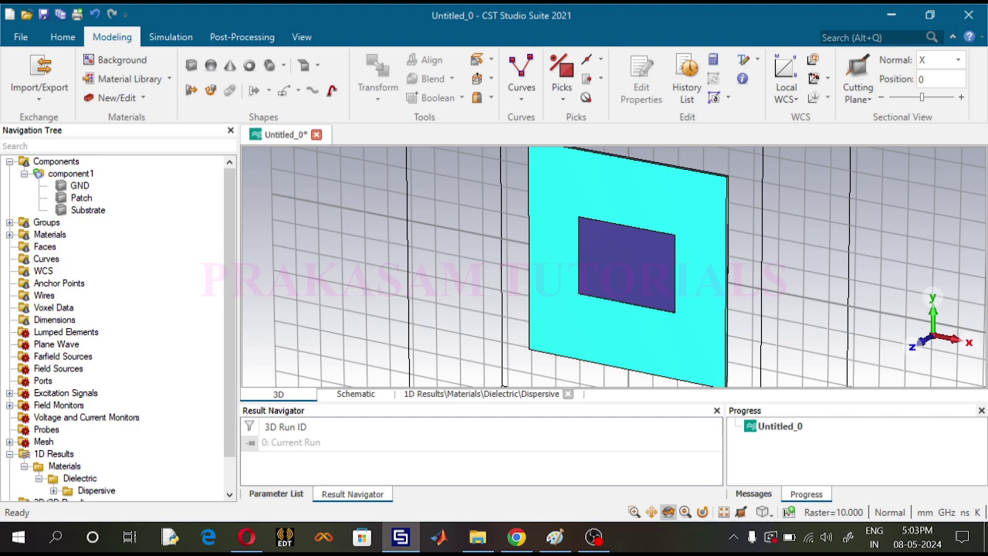
pyautogui.click(191, 64)
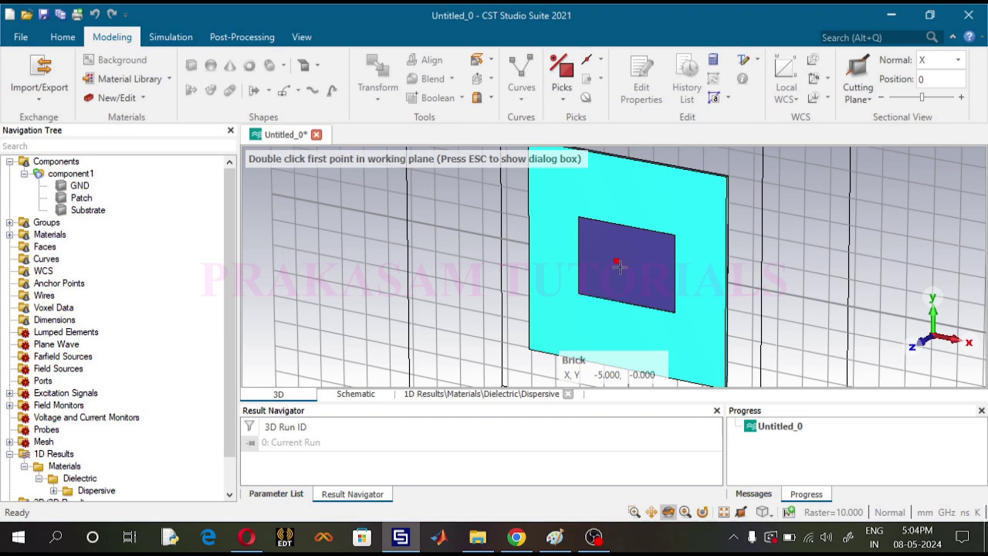
pyautogui.press('Escape')
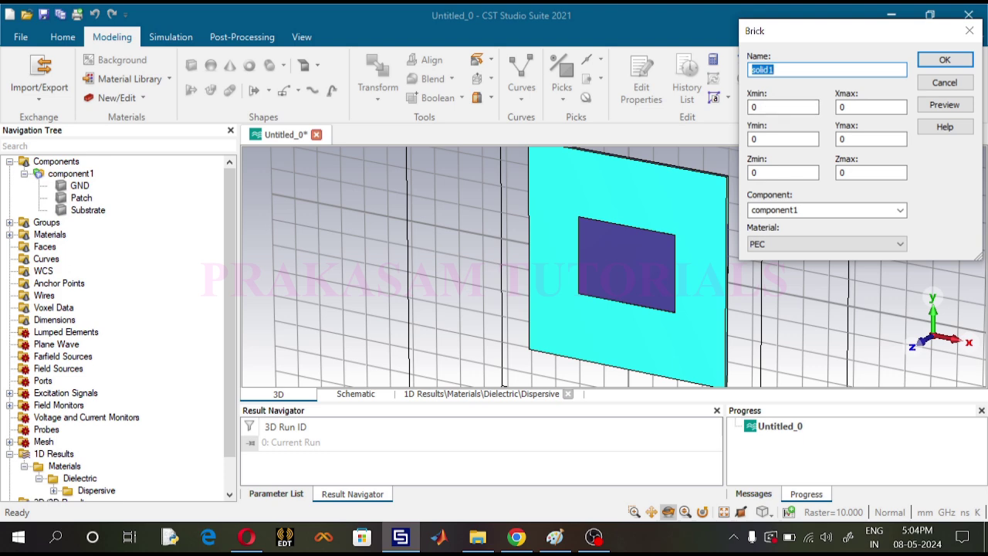
pyautogui.write('FeedLine')
pyautogui.press('Tab')
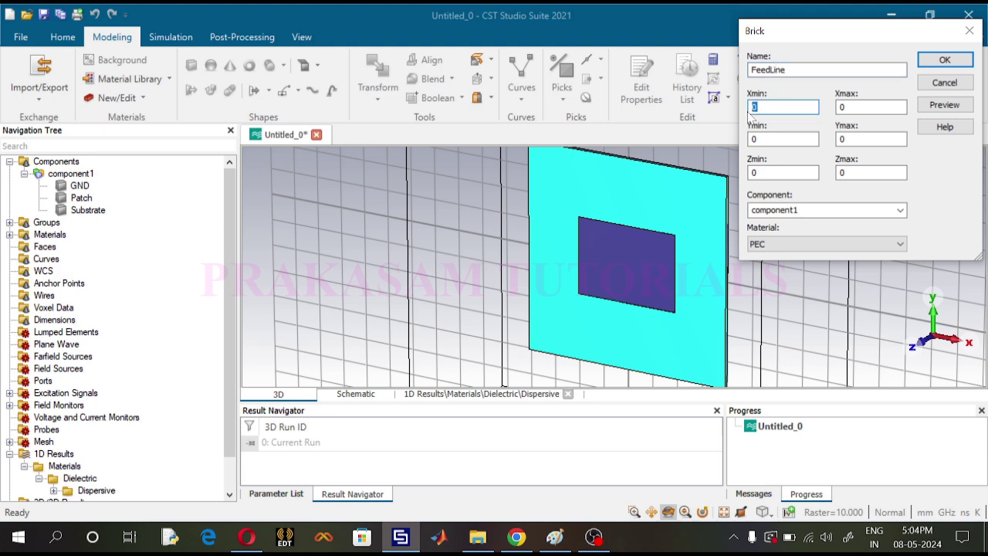
pyautogui.write('-Wf/2')
pyautogui.press('Tab')
pyautogui.write('Wf/2')
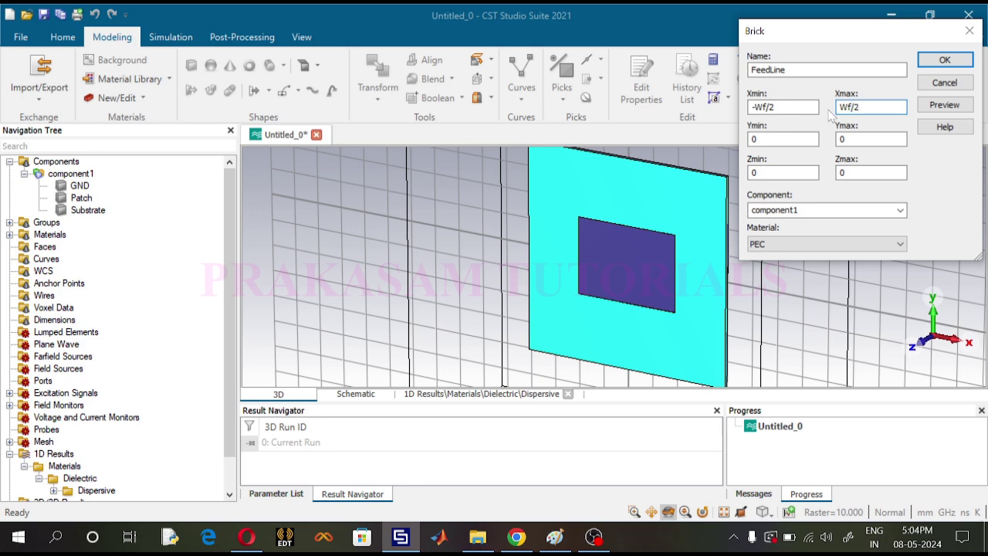
# - Set the FeedLine brick's lower Y limit to -Ls/2 and open its upper Y limit for editing
pyautogui.press('Tab')
pyautogui.press('Tab')
pyautogui.write('-')
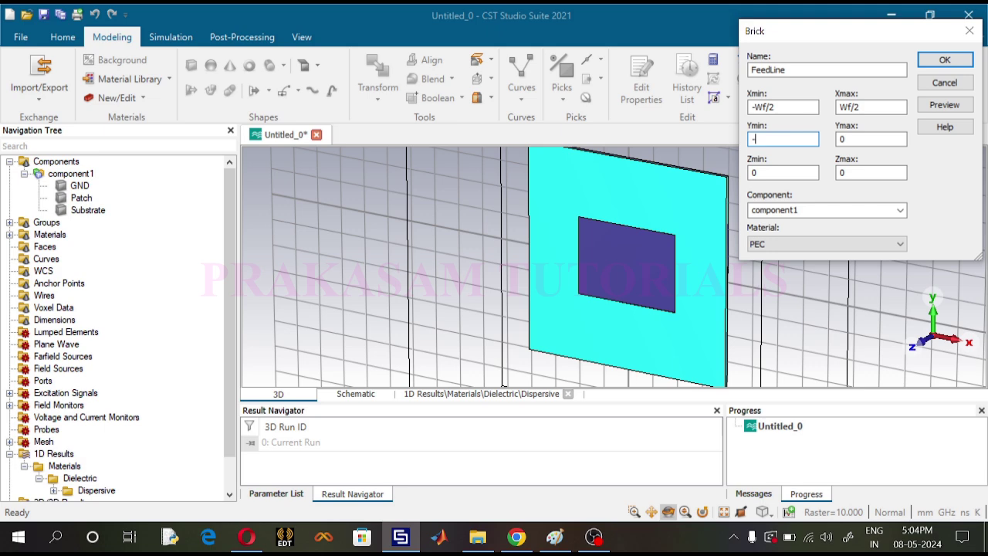
pyautogui.write('Ls/2')
pyautogui.press('Tab')
pyautogui.click(857, 139)
# - Look up the feed line length in the browser's emtalk microstrip line calculator and return to the FeedLine brick in CST
pyautogui.click(516, 538)
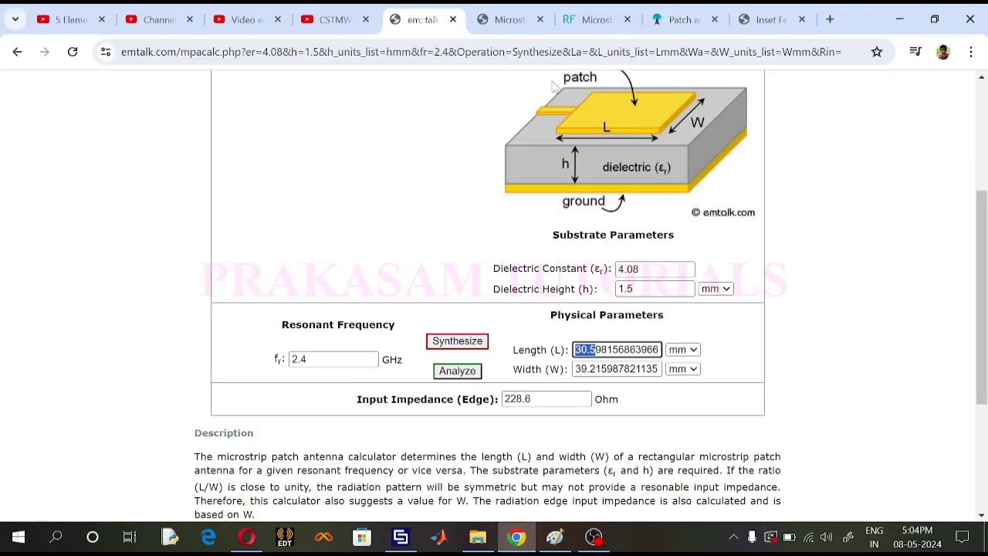
pyautogui.click(513, 21)
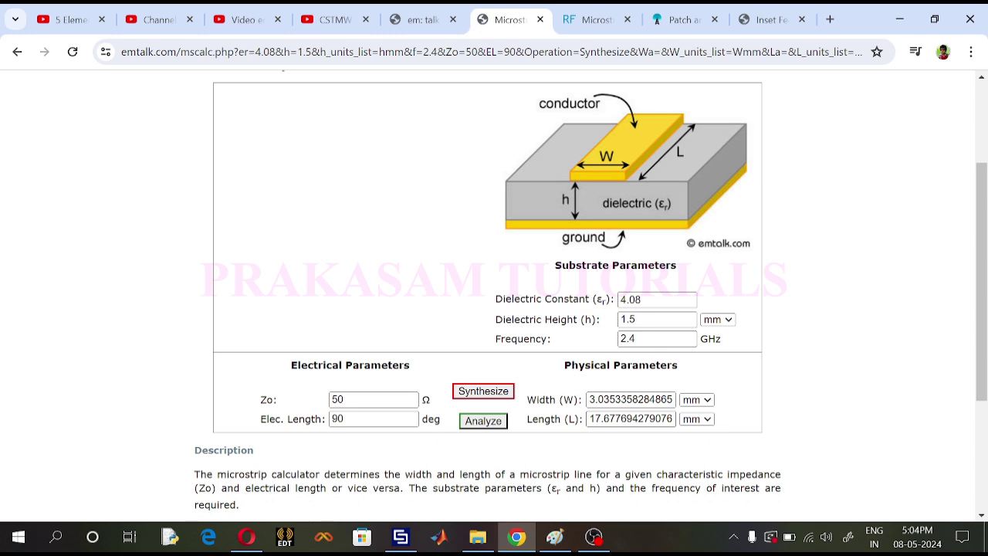
pyautogui.moveTo(589, 419); pyautogui.dragTo(609, 418)
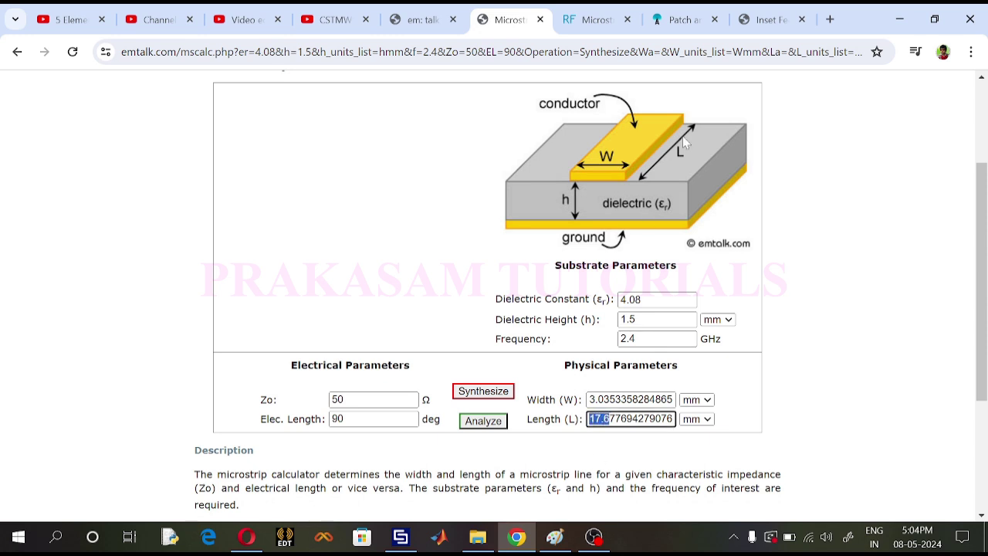
pyautogui.click(402, 537)
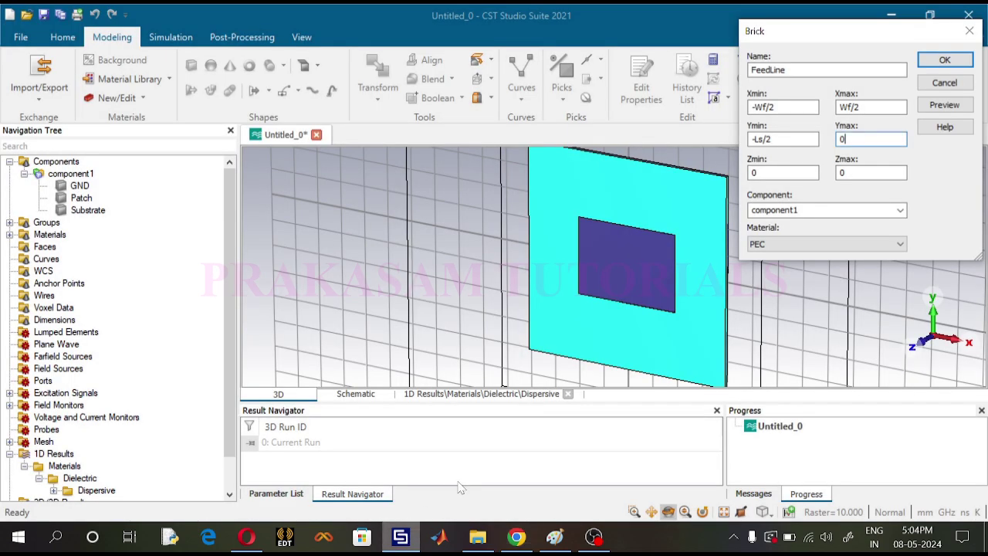
# - Set the FeedLine brick's upper Y limit to -17 and its Z extent from hg+hs to hg+hs+hg
pyautogui.click(842, 139)
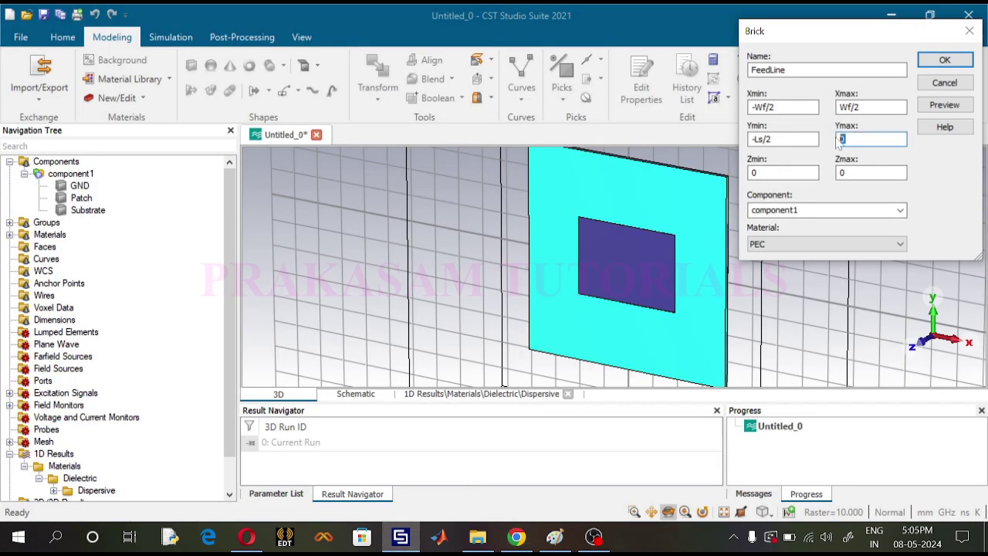
pyautogui.write('-17')
pyautogui.click(755, 172)
pyautogui.write('hg+hs')
pyautogui.press('Tab')
pyautogui.write('hg')
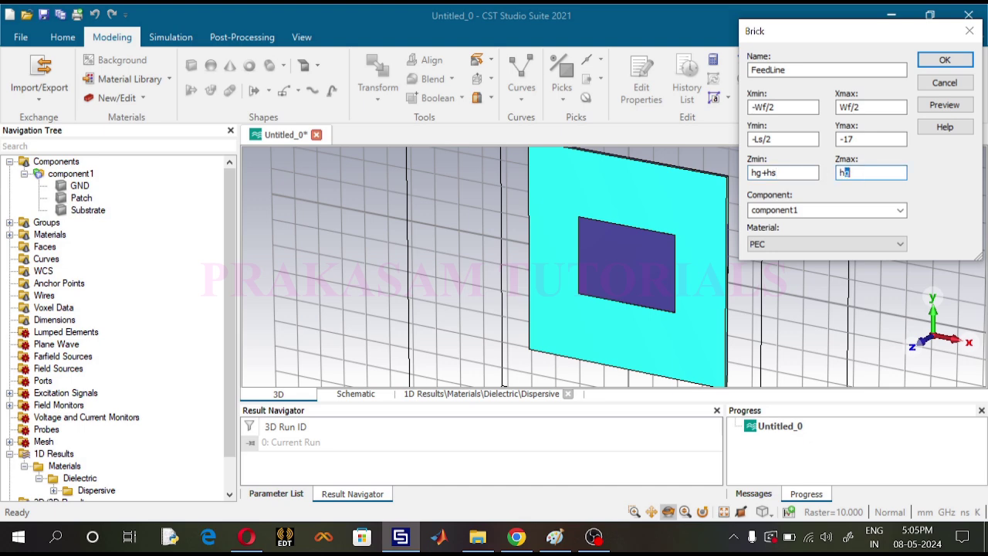
pyautogui.write('+hs+hg')
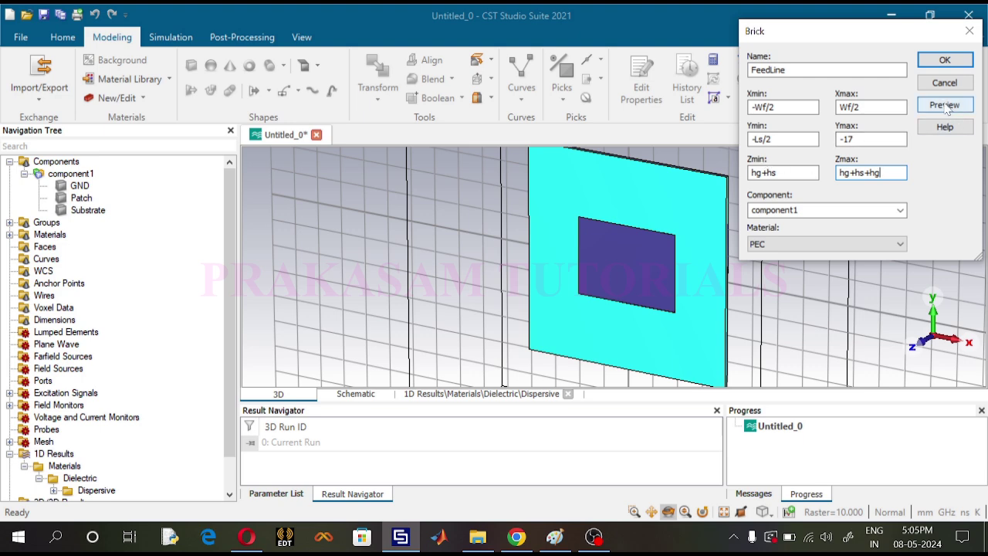
# - Switch to the browser and bring up the input form of the everythingRF microstrip width calculator
pyautogui.click(516, 536)
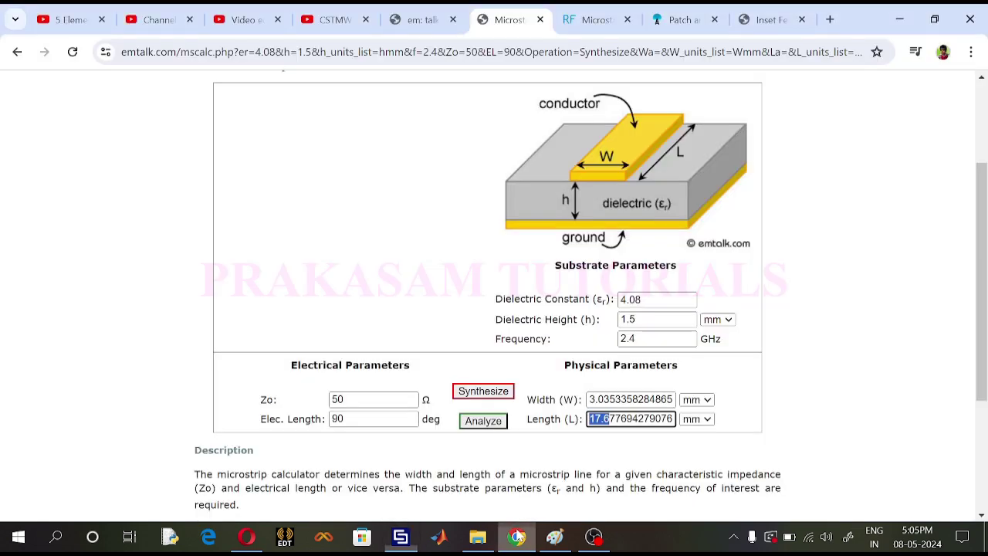
pyautogui.click(687, 19)
pyautogui.scroll(-1, 455, 251)
pyautogui.scroll(-2, 455, 251)
pyautogui.scroll(2, 456, 252)
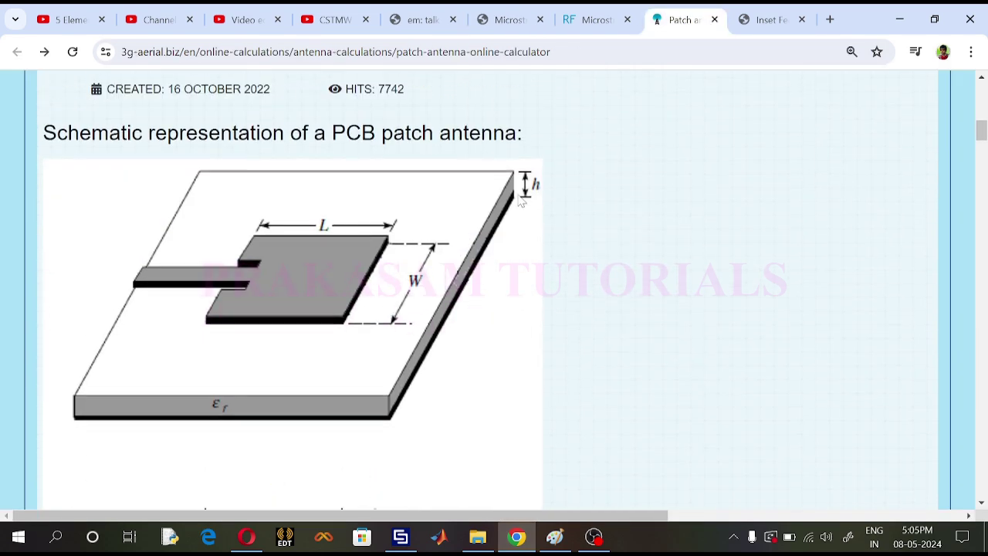
pyautogui.click(589, 20)
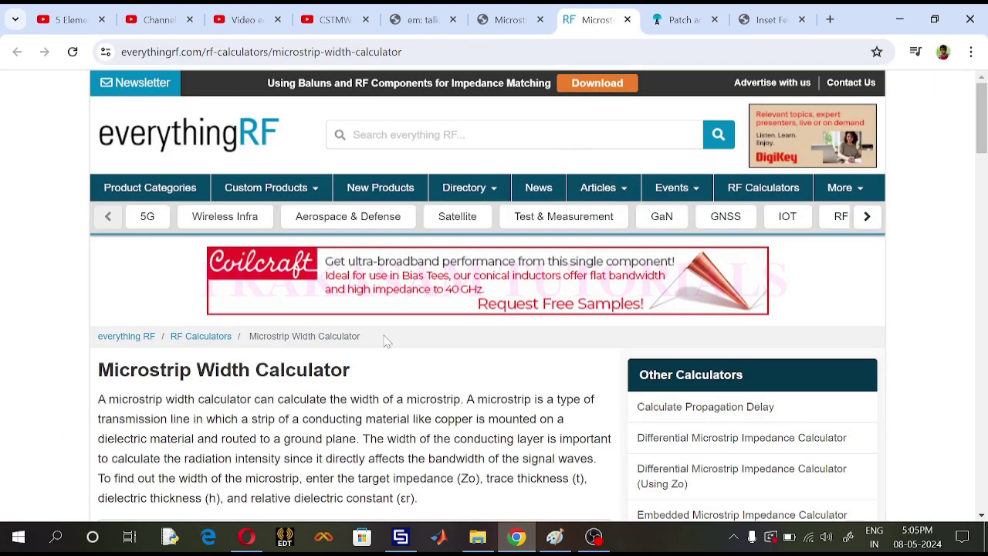
pyautogui.scroll(-6, 335, 402)
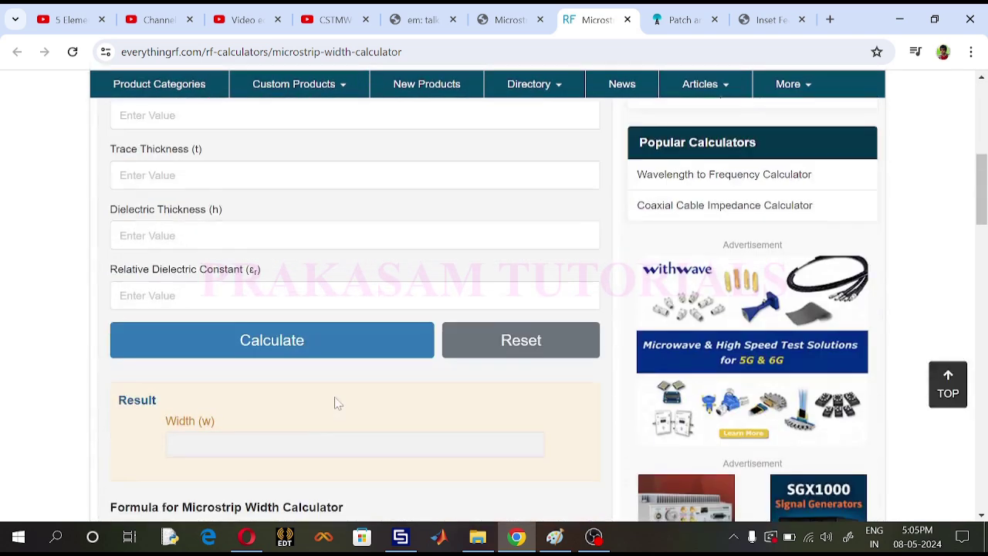
pyautogui.scroll(2, 335, 402)
# - Calculate the microstrip width for 50 target impedance, 0.035 trace thickness, 1.5 dielectric thickness and 4.08 relative dielectric constant
pyautogui.click(121, 267)
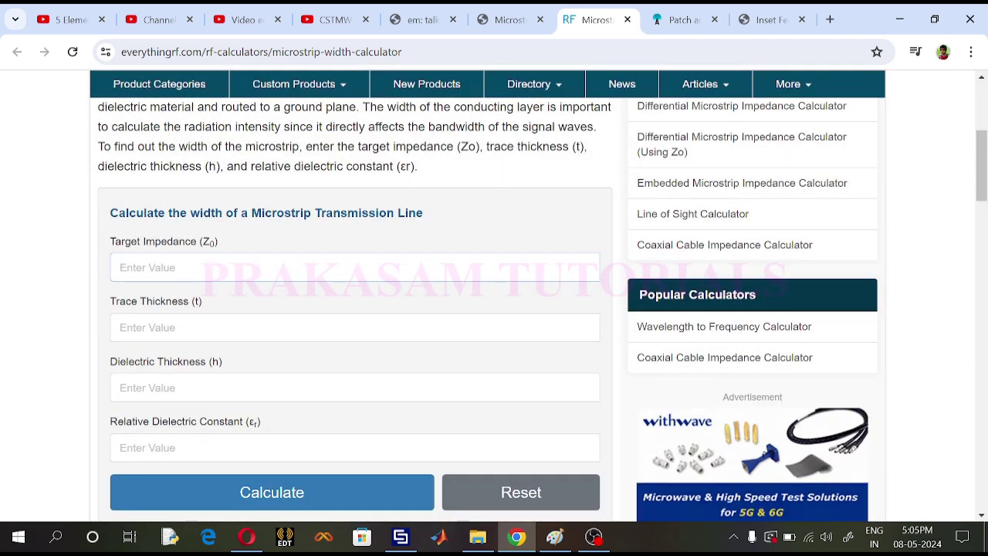
pyautogui.write('50')
pyautogui.click(120, 327)
pyautogui.write('0.035')
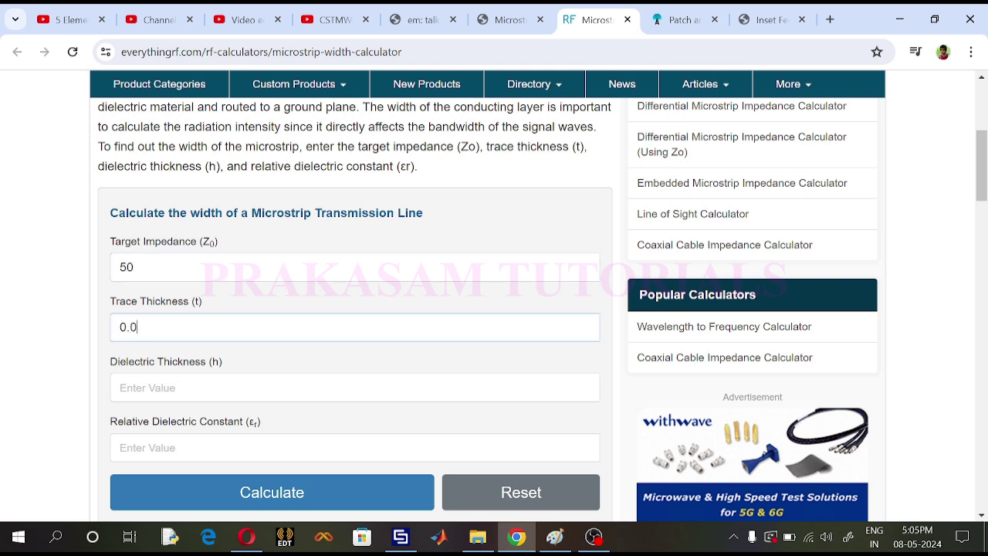
pyautogui.click(124, 388)
pyautogui.write('1.5')
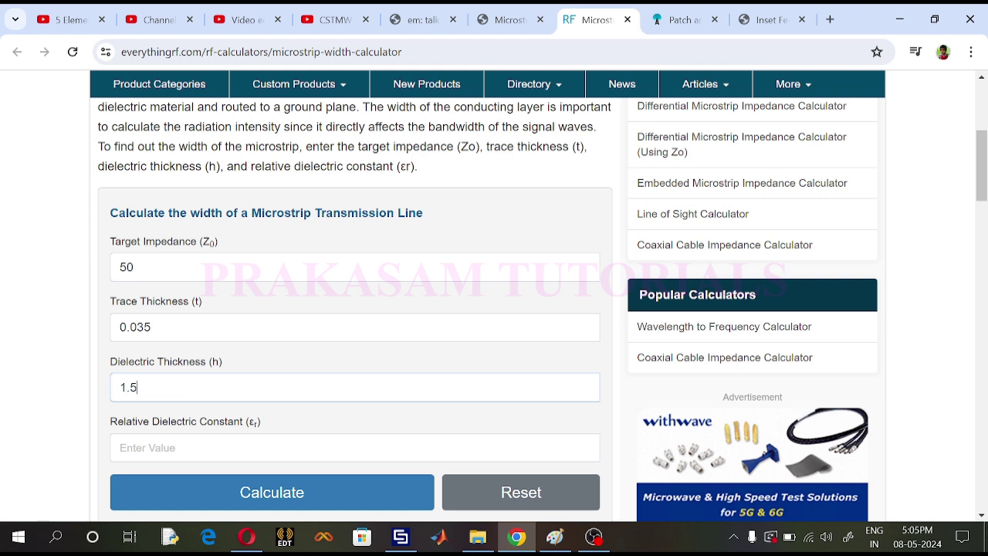
pyautogui.click(123, 448)
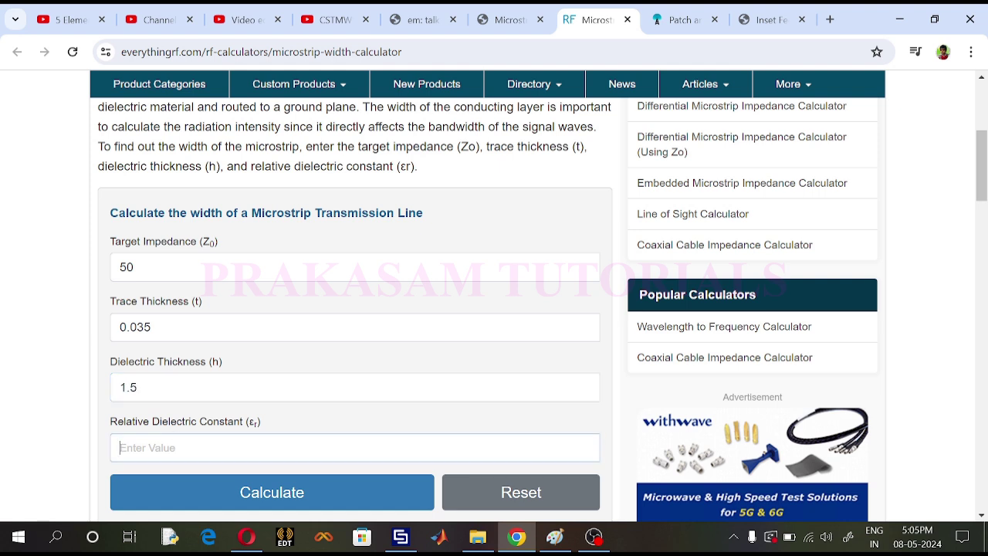
pyautogui.write('4.08')
pyautogui.scroll(-2, 222, 429)
pyautogui.click(255, 349)
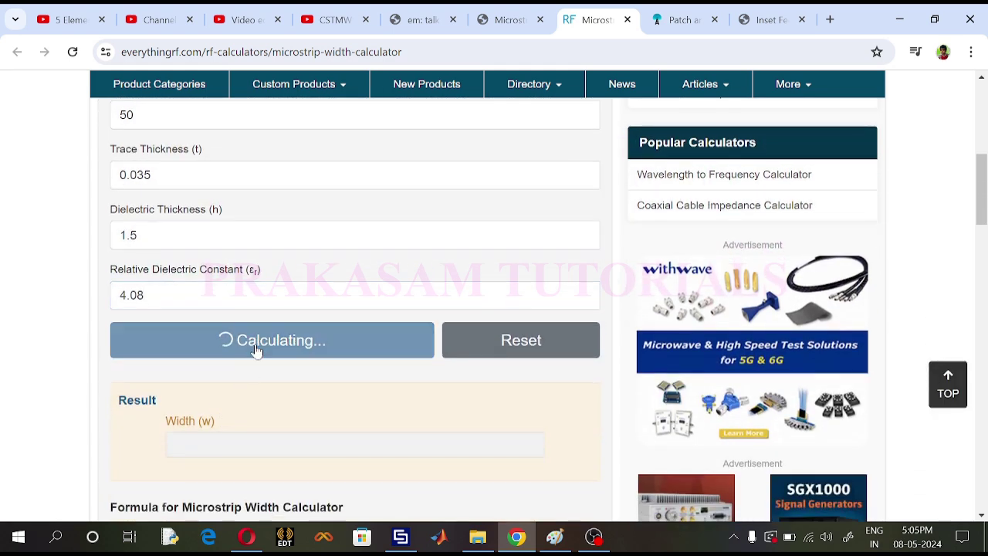
pyautogui.scroll(-3, 220, 396)
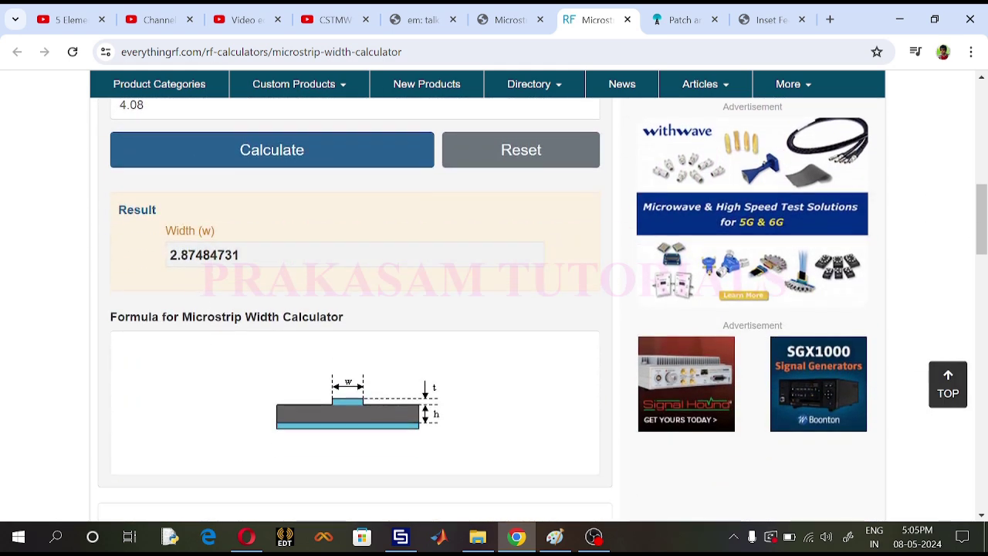
# - Check the patch antenna schematic on the 3g-aerial page and the calculated width on the everythingRF page
pyautogui.click(682, 19)
pyautogui.scroll(-1, 454, 241)
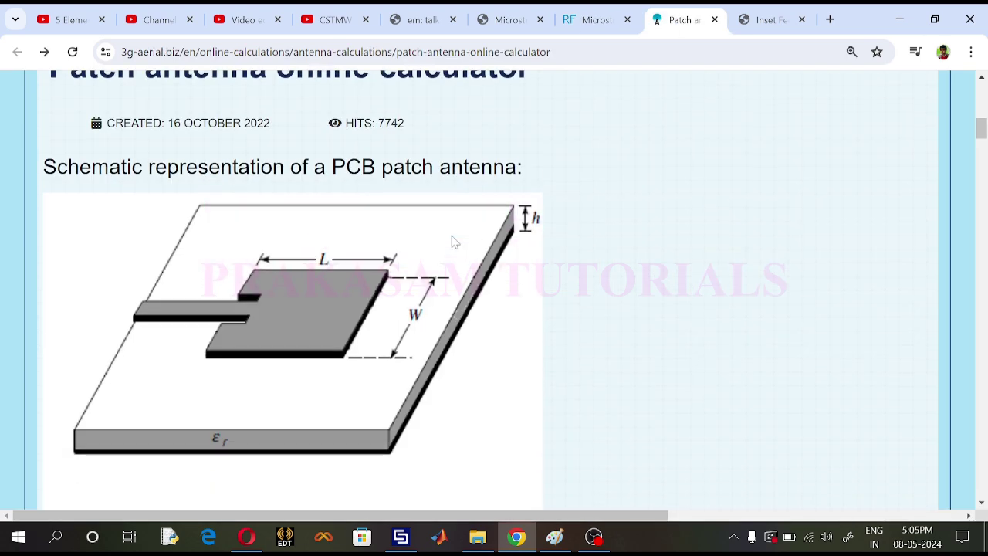
pyautogui.click(596, 20)
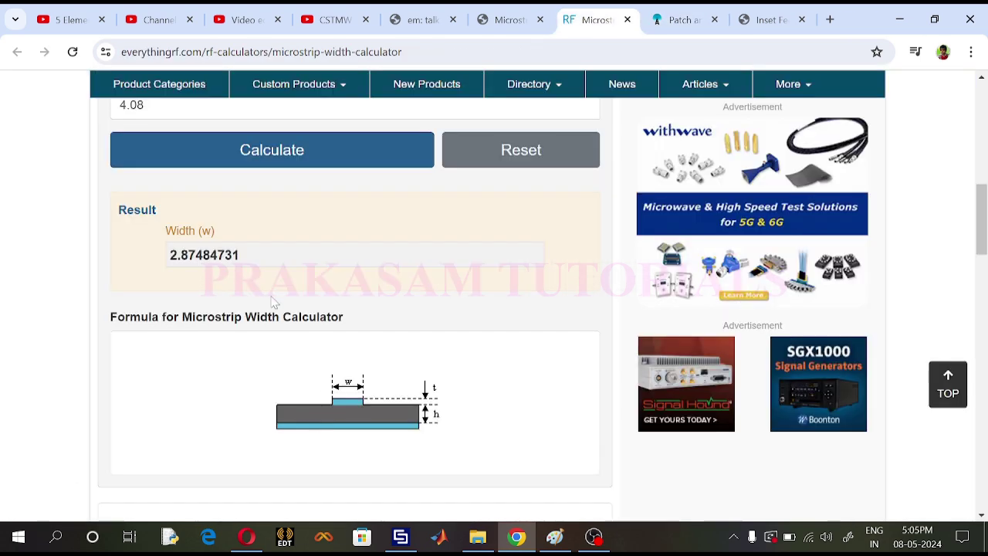
pyautogui.moveTo(252, 255); pyautogui.dragTo(167, 253)
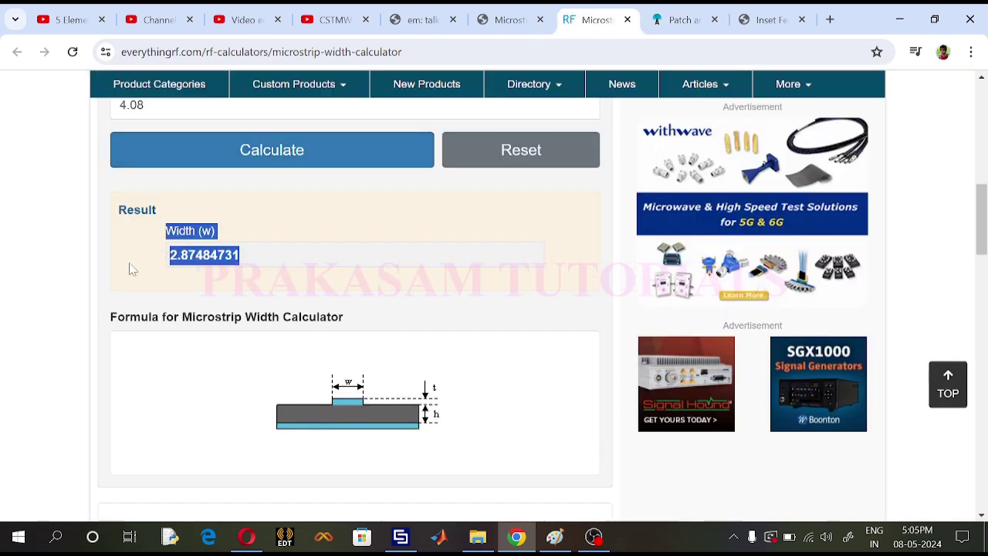
pyautogui.click(131, 270)
# - Examine the 3g-aerial patch antenna calculator's inset-feed diagram and its input data
pyautogui.click(680, 20)
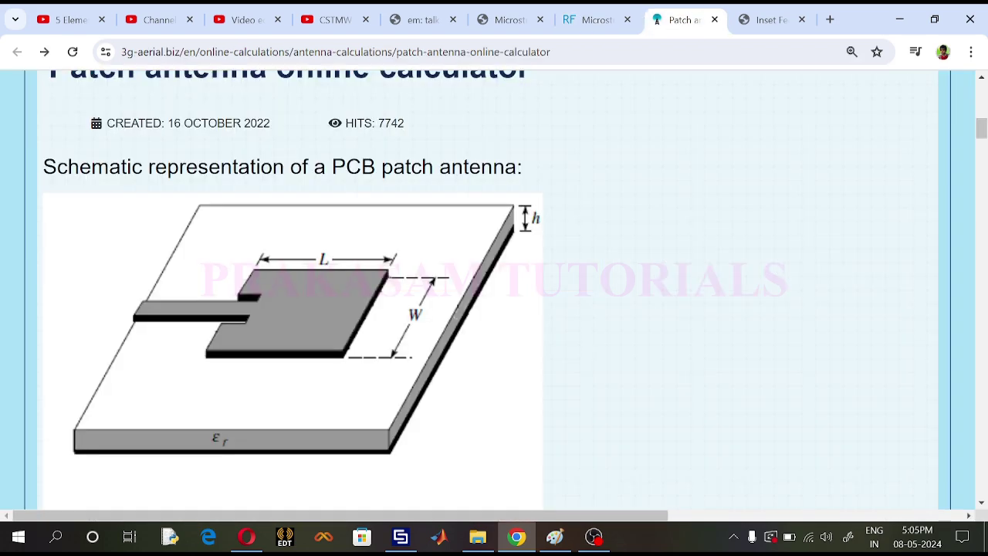
pyautogui.scroll(-5, 444, 210)
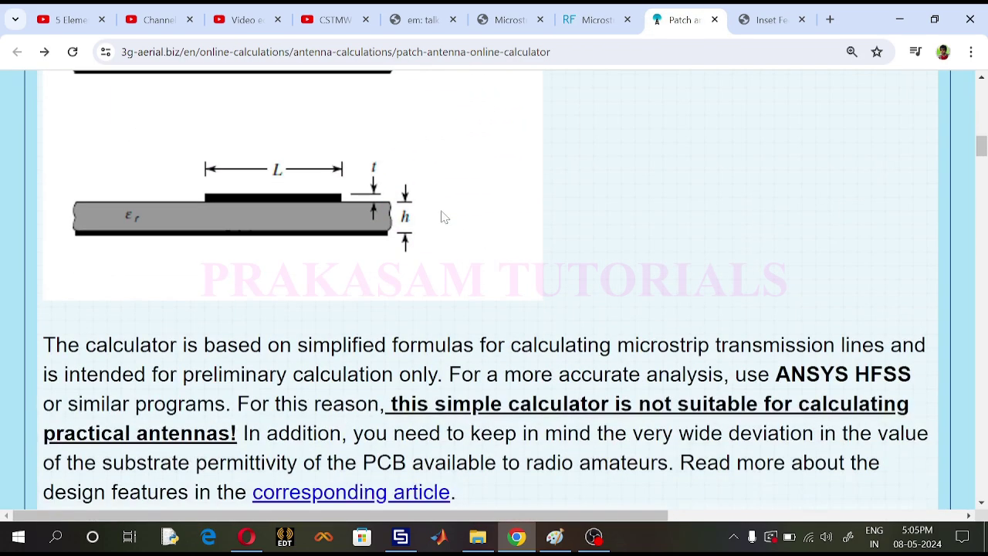
pyautogui.scroll(-4, 444, 217)
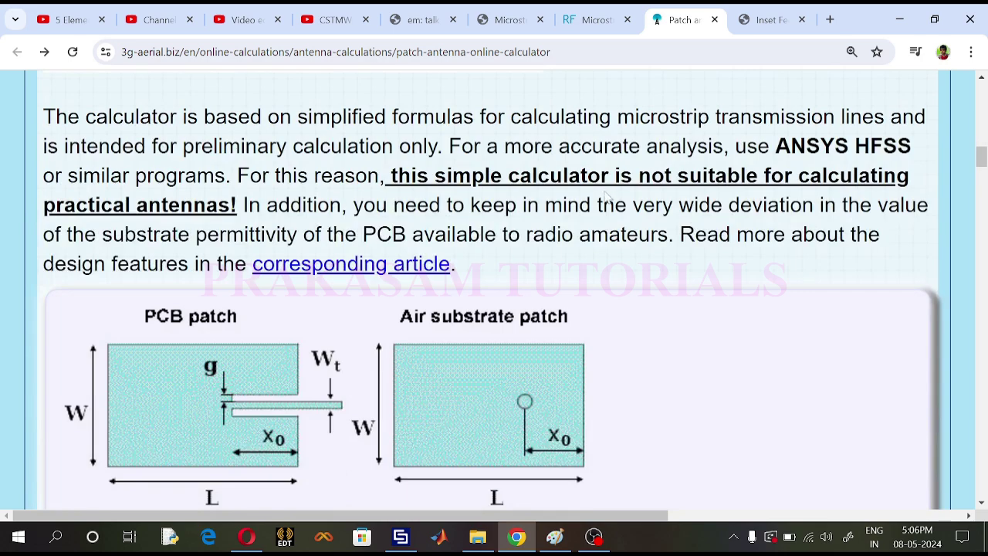
pyautogui.scroll(-1, 615, 192)
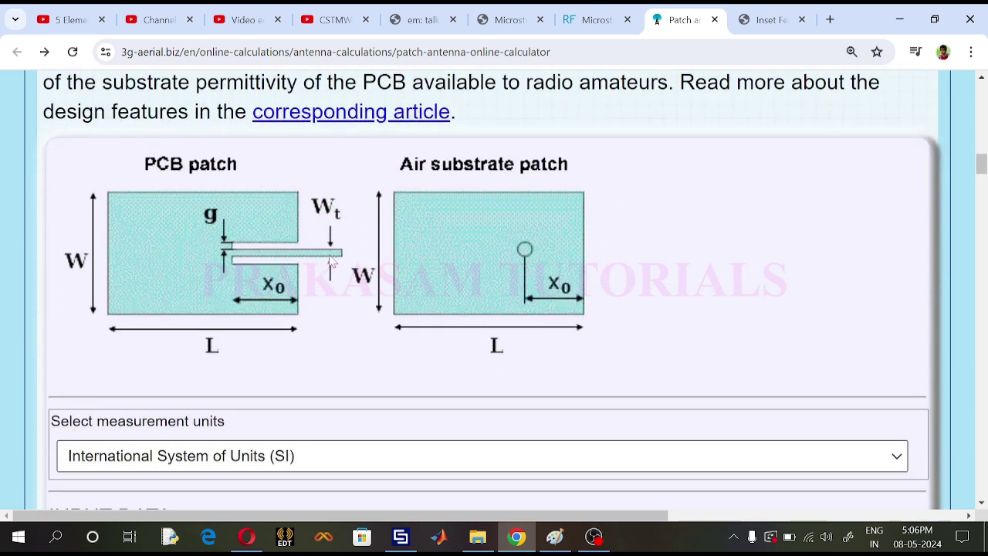
pyautogui.scroll(-2, 332, 264)
pyautogui.scroll(-4, 485, 205)
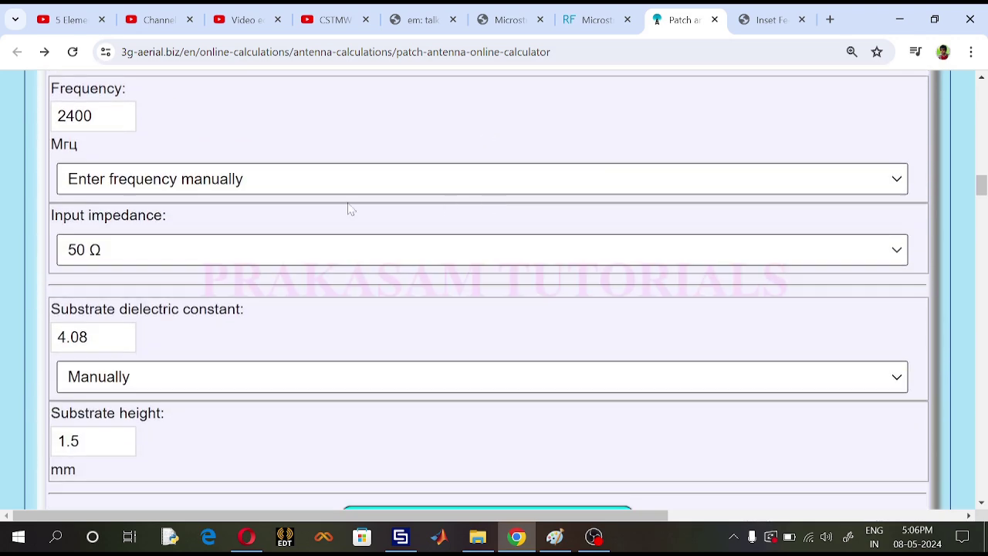
# - Calculate the patch antenna for 2400 MHz, 50 Ω input impedance, dielectric constant 4.08 and 1.5 mm substrate height
pyautogui.click(115, 118)
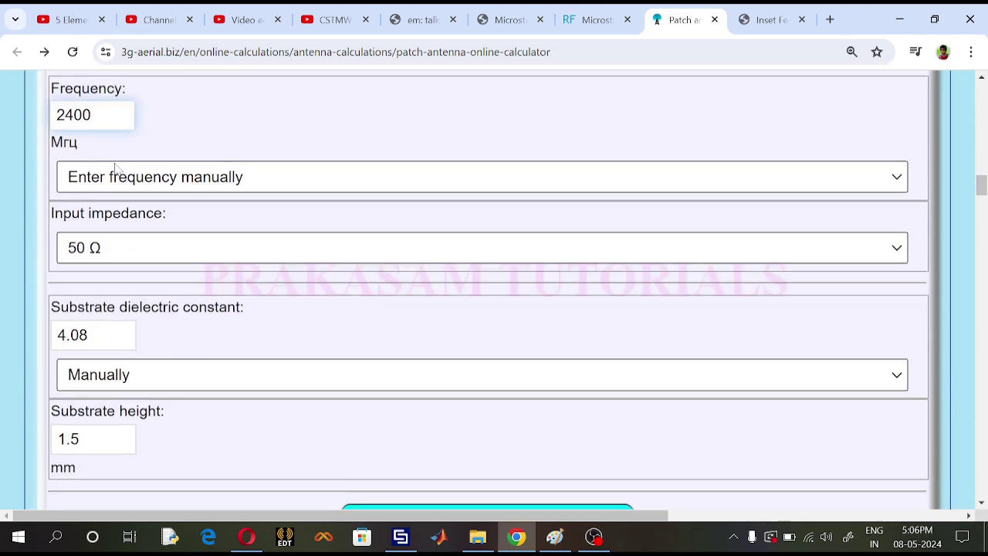
pyautogui.click(121, 251)
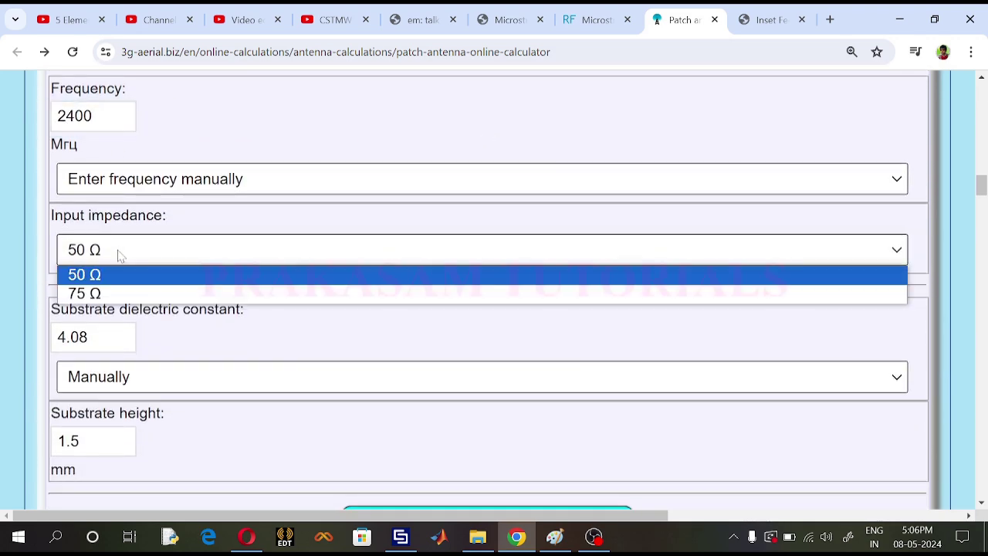
pyautogui.click(159, 245)
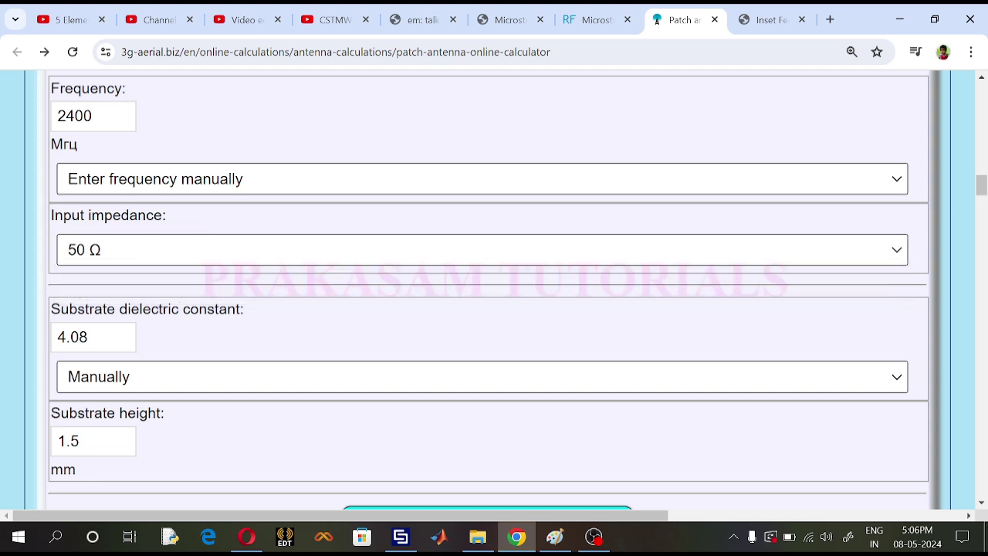
pyautogui.scroll(-2, 128, 347)
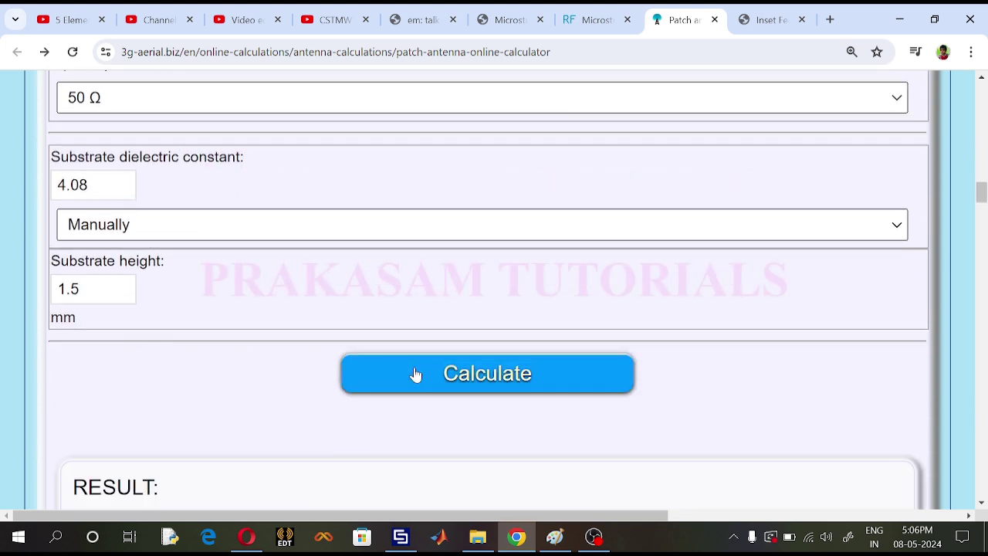
pyautogui.click(347, 366)
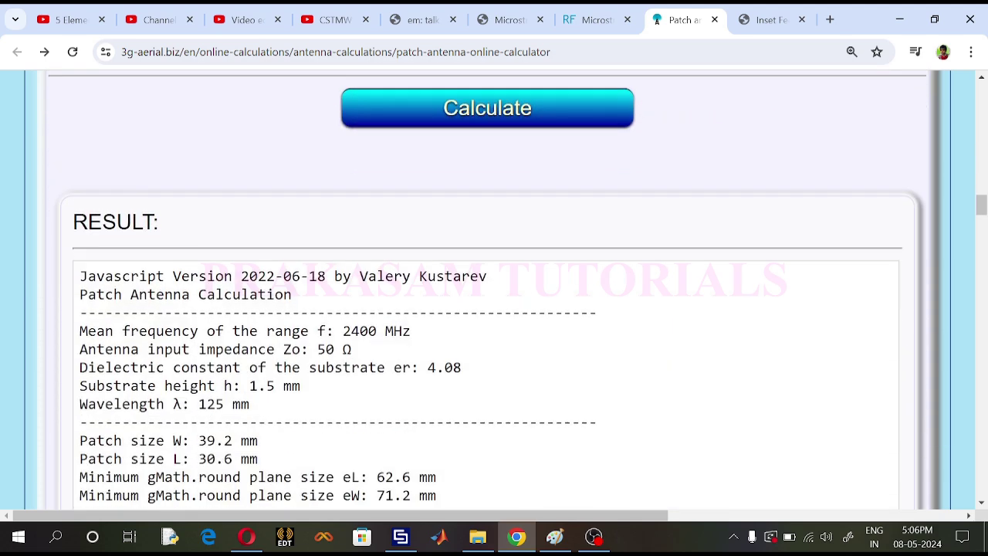
# - Review the calculated patch size W and L, and compare the microstrip feeder width with the everythingRF width result
pyautogui.scroll(-1, 494, 309)
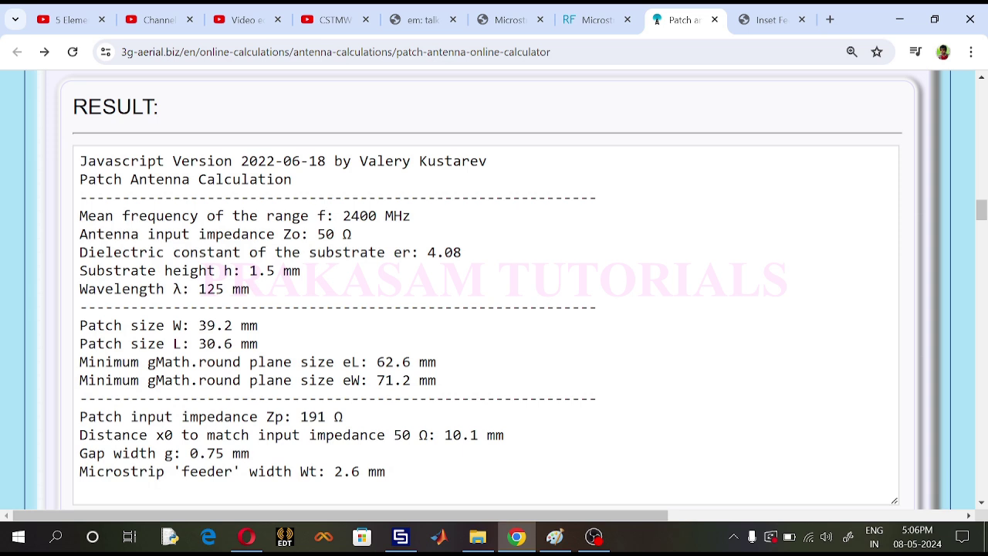
pyautogui.moveTo(258, 325); pyautogui.dragTo(87, 325)
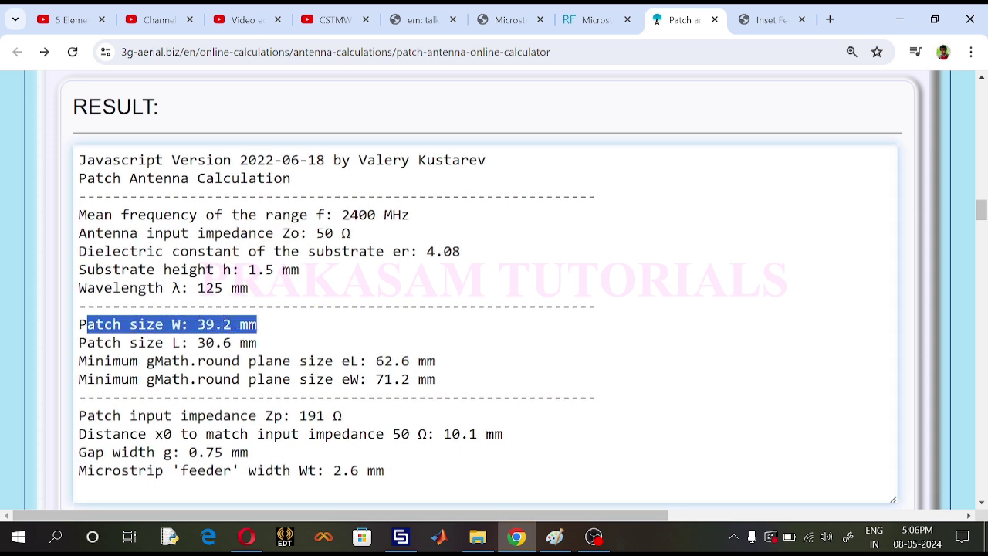
pyautogui.moveTo(258, 343); pyautogui.dragTo(72, 349)
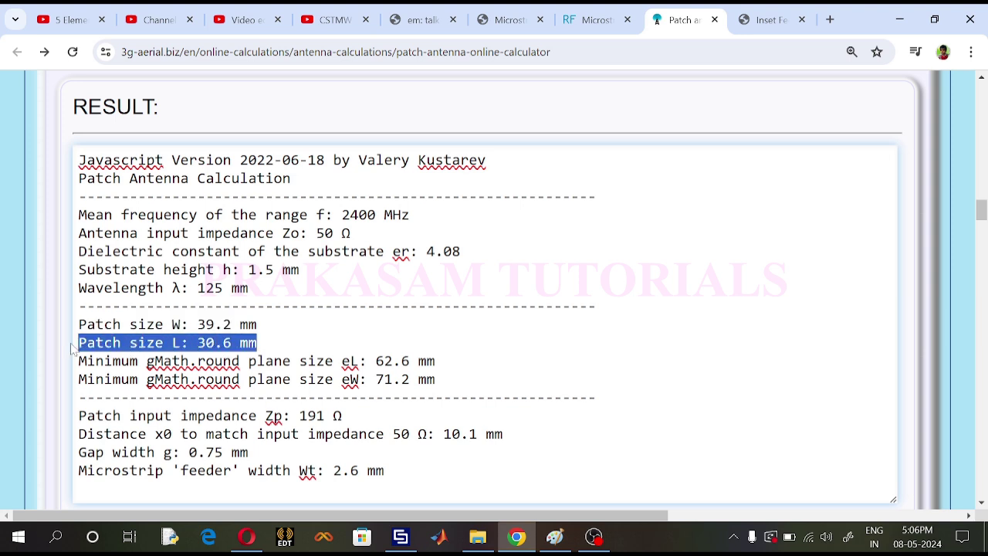
pyautogui.scroll(-1, 494, 290)
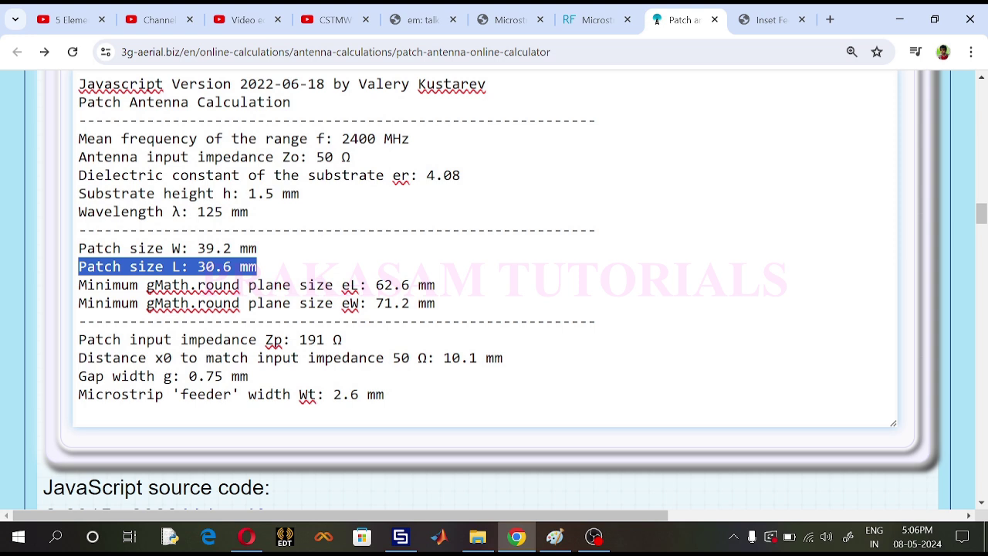
pyautogui.moveTo(333, 395); pyautogui.dragTo(359, 395)
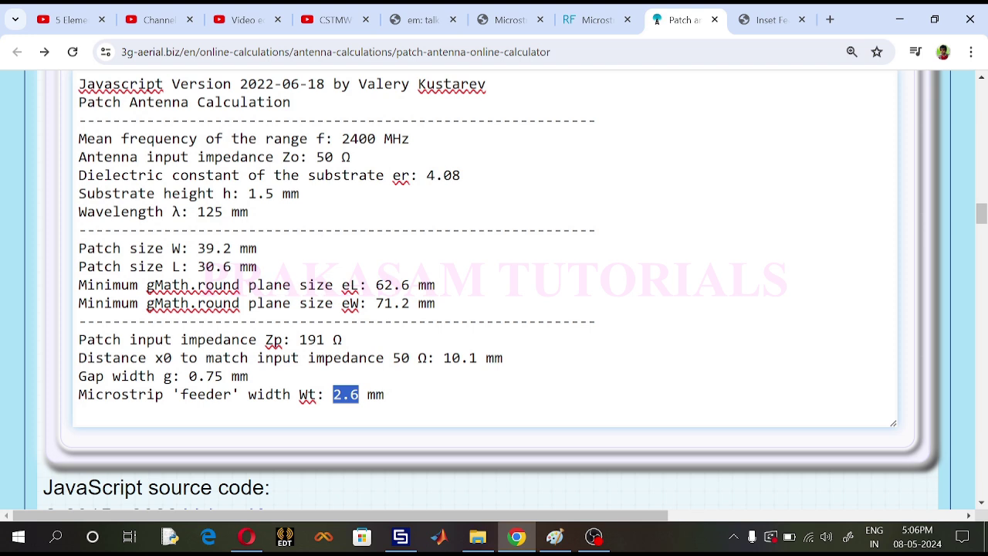
pyautogui.click(590, 19)
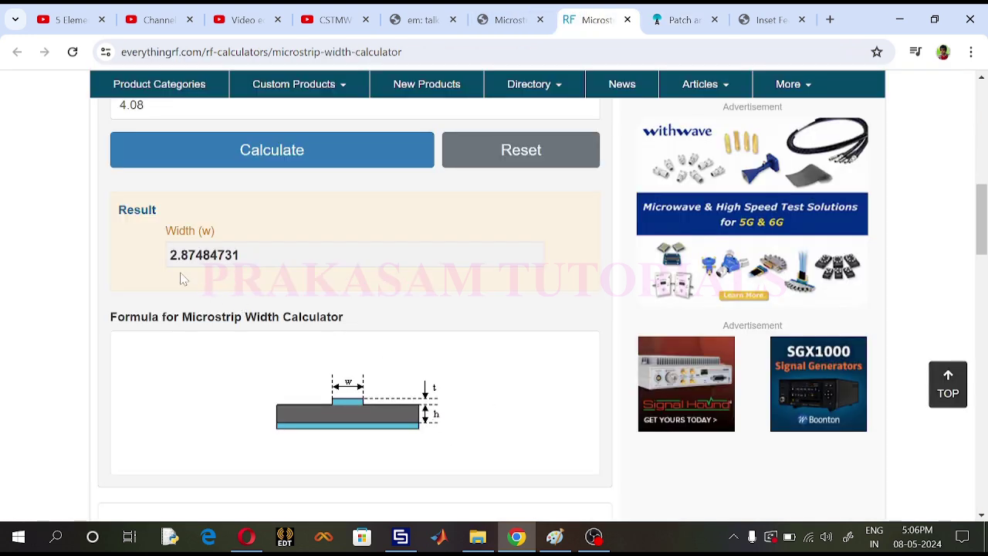
pyautogui.moveTo(170, 255); pyautogui.dragTo(196, 255)
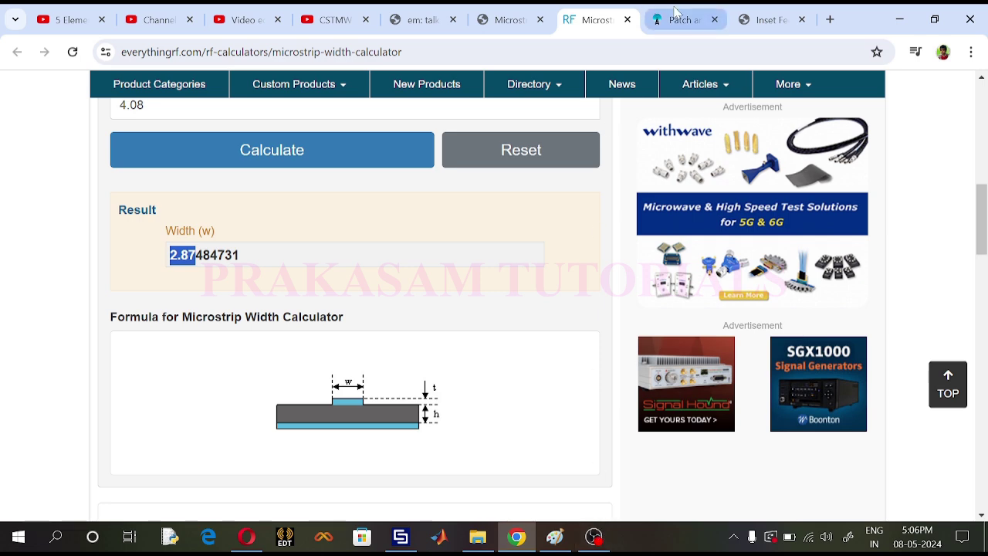
# - Return to CST Studio Suite, preview the FeedLine brick, and define the missing parameter Wf as 2.8 with the description "Feed Line Width"
pyautogui.click(401, 537)
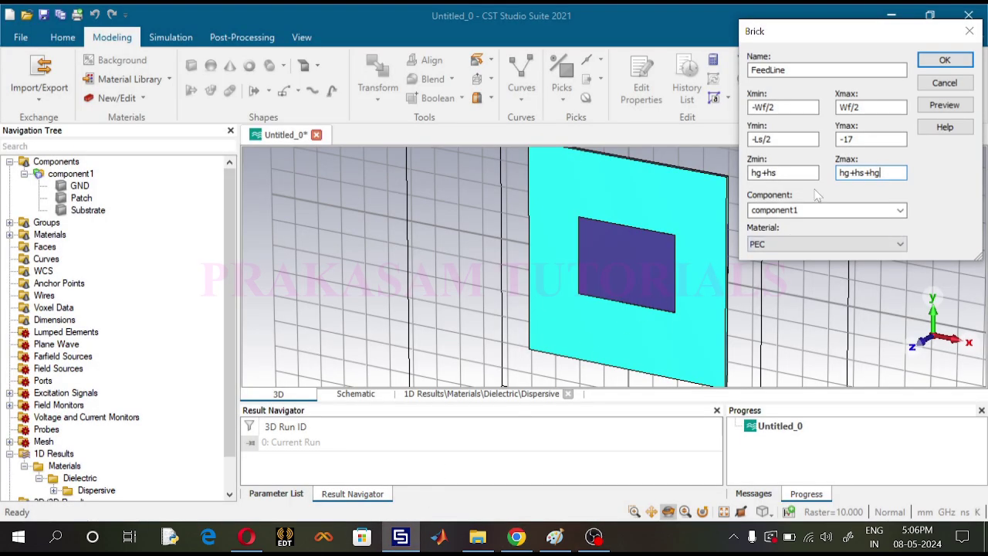
pyautogui.click(939, 106)
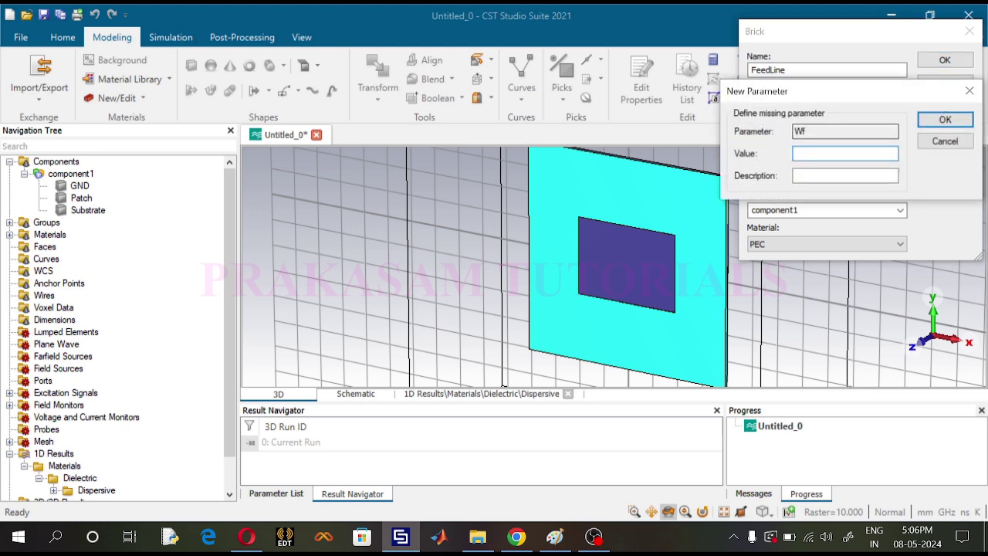
pyautogui.write('2')
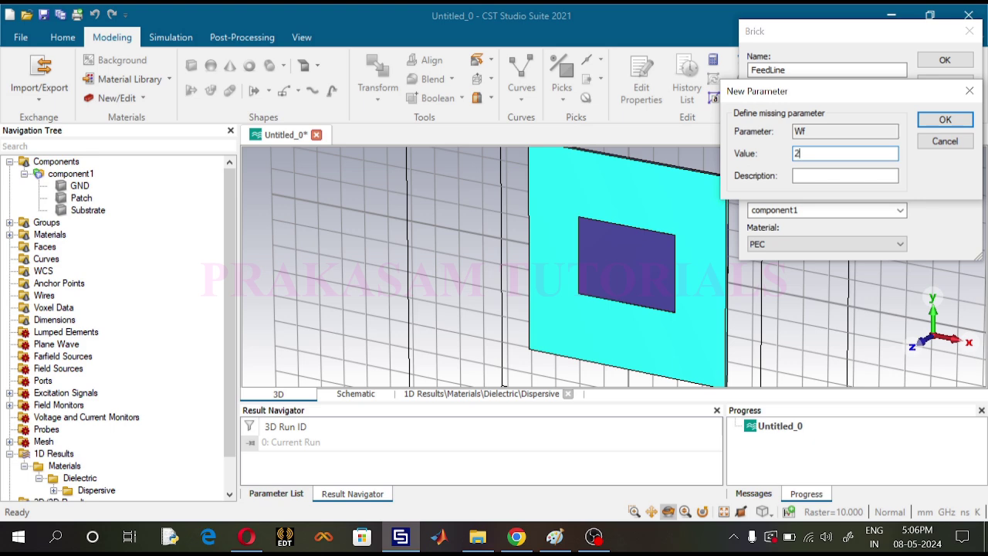
pyautogui.write('.8')
pyautogui.click(845, 176)
pyautogui.write('Feed Line ')
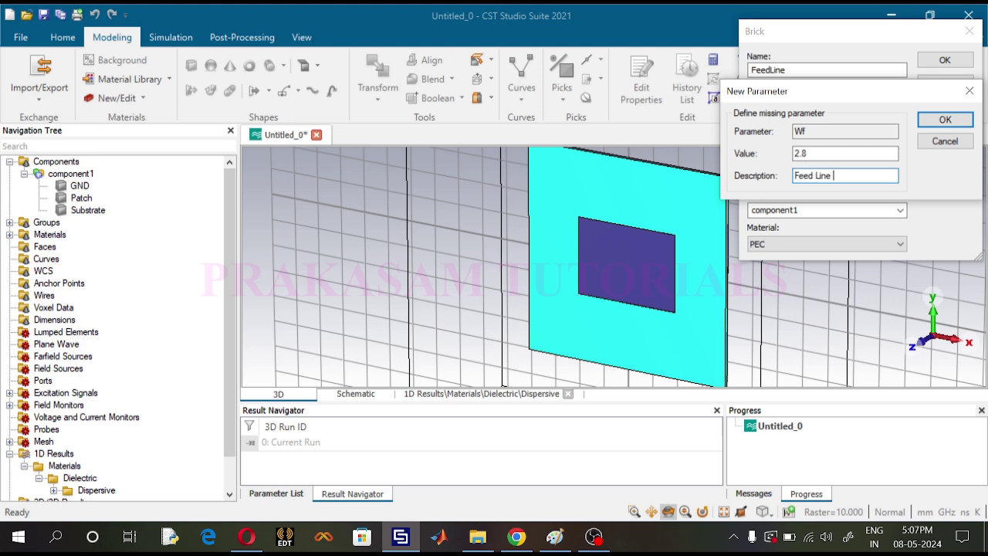
pyautogui.write('Width')
pyautogui.click(947, 122)
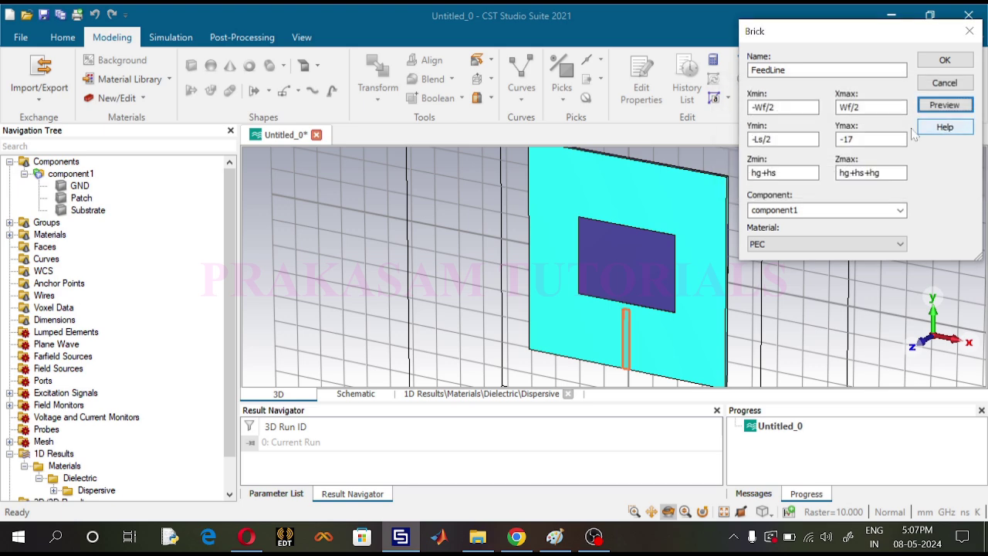
# - Set the FeedLine brick's Ymax to -18 and preview its length
pyautogui.click(783, 172)
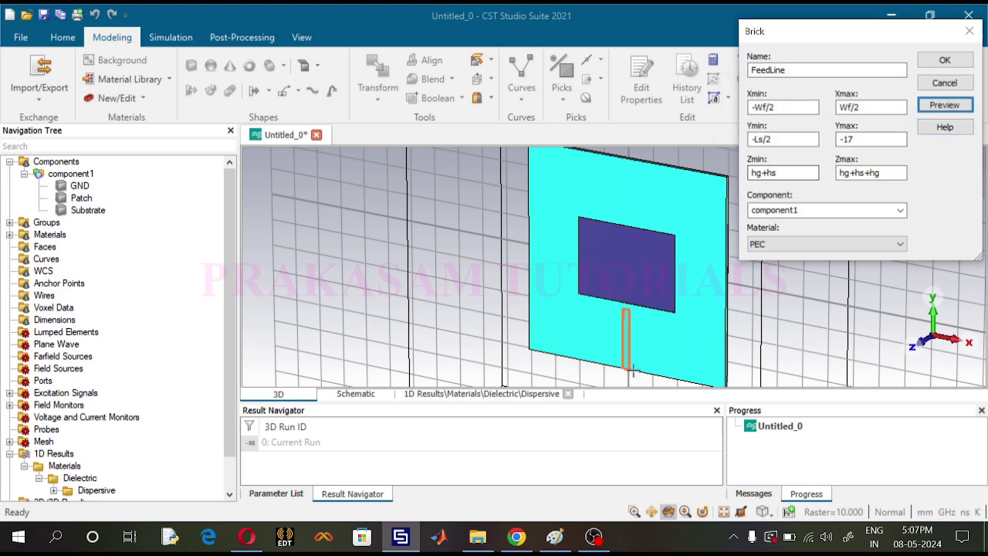
pyautogui.click(870, 139)
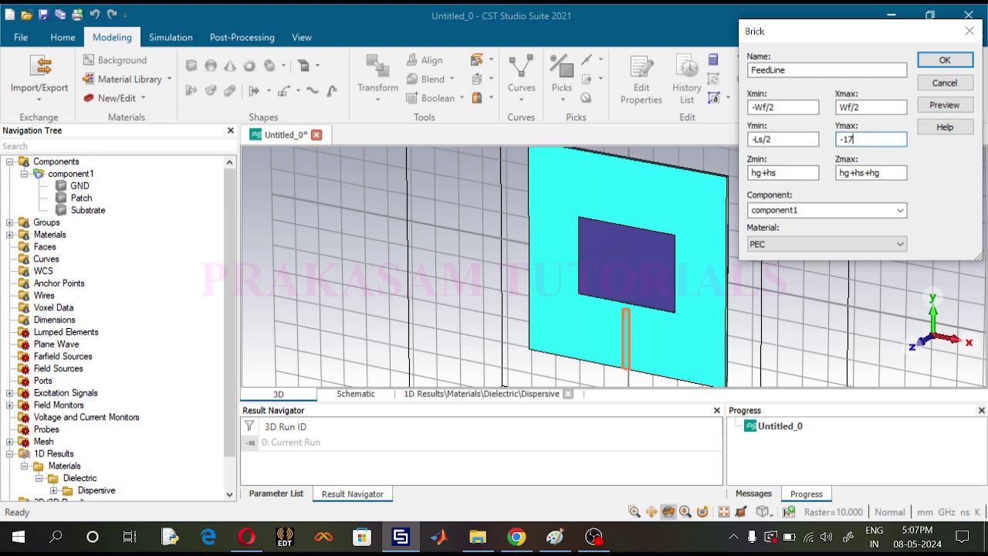
pyautogui.hotkey('shift', 'Left')
pyautogui.write('8')
pyautogui.click(945, 105)
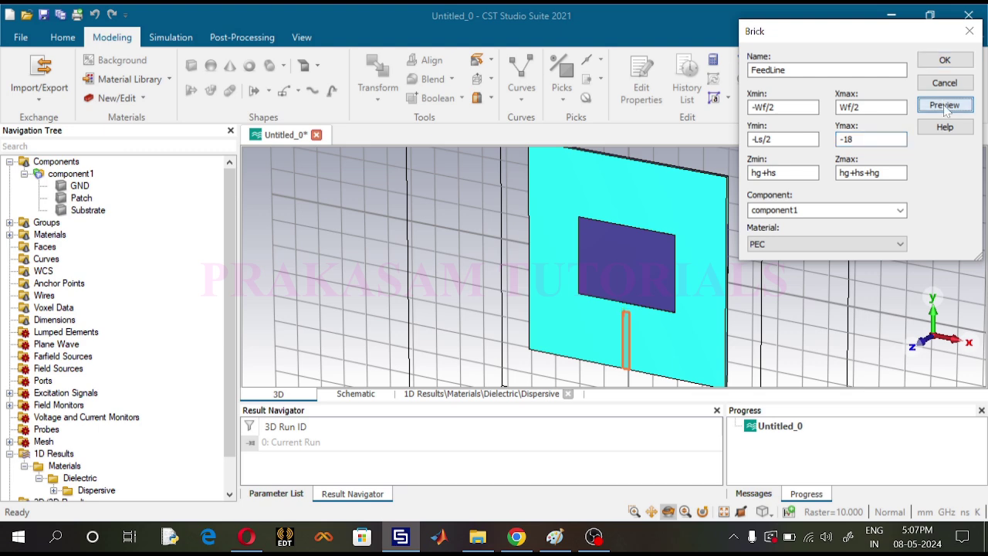
# - Change the FeedLine brick's Ymax to -18/2 and preview how far it reaches into the patch
pyautogui.click(872, 139)
pyautogui.hotkey('shift', 'Left')
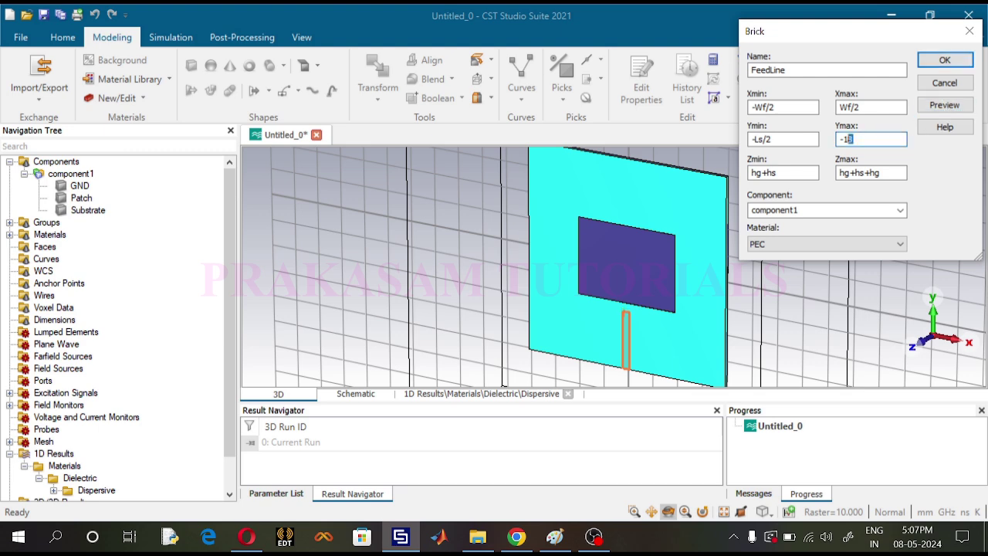
pyautogui.press('Right')
pyautogui.write('/2')
pyautogui.click(933, 108)
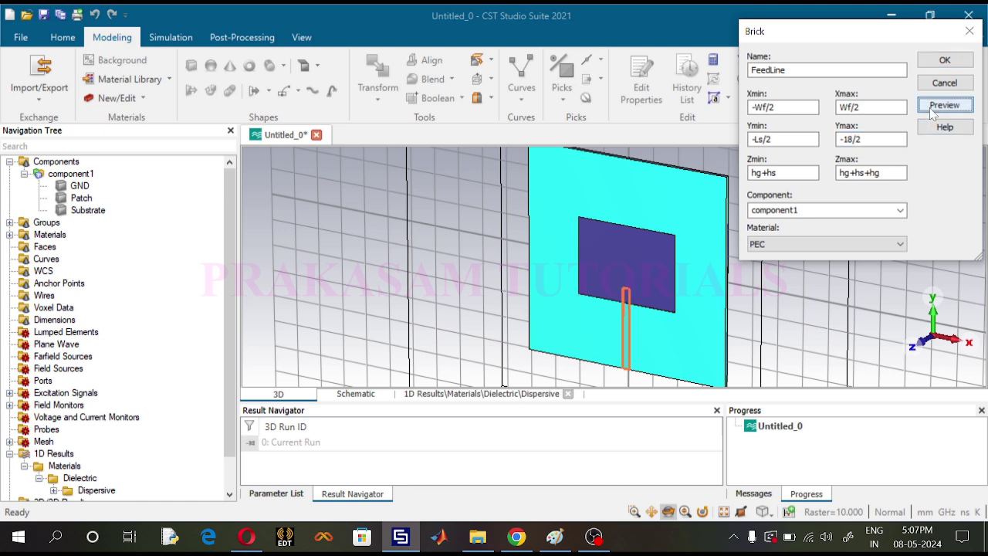
# - Change the FeedLine brick's Ymax to -17/2 and preview it again
pyautogui.click(847, 139)
pyautogui.moveTo(846, 139); pyautogui.dragTo(850, 139)
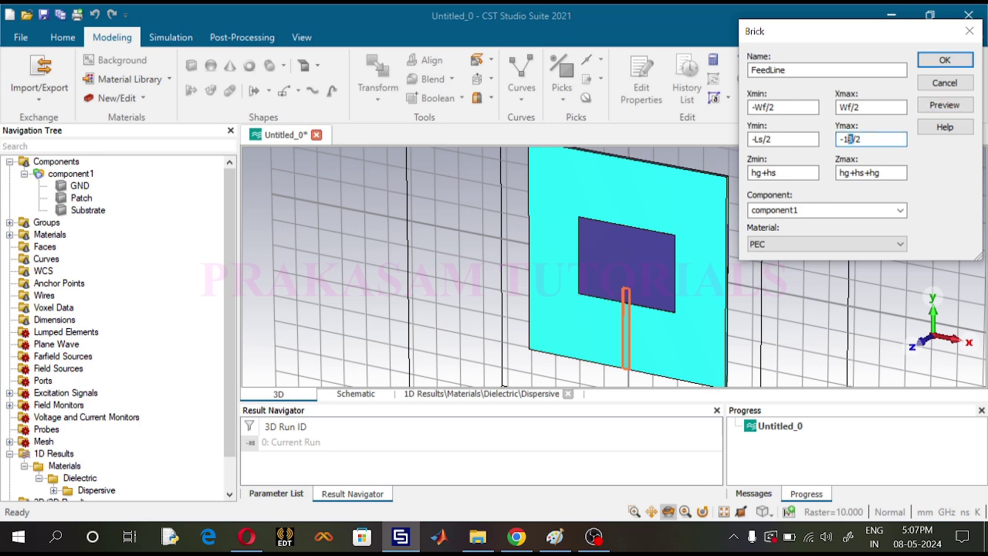
pyautogui.write('7')
pyautogui.click(945, 109)
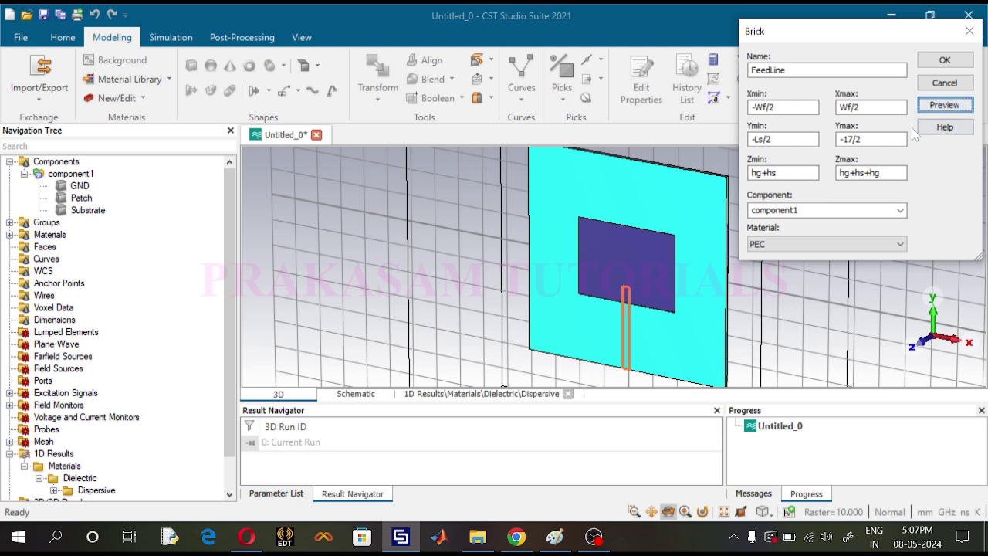
pyautogui.click(861, 139)
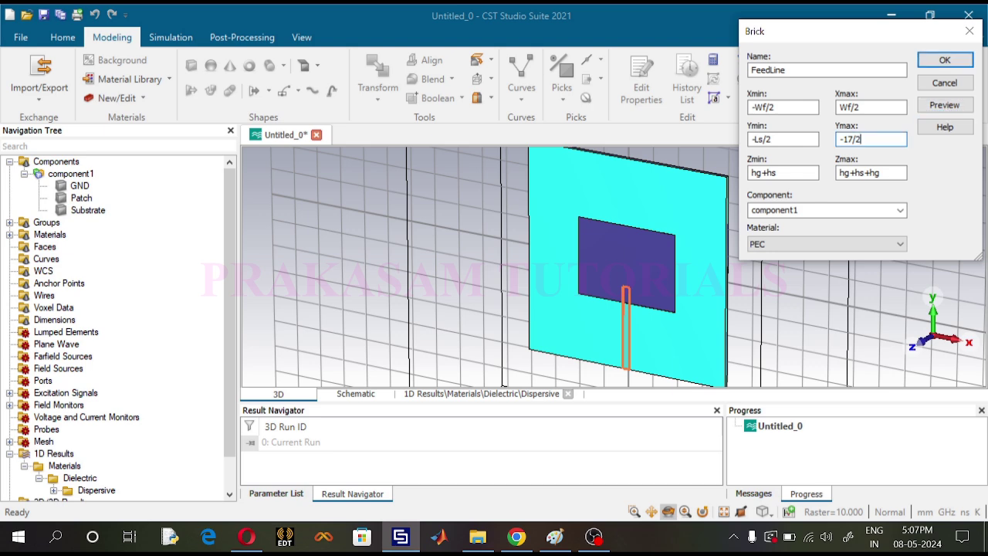
# - Check the microstrip length on the emtalk calculator, set the brick's Ymax in CST Studio Suite to -17.6/2, and create FeedLine
pyautogui.click(517, 537)
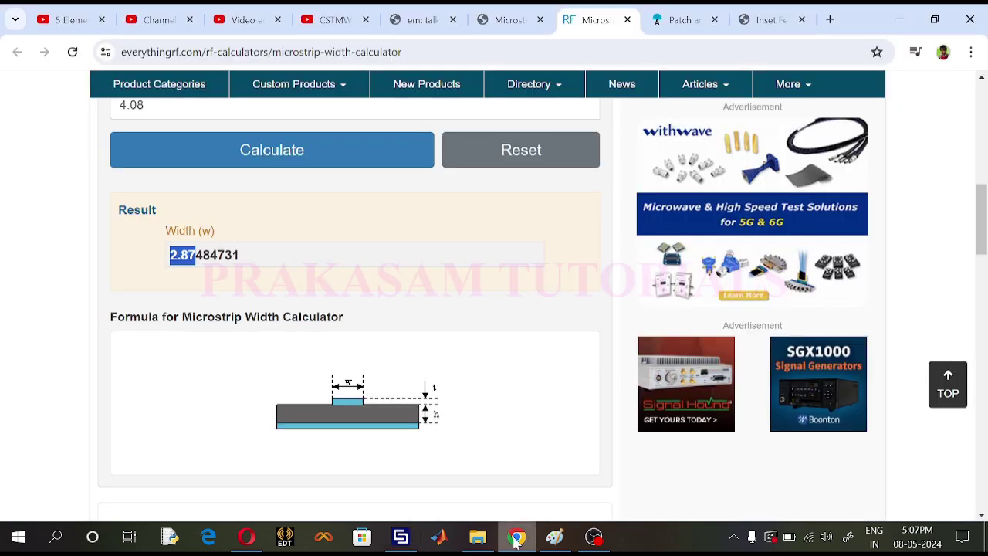
pyautogui.click(530, 21)
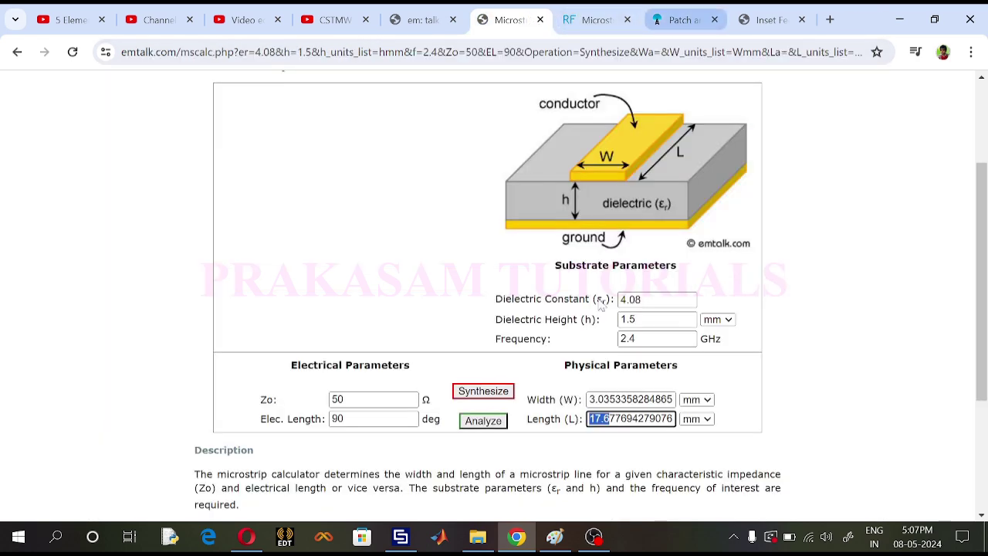
pyautogui.click(401, 536)
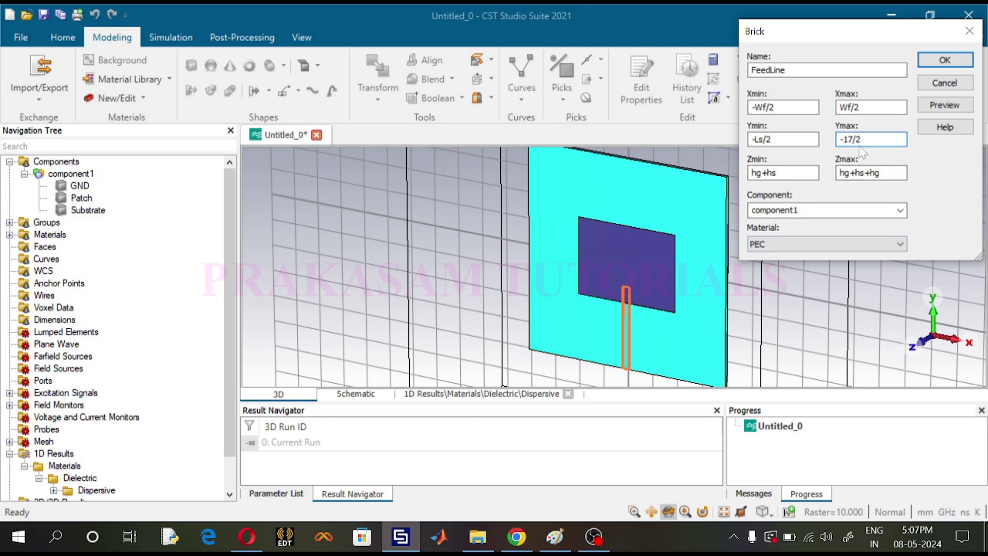
pyautogui.click(854, 140)
pyautogui.write('.6')
pyautogui.click(930, 108)
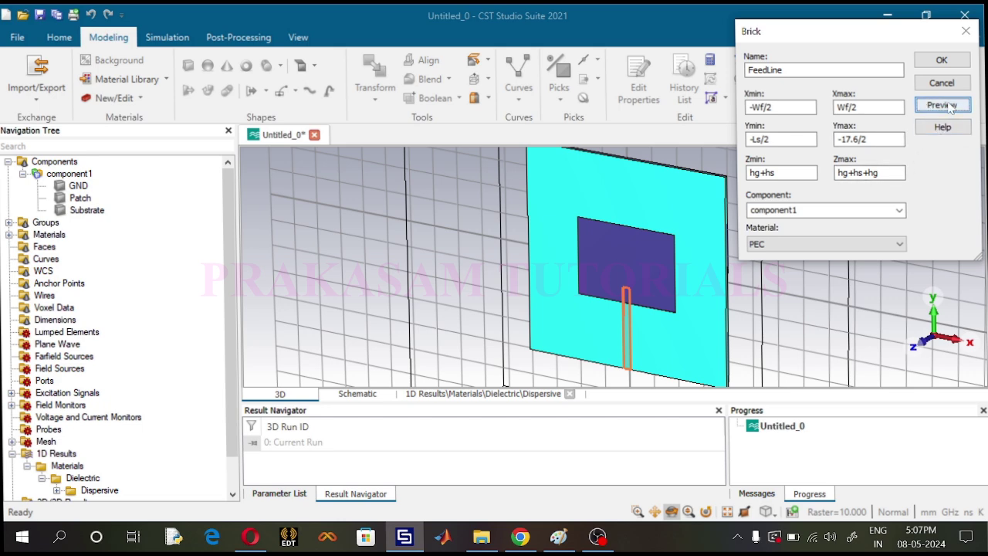
pyautogui.click(942, 62)
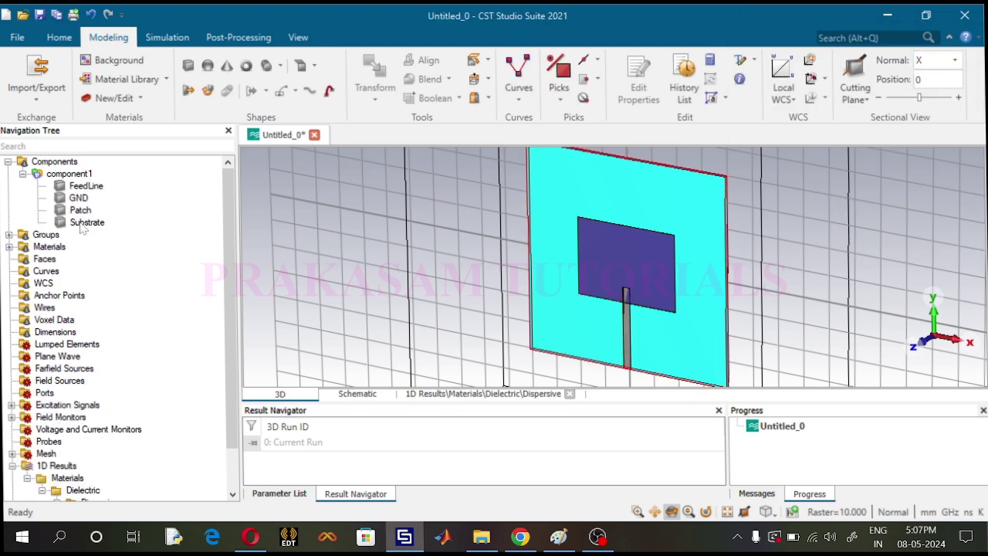
pyautogui.click(84, 188)
pyautogui.doubleClick(85, 187)
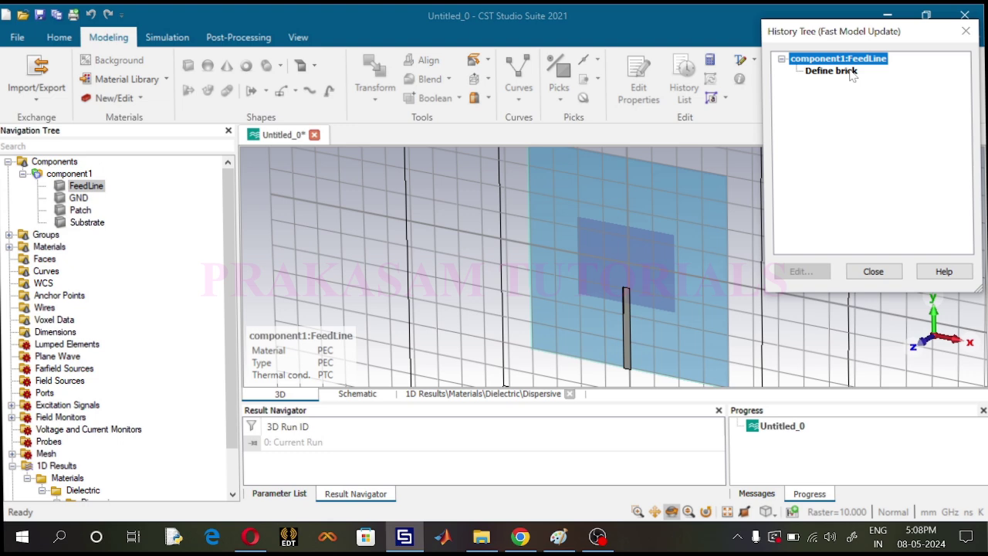
pyautogui.click(873, 271)
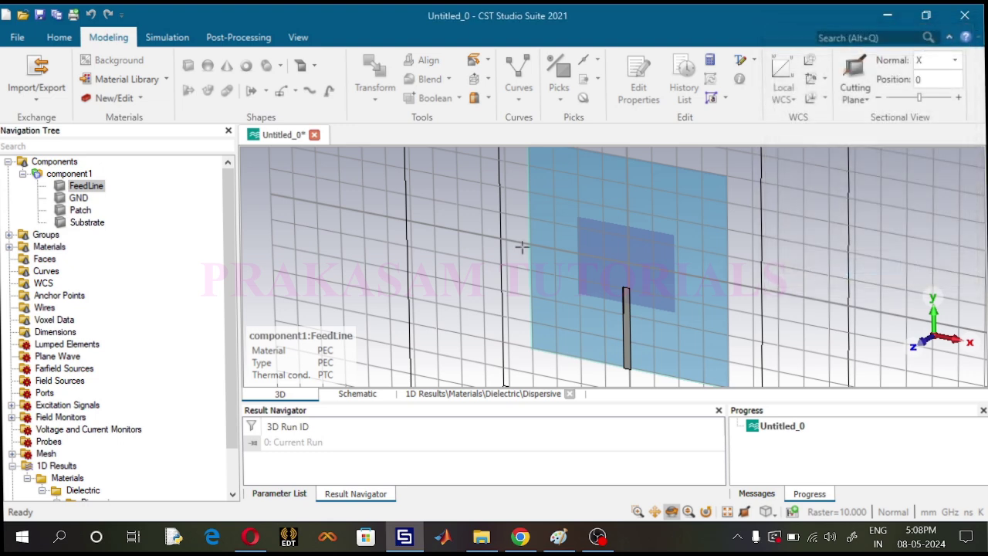
# - Override the FeedLine material color with blue, keeping PEC as its material
pyautogui.rightClick(85, 188)
pyautogui.click(121, 261)
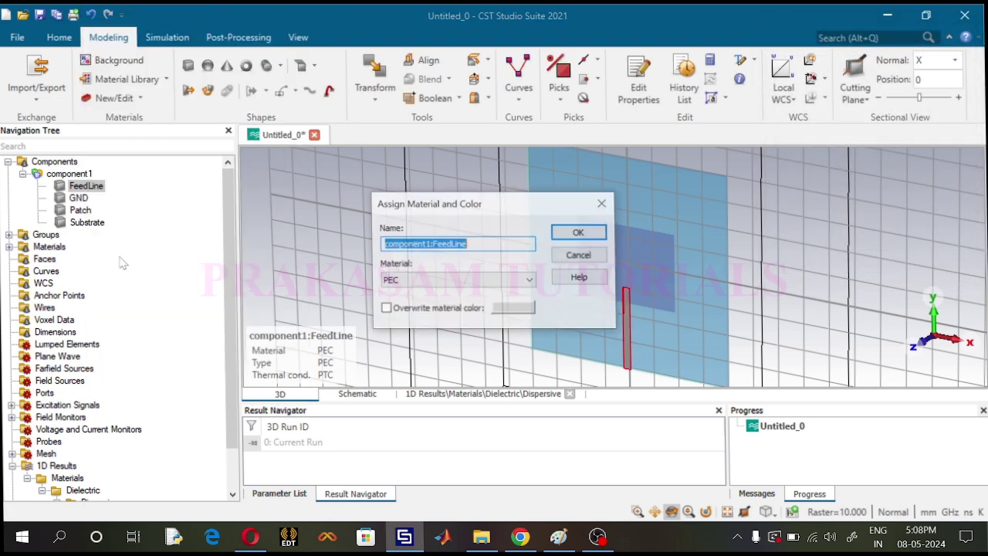
pyautogui.click(532, 309)
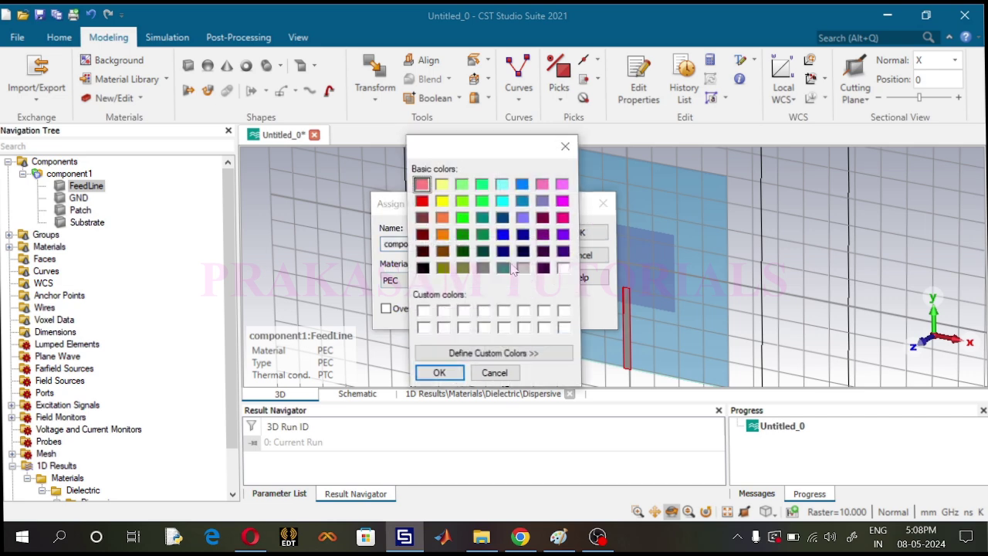
pyautogui.click(503, 234)
pyautogui.click(440, 372)
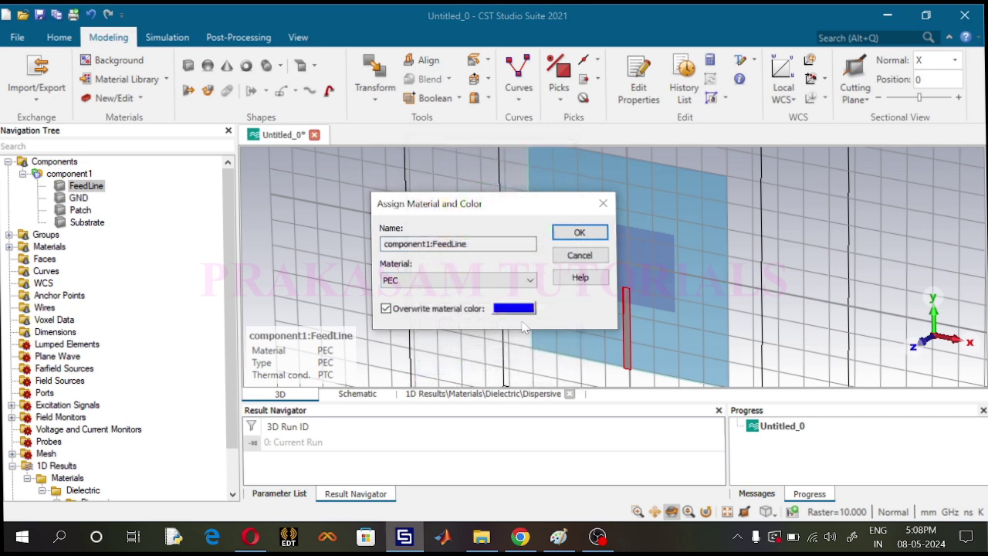
pyautogui.click(578, 232)
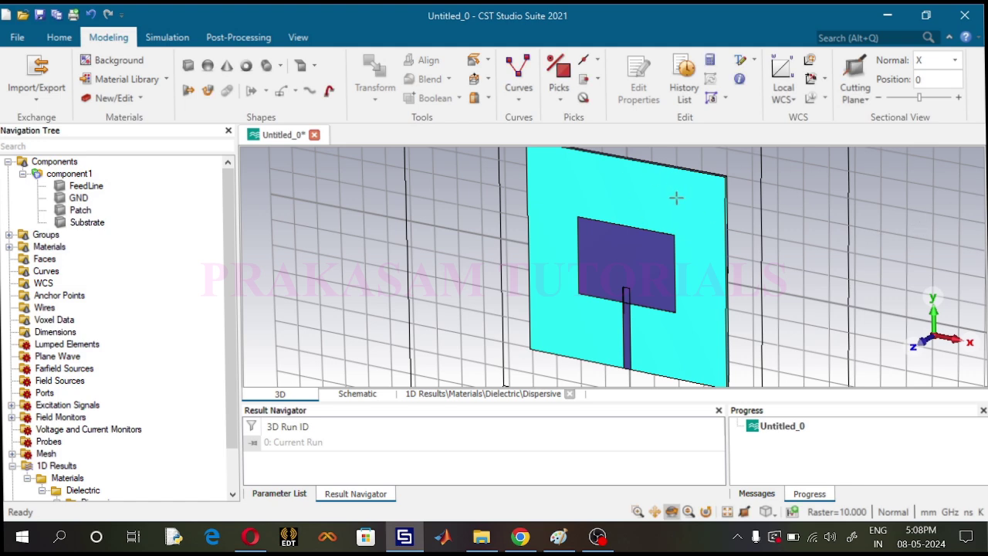
# - Unite FeedLine with Patch using the Boolean Add operation
pyautogui.click(81, 210)
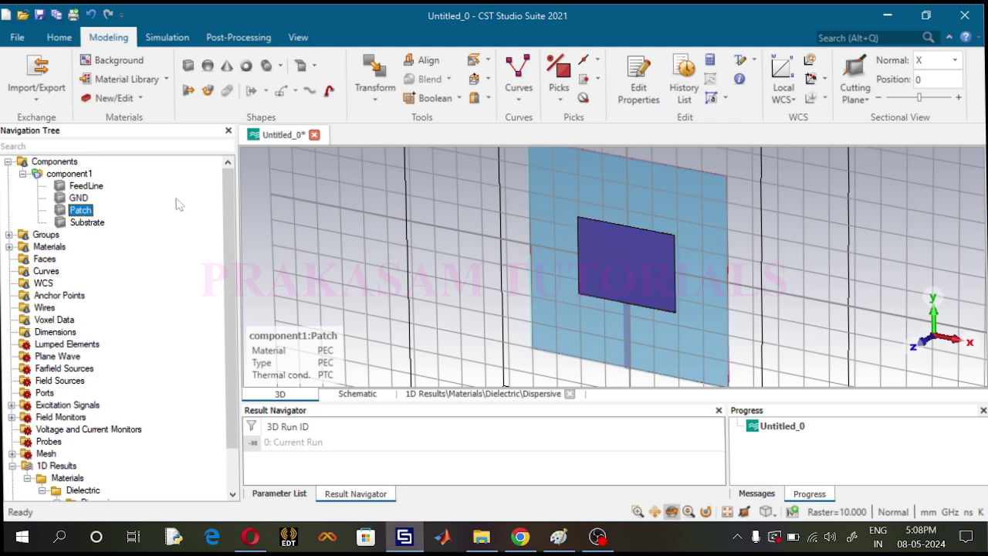
pyautogui.click(459, 98)
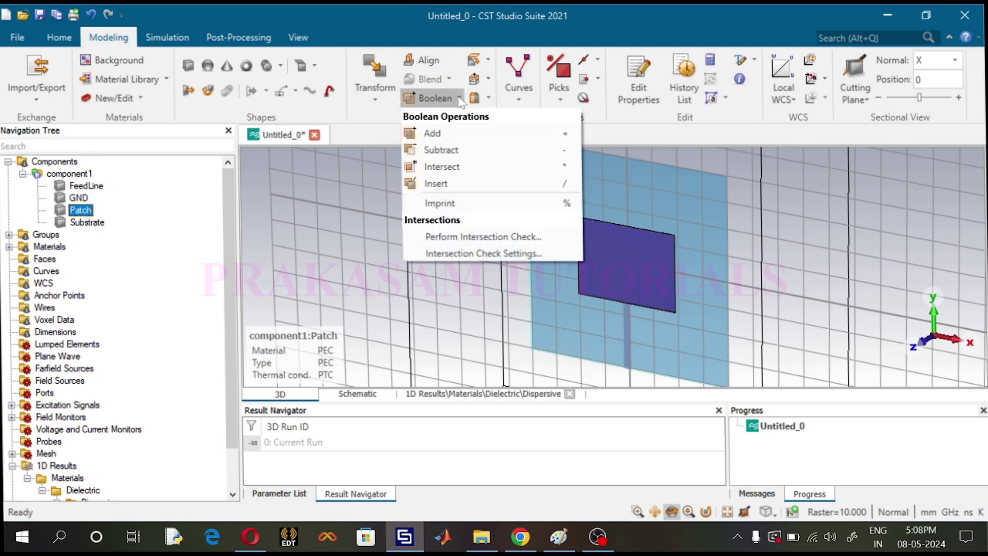
pyautogui.click(420, 132)
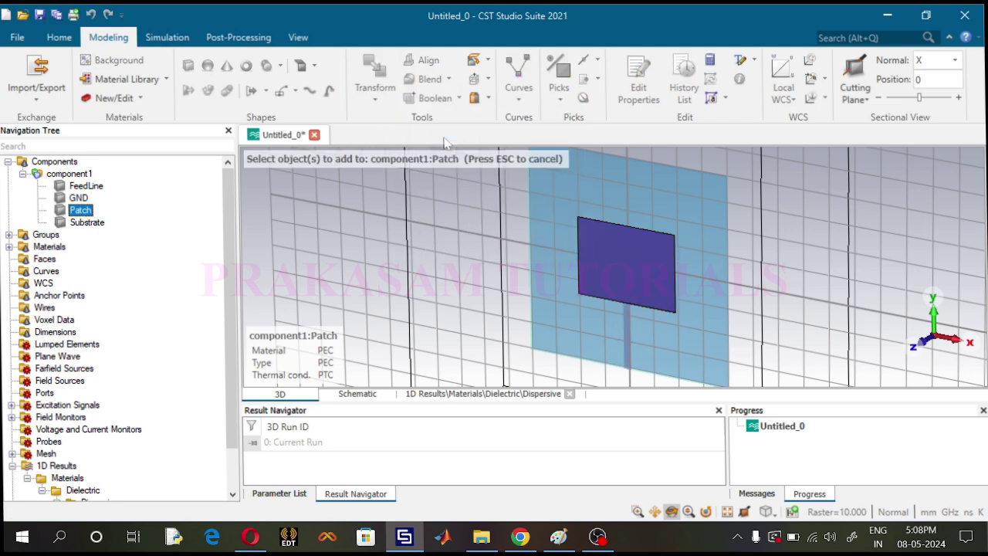
pyautogui.click(88, 188)
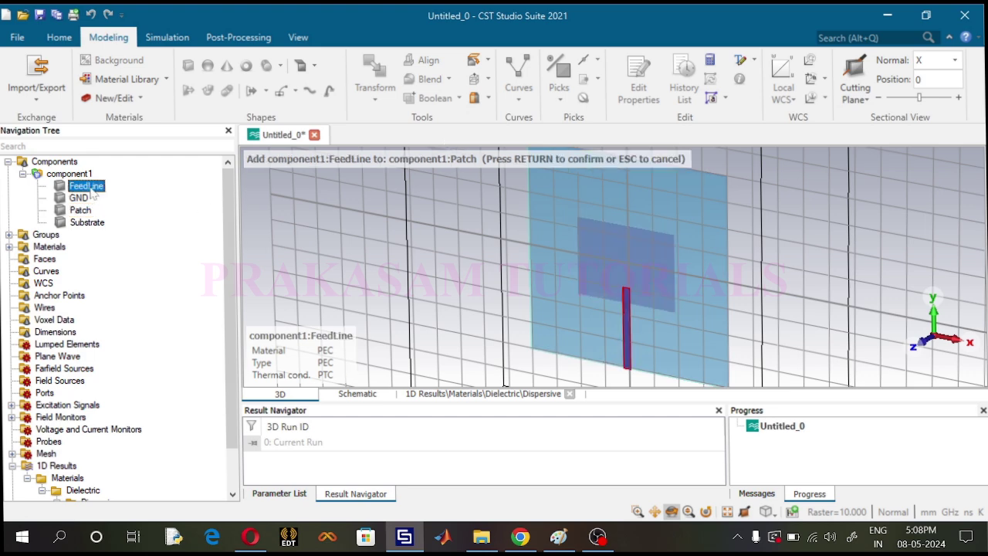
pyautogui.press('Return')
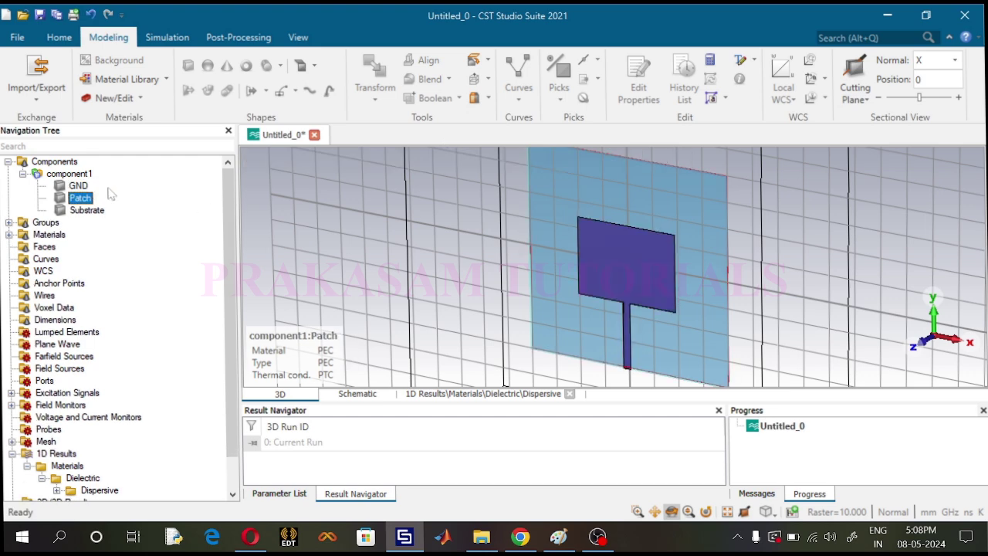
# - Switch to the browser and examine the PCB patch diagram with its inset gap g and depth x0 on the 3g-aerial calculator page
pyautogui.scroll(2, 604, 303)
pyautogui.scroll(-3, 605, 302)
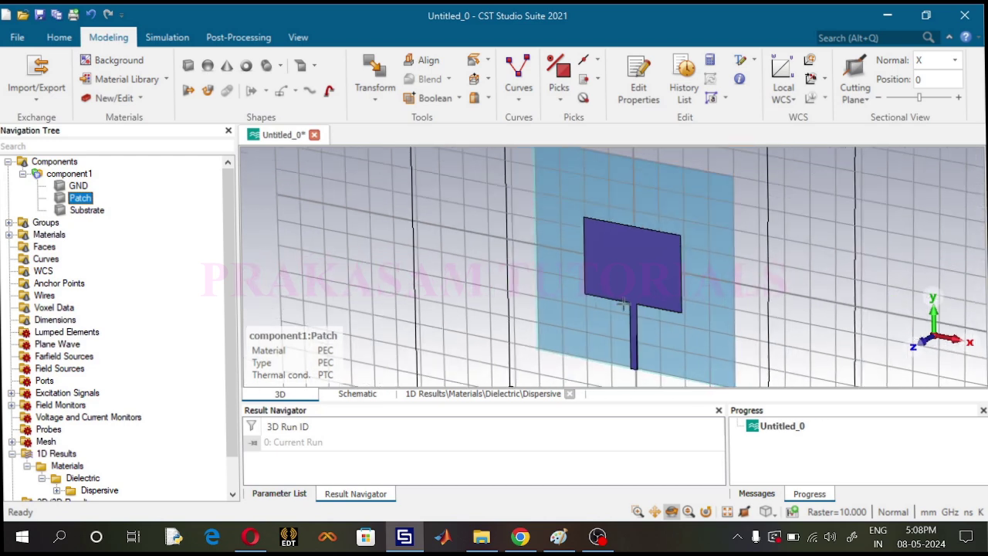
pyautogui.scroll(4, 620, 329)
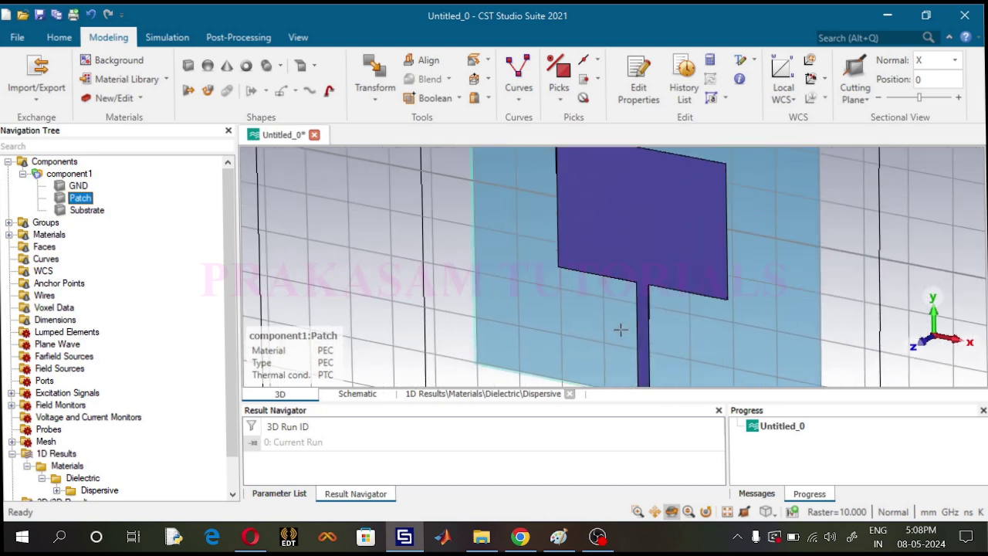
pyautogui.scroll(-2, 620, 330)
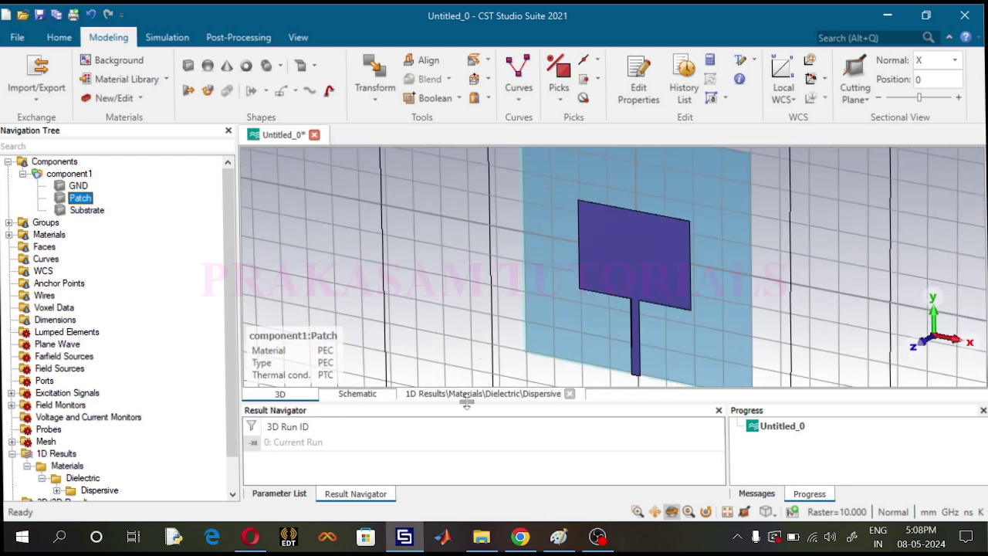
pyautogui.click(520, 536)
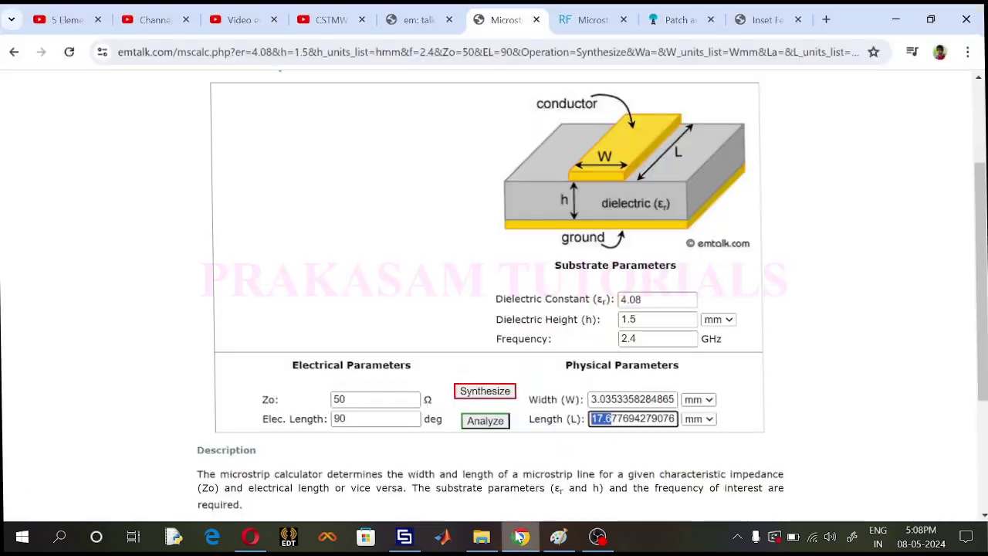
pyautogui.click(419, 19)
pyautogui.click(588, 19)
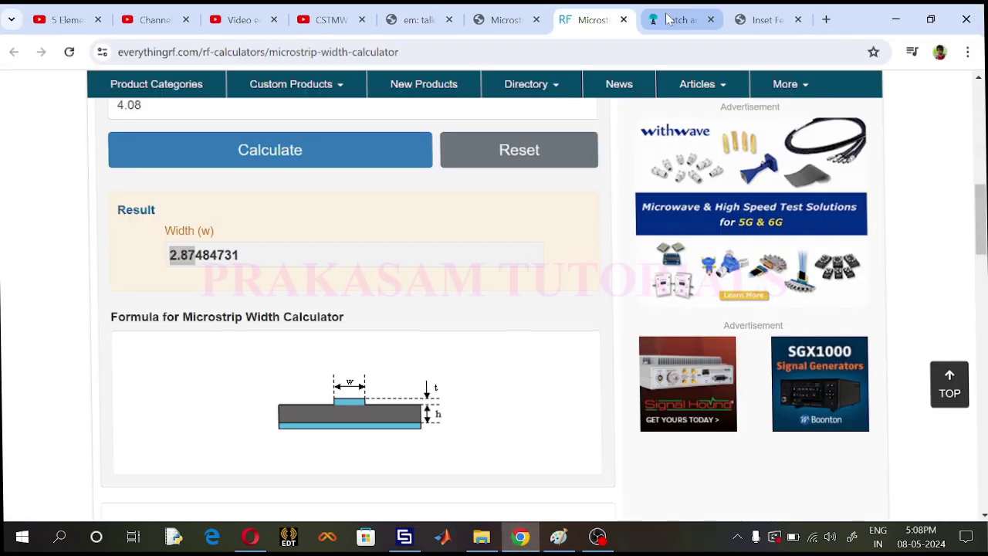
pyautogui.click(669, 19)
pyautogui.scroll(15, 505, 281)
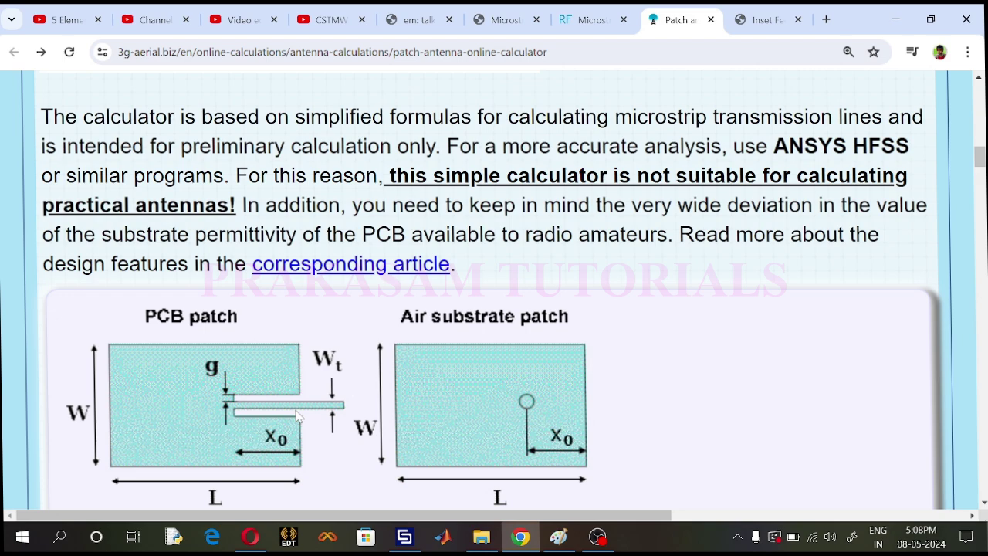
# - Check the gap width g and the impedance-matching distance x0 in the patch calculator's results
pyautogui.scroll(-1, 297, 414)
pyautogui.scroll(-8, 324, 378)
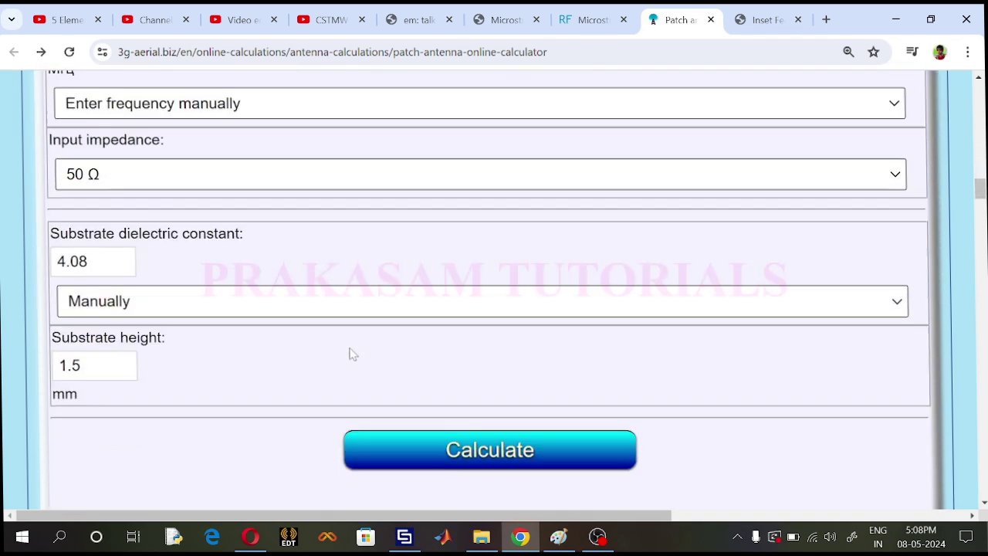
pyautogui.scroll(-8, 351, 354)
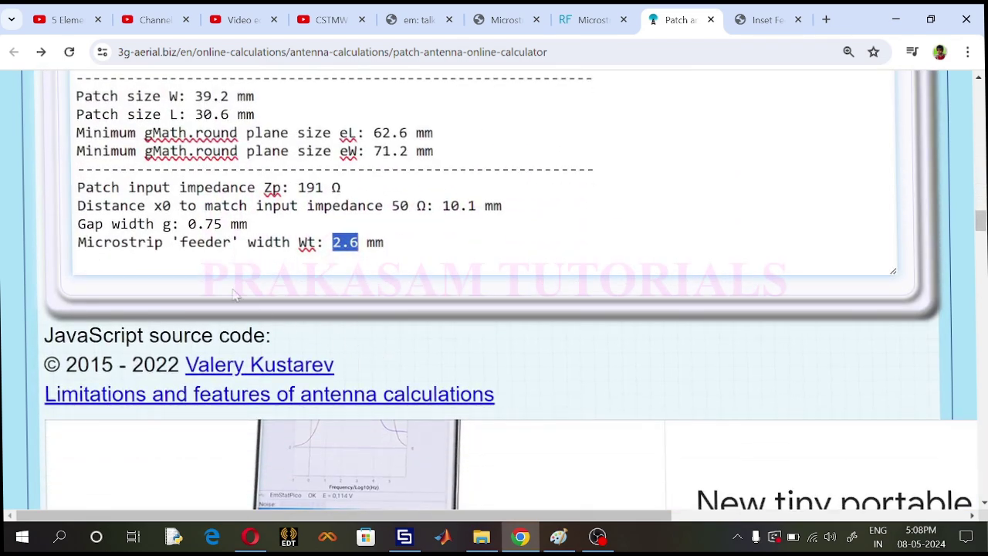
pyautogui.moveTo(179, 224); pyautogui.dragTo(247, 223)
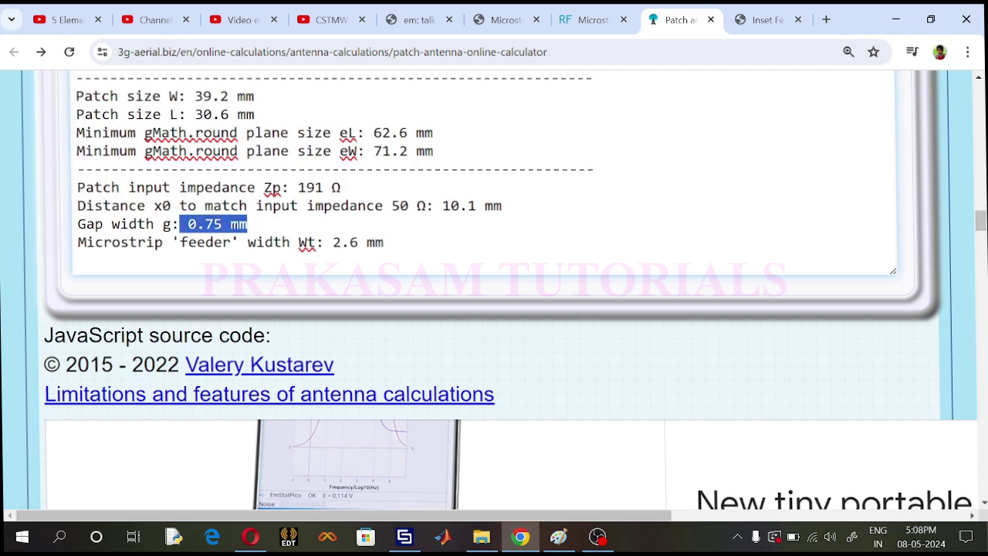
pyautogui.moveTo(502, 206); pyautogui.dragTo(443, 205)
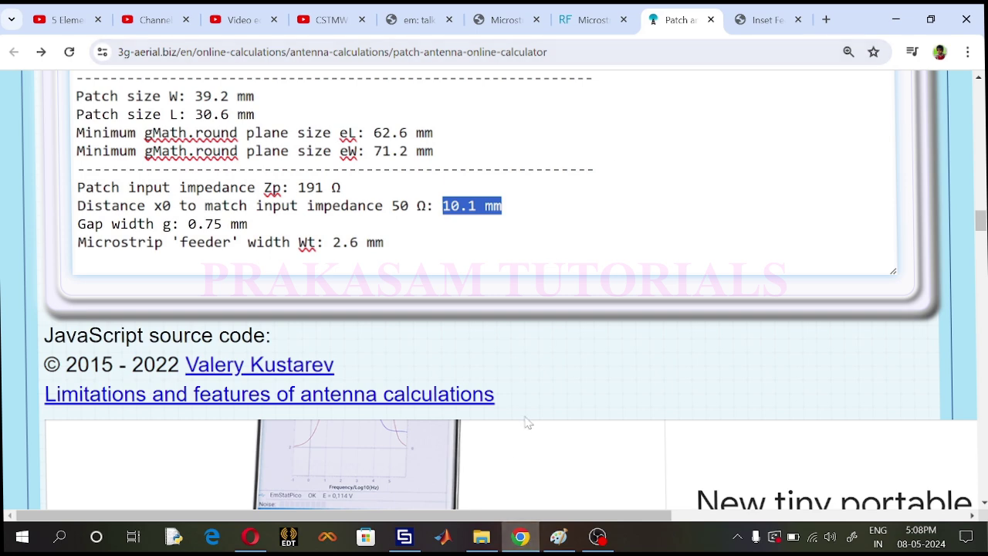
pyautogui.moveTo(525, 545)
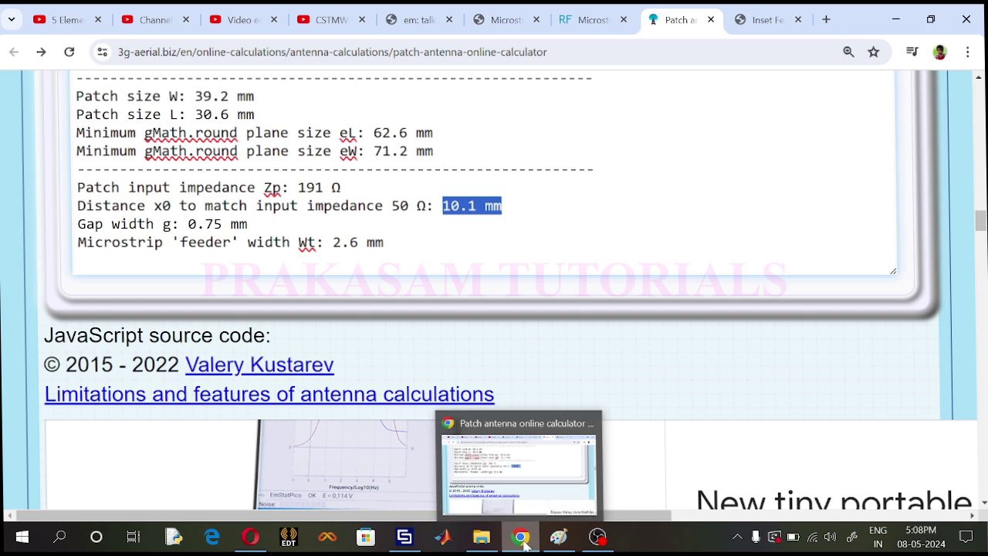
# - Switch to CST Studio Suite and start a brick named Gap with Xmin -Wf/2 and Xmax Wf/2+Insx
pyautogui.click(404, 537)
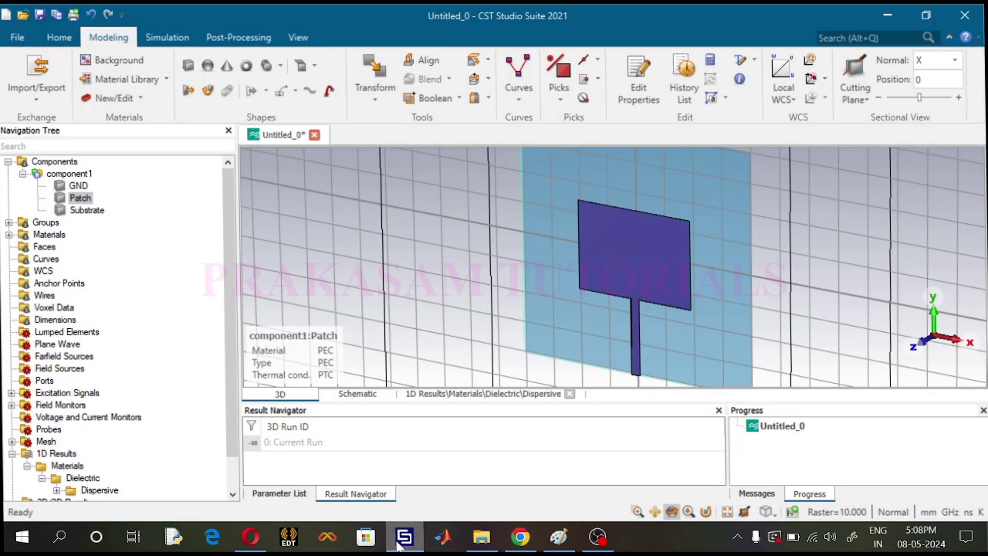
pyautogui.click(188, 65)
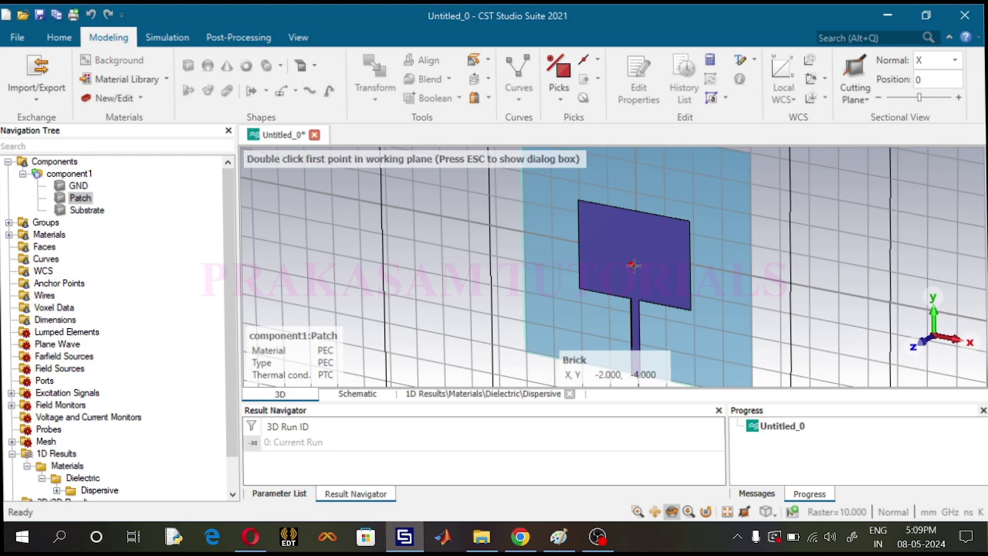
pyautogui.press('Escape')
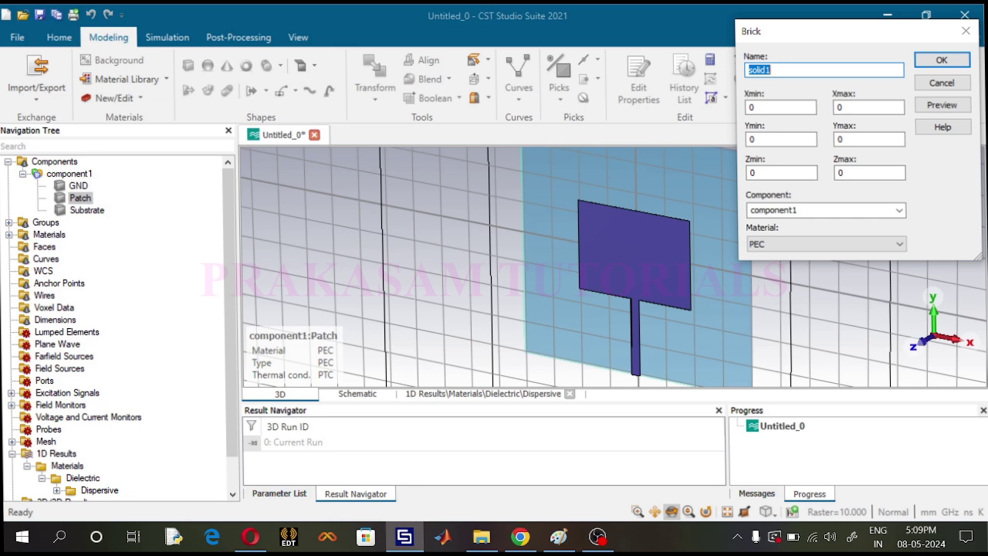
pyautogui.write('Gap')
pyautogui.press('Tab')
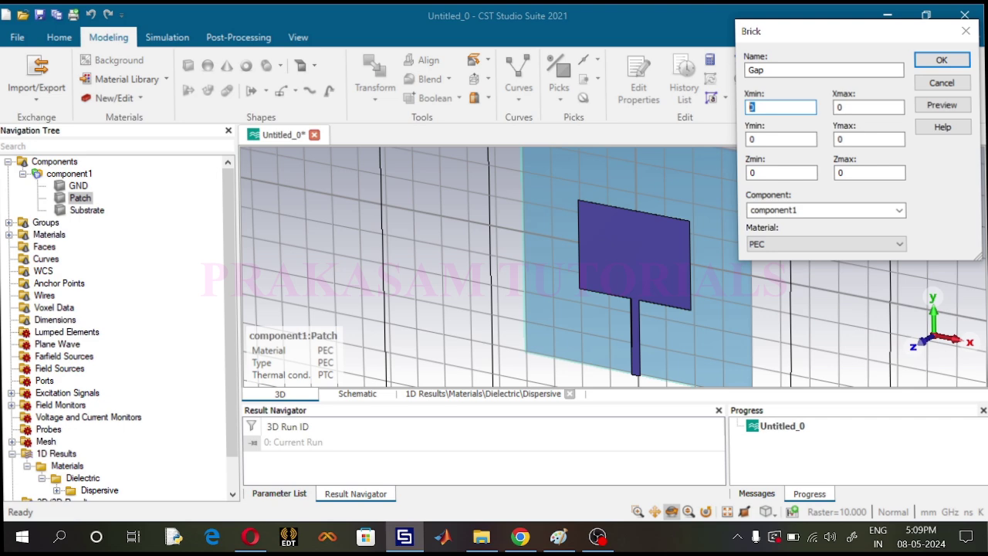
pyautogui.write('-Wf/2')
pyautogui.doubleClick(841, 108)
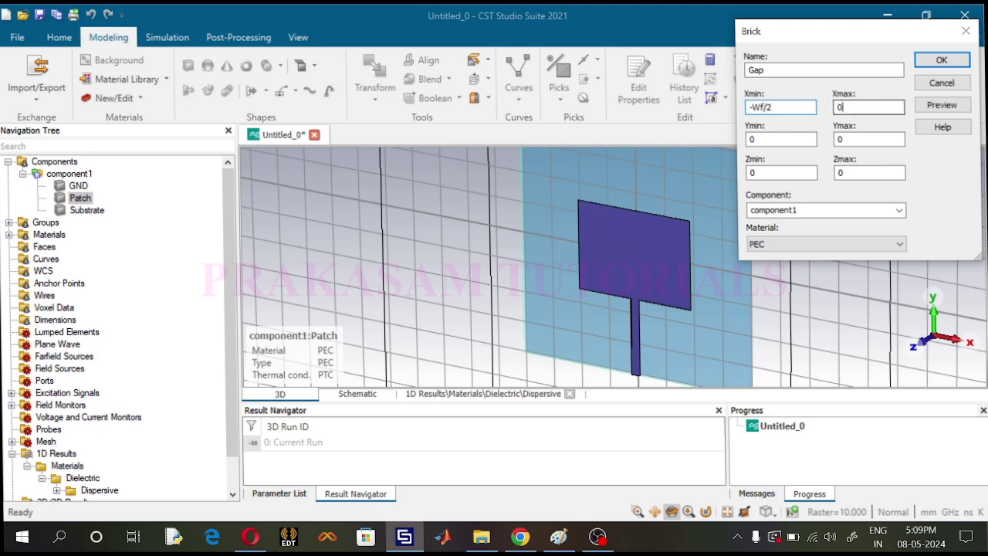
pyautogui.write('Wf/2+')
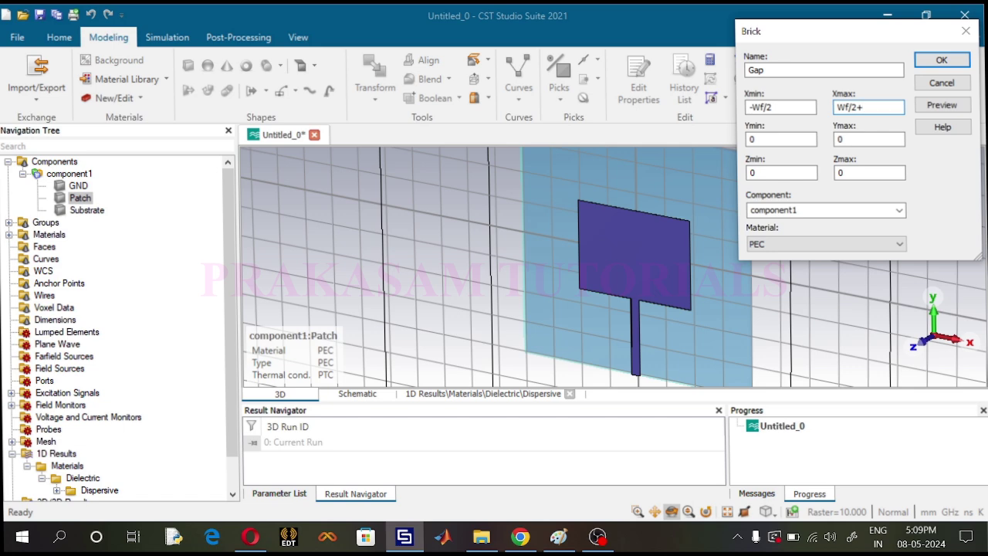
pyautogui.write('Insx')
# - Set the Gap brick's Ymin to -Lp/2 and Ymax to Lp/2+InsY, and correct Xmax to Wf/2+InsX
pyautogui.doubleClick(781, 139)
pyautogui.write('-Lp/2')
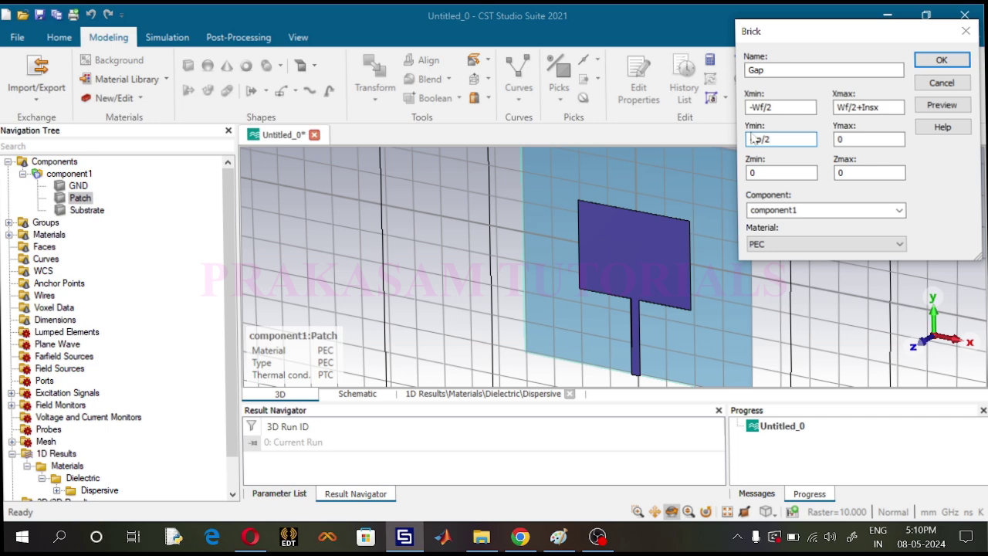
pyautogui.doubleClick(868, 139)
pyautogui.write('Lp/2+')
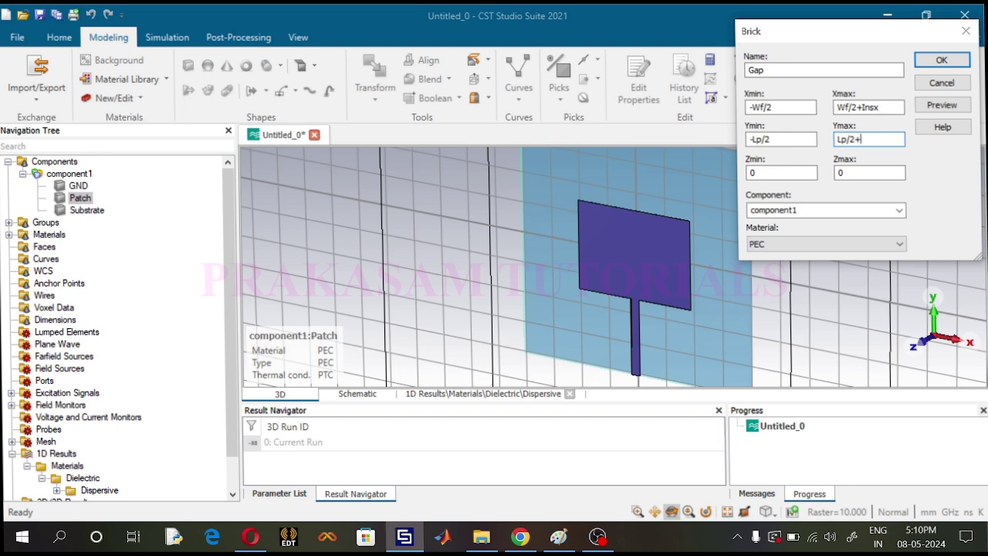
pyautogui.write('InsY')
pyautogui.click(880, 108)
pyautogui.moveTo(880, 107); pyautogui.dragTo(875, 107)
pyautogui.write('X')
# - Set the Gap brick's Zmin to hg+hs and Zmax to hg+hs+hg, and request a preview
pyautogui.doubleClick(750, 173)
pyautogui.write('hg+hs')
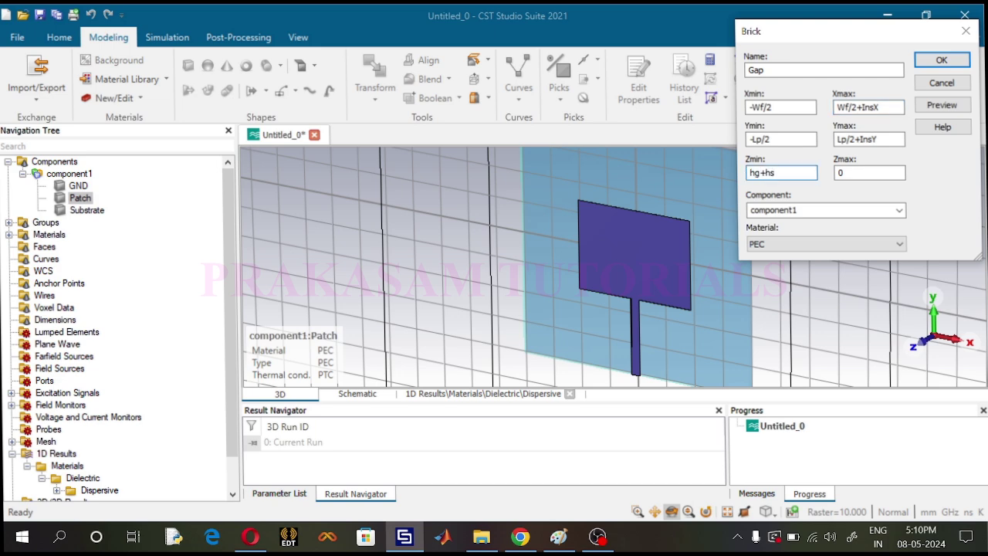
pyautogui.press('Tab')
pyautogui.write('hg+hs+hg')
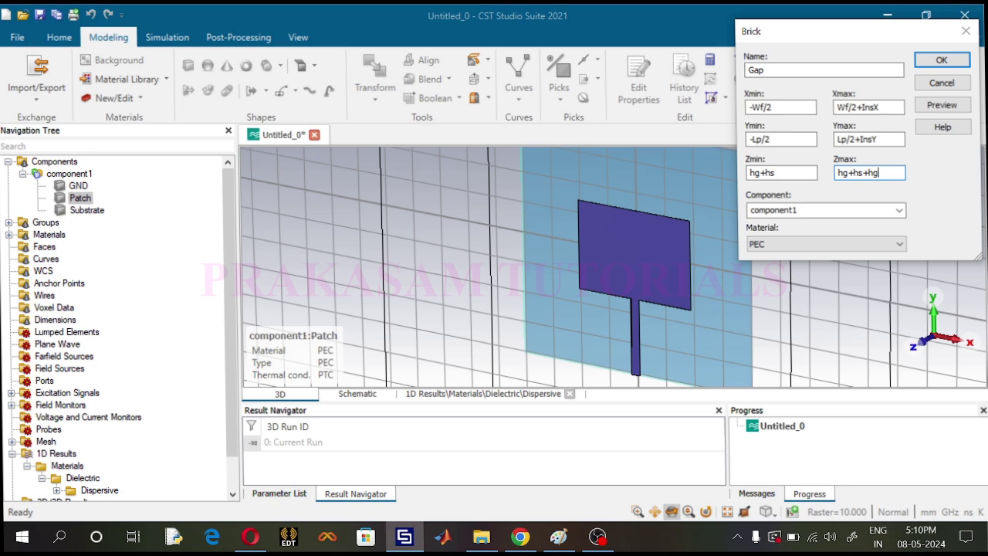
pyautogui.click(938, 106)
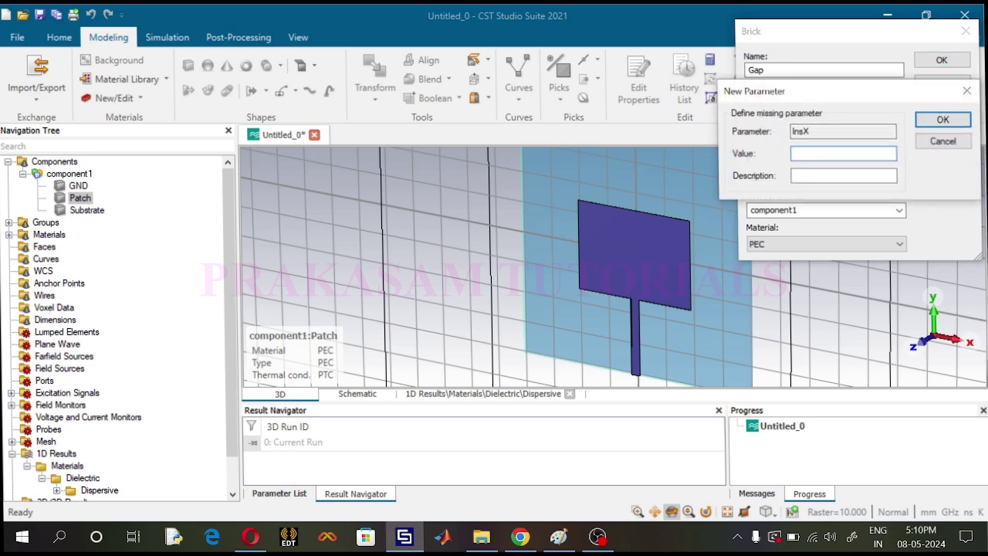
# - Recheck the gap width in the browser calculator and define parameter InsX as 0.75 with description Inset Gap Width
pyautogui.click(519, 537)
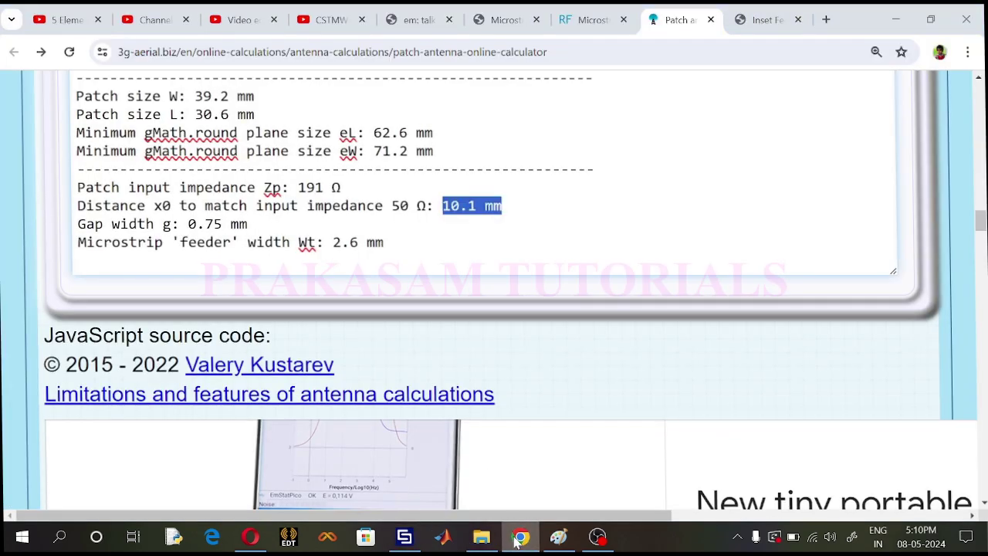
pyautogui.click(519, 537)
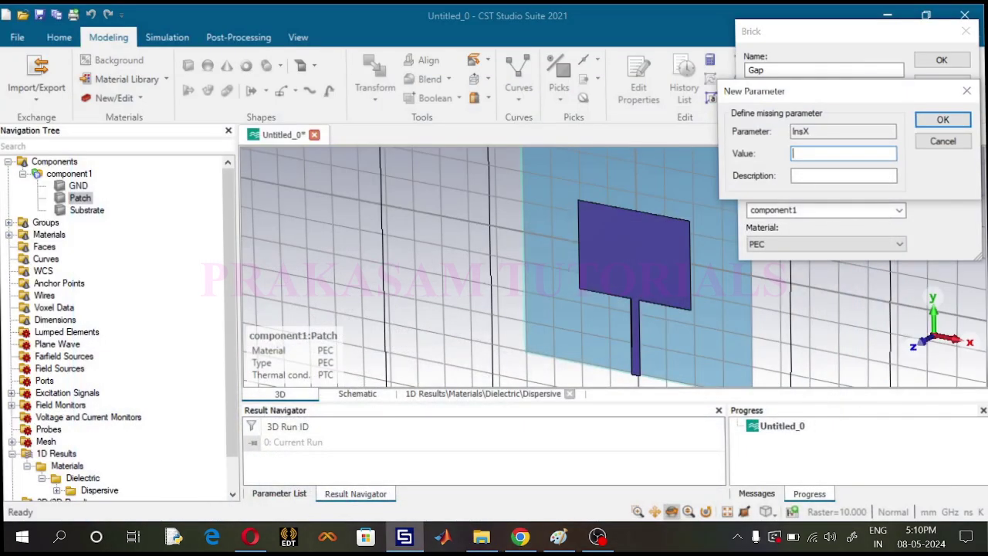
pyautogui.write('0.75')
pyautogui.click(876, 175)
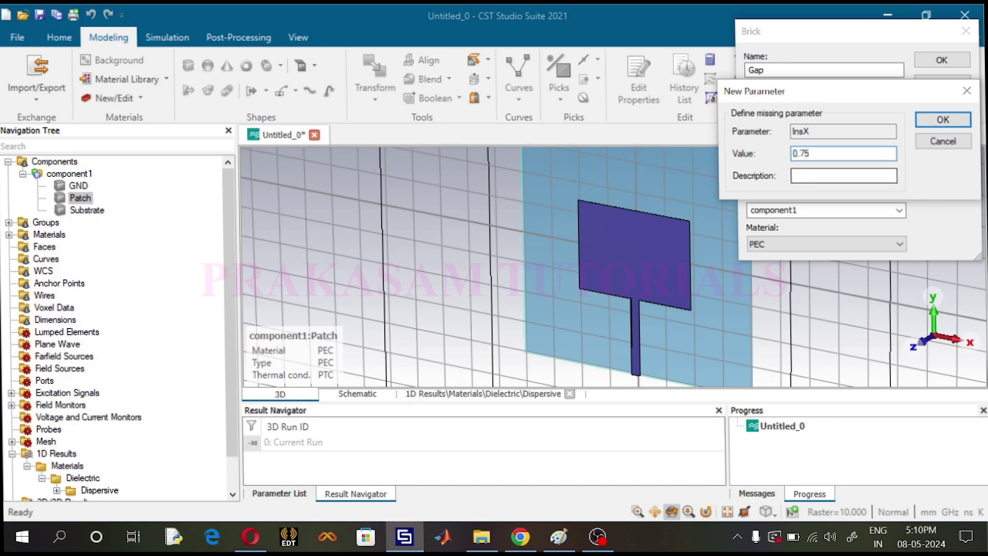
pyautogui.write('Inset ')
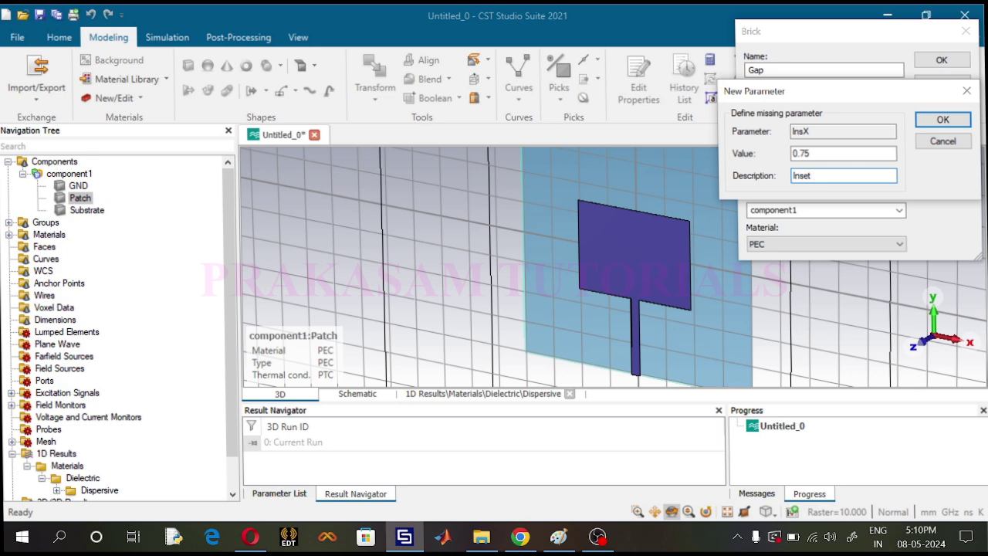
pyautogui.write('Gap')
pyautogui.write('Width')
pyautogui.click(943, 120)
# - Define parameter InsY as 10.1 with description Inset Gap Length
pyautogui.write('10.1')
pyautogui.click(843, 175)
pyautogui.write('Inset Gap Length')
pyautogui.click(941, 121)
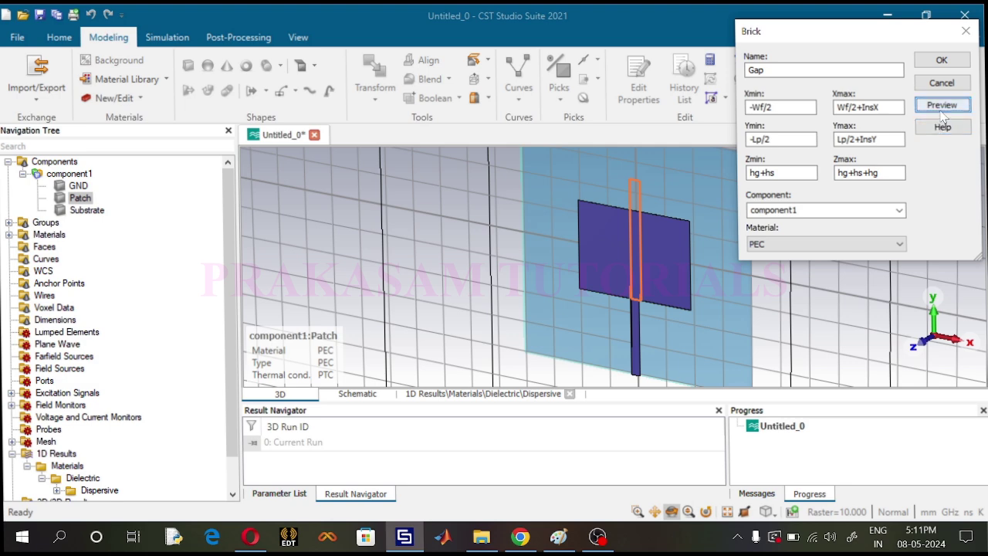
# - Try -Lp/2+InsY as the Gap brick's Ymax in a preview and restore Lp/2+InsY
pyautogui.click(838, 138)
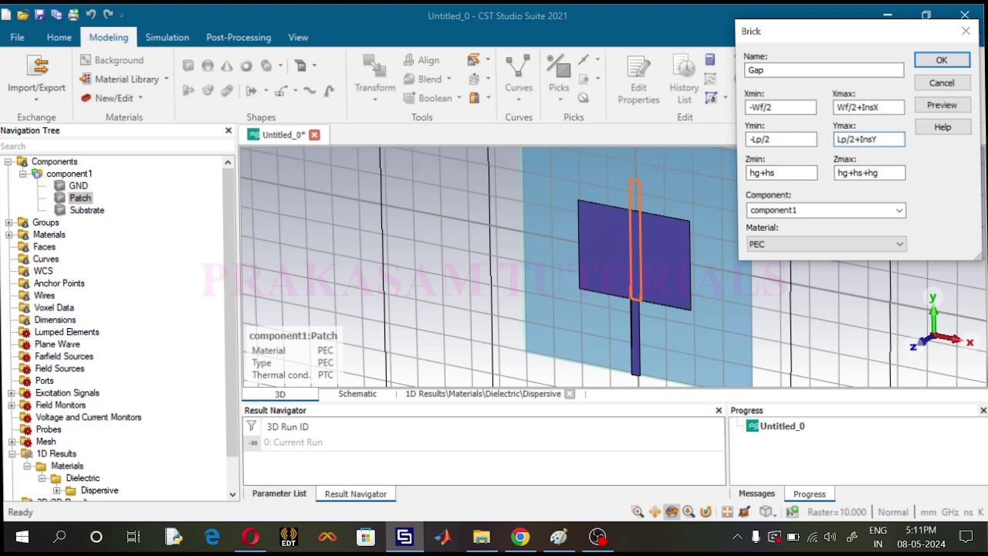
pyautogui.write('-')
pyautogui.click(942, 106)
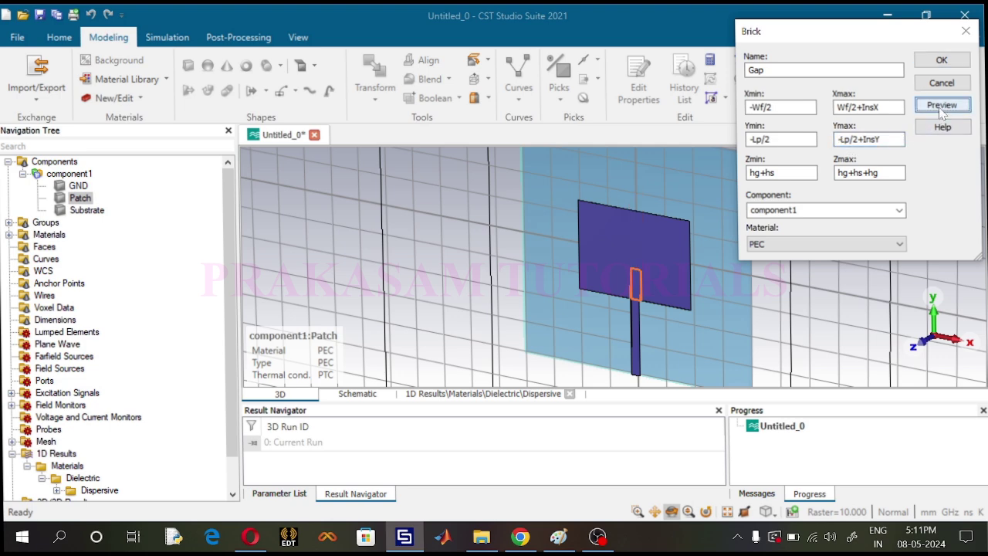
pyautogui.click(878, 139)
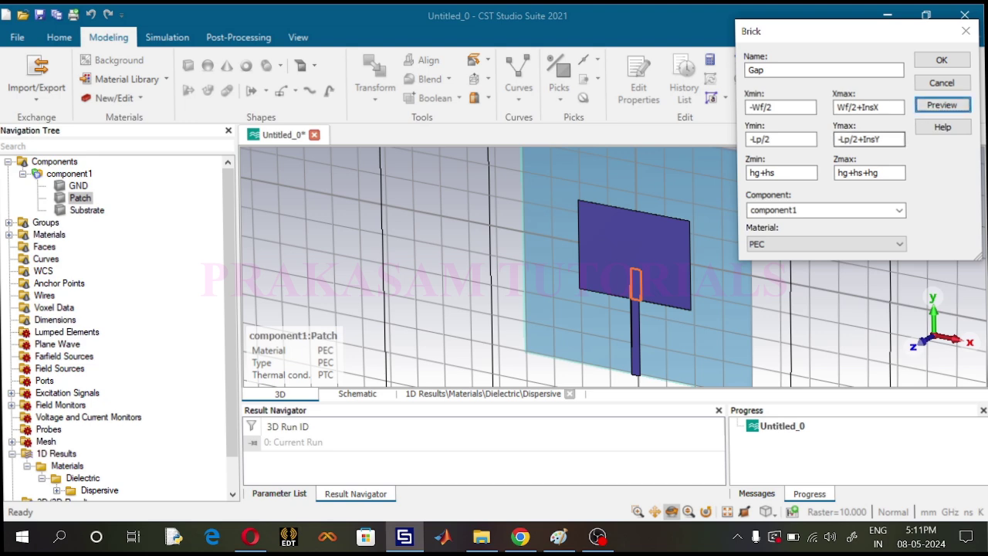
pyautogui.click(838, 139)
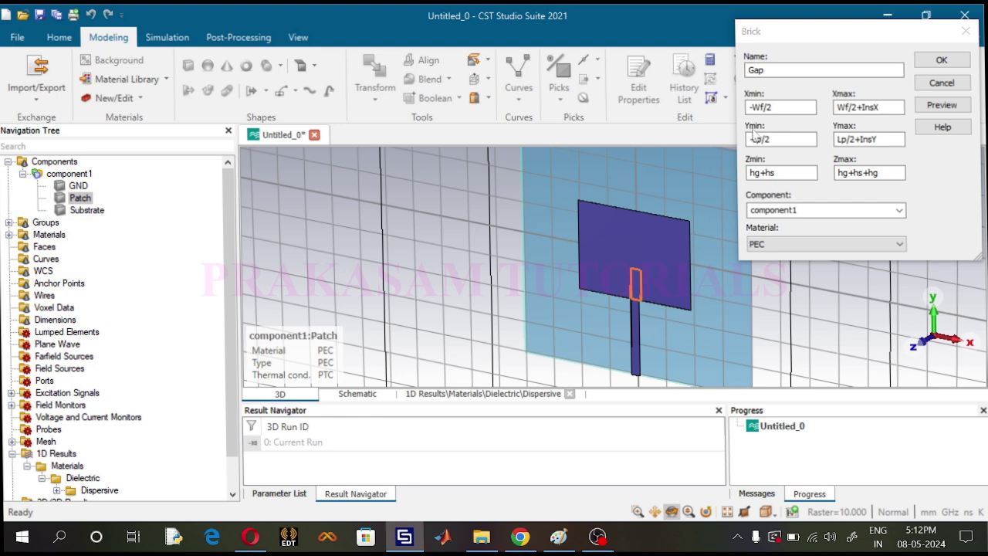
# - Set the Gap brick's Xmin to Wf/2 and Ymax to -Lp/2+InsY, preview it, and create the brick
pyautogui.click(752, 107)
pyautogui.press('BackSpace')
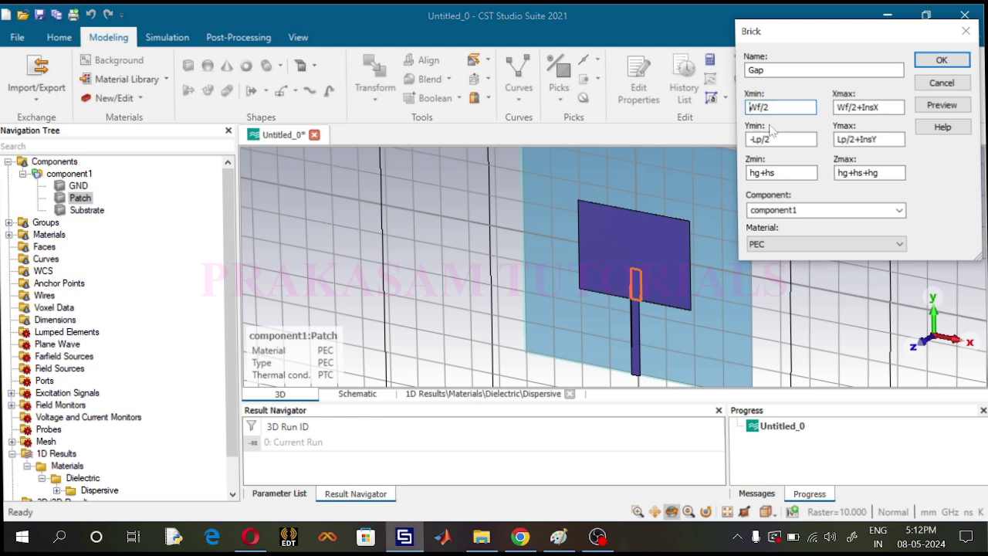
pyautogui.click(932, 110)
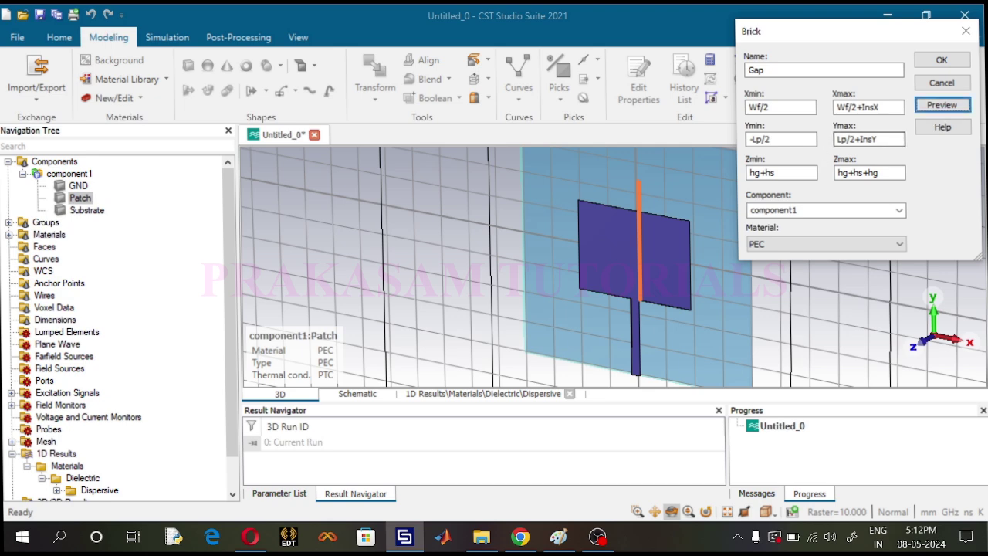
pyautogui.click(838, 139)
pyautogui.write('-')
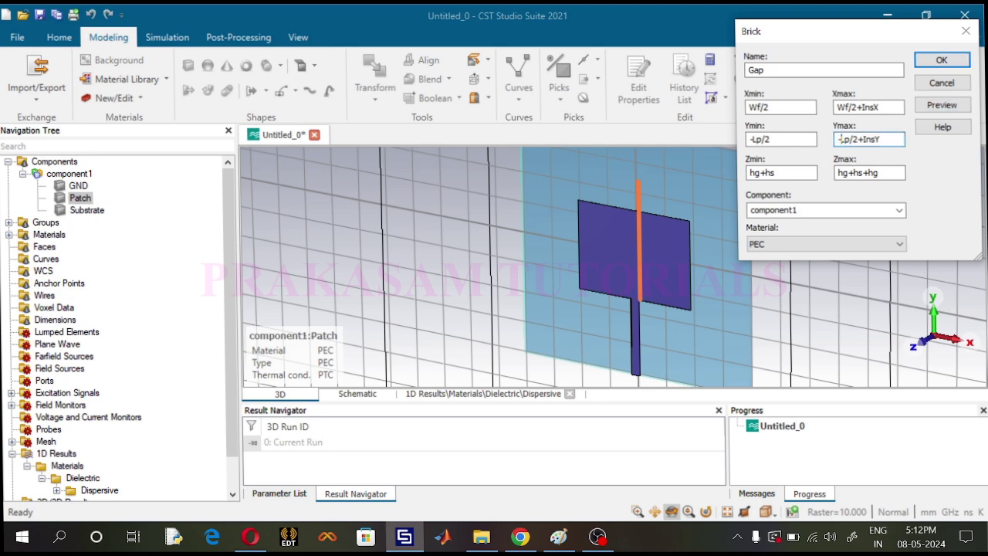
pyautogui.click(937, 106)
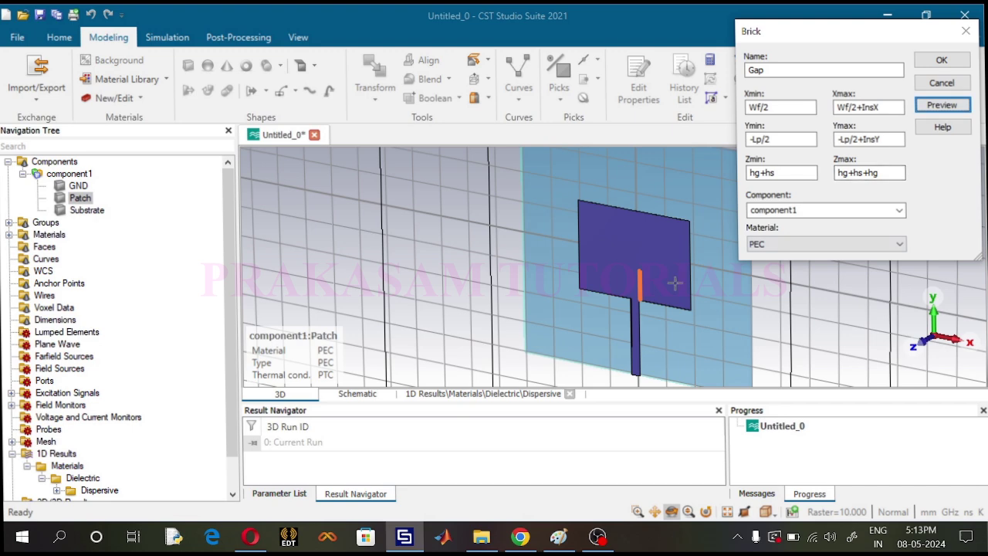
pyautogui.click(943, 62)
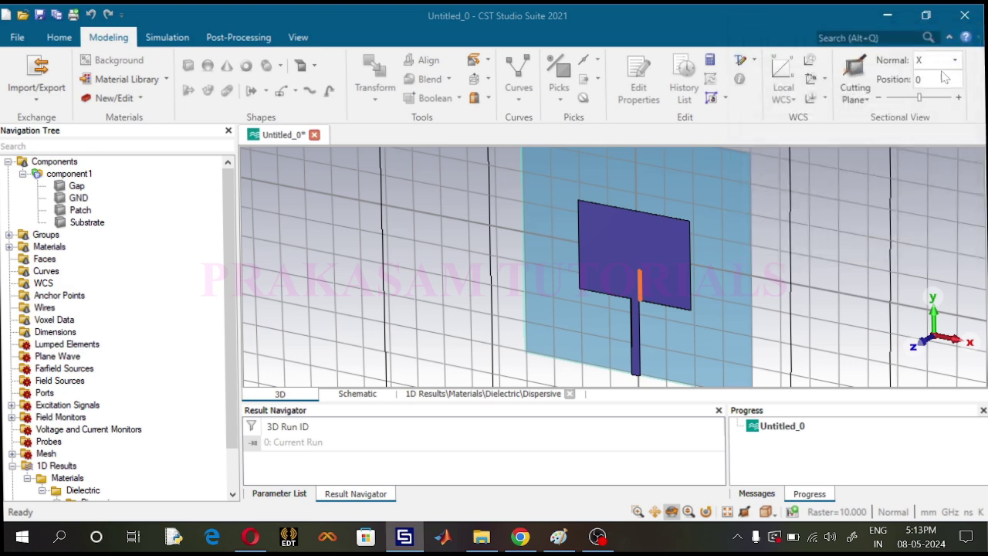
# - Mirror the Gap brick with plane normal X = 1, making a copy and uniting it with the original
pyautogui.click(77, 186)
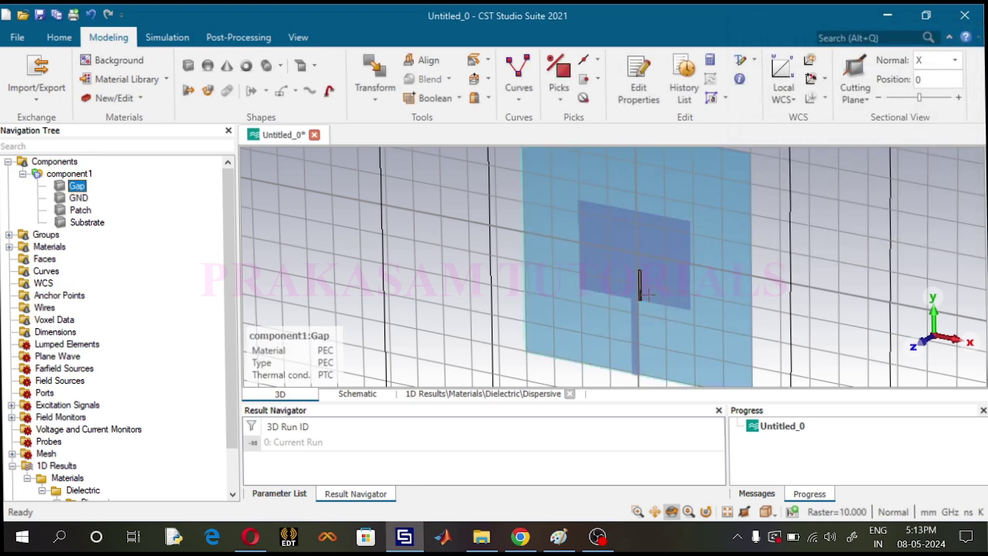
pyautogui.scroll(5, 639, 286)
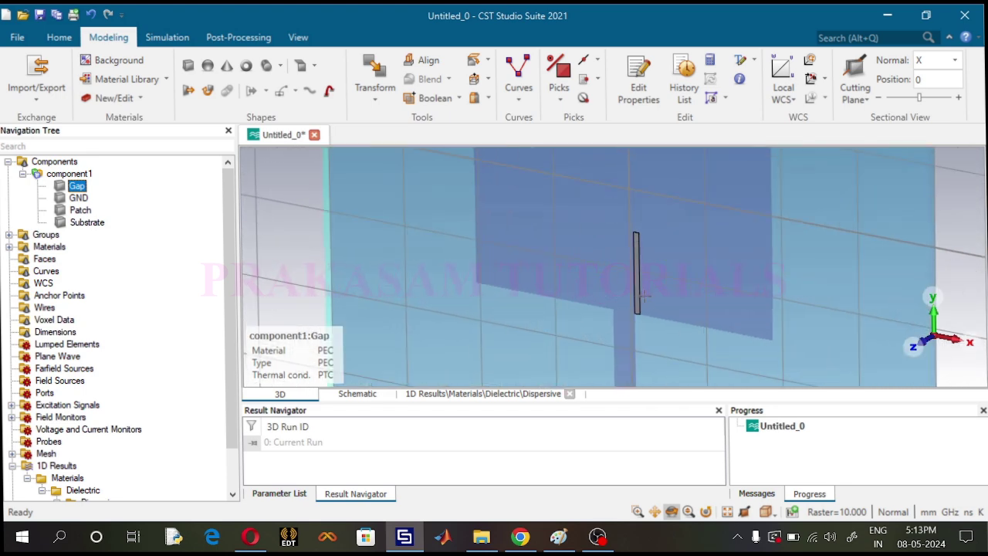
pyautogui.scroll(1, 643, 300)
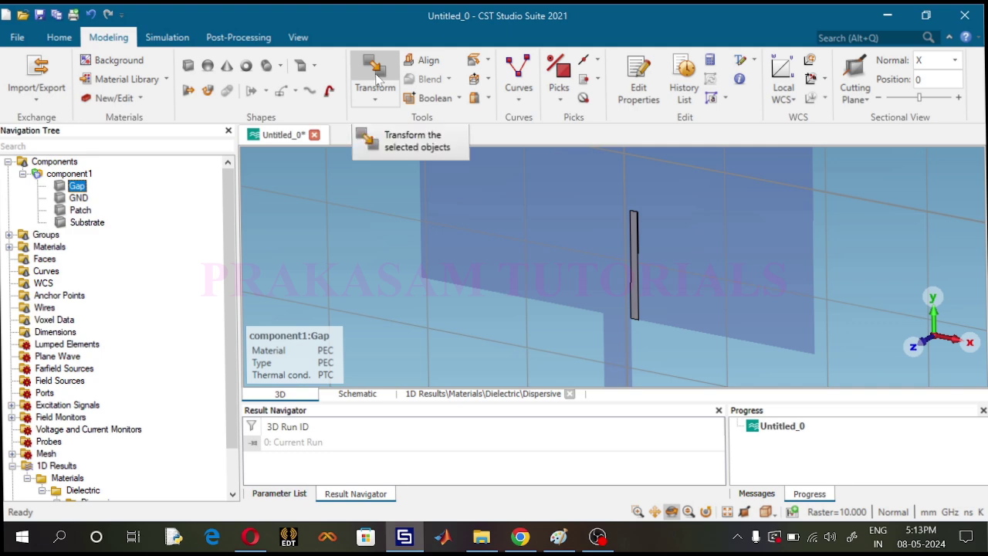
pyautogui.click(376, 100)
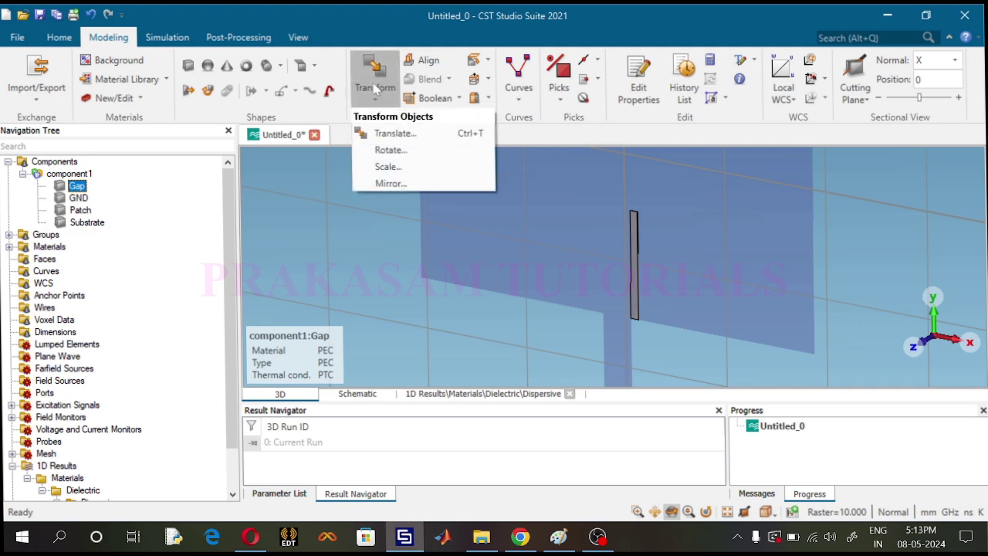
pyautogui.click(378, 74)
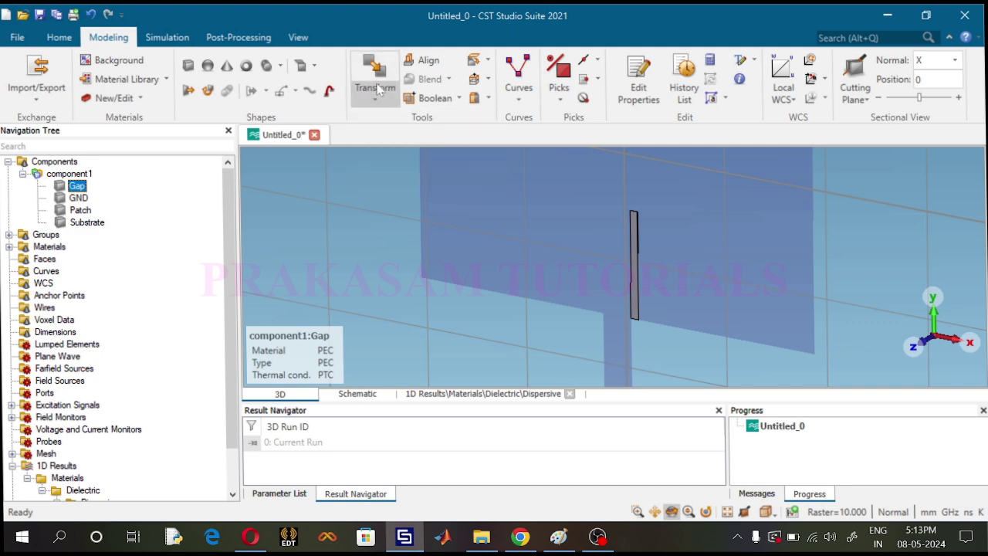
pyautogui.click(376, 101)
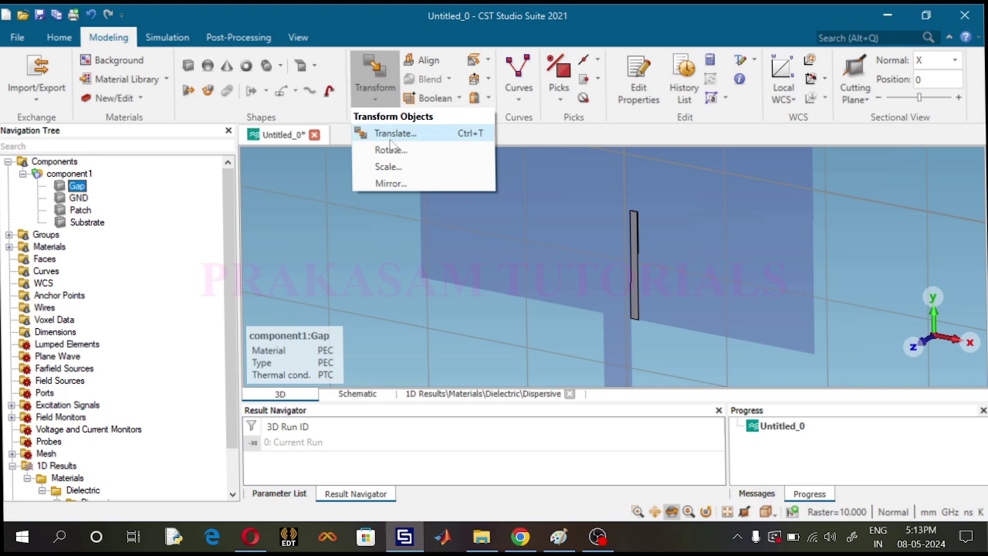
pyautogui.click(394, 183)
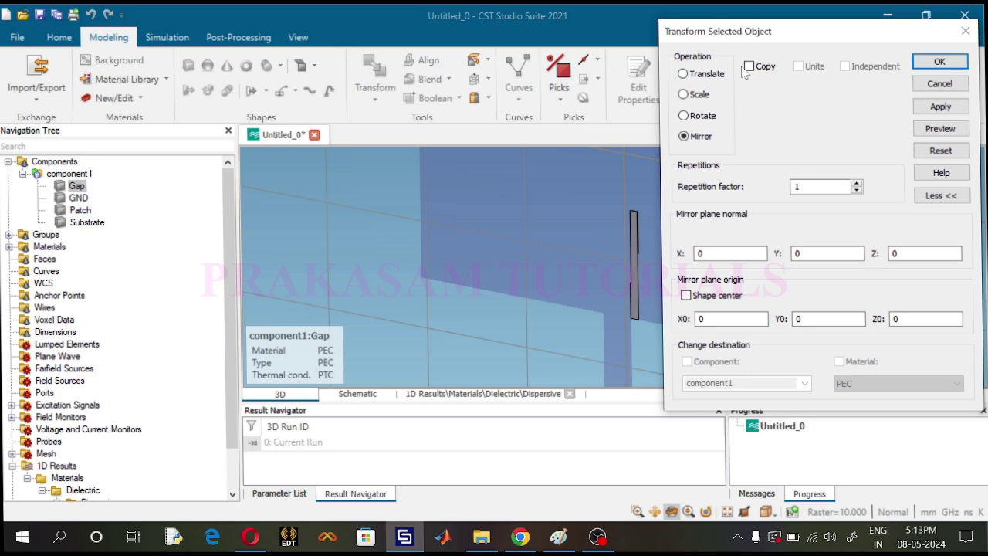
pyautogui.click(722, 254)
pyautogui.doubleClick(722, 253)
pyautogui.write('1')
pyautogui.click(749, 66)
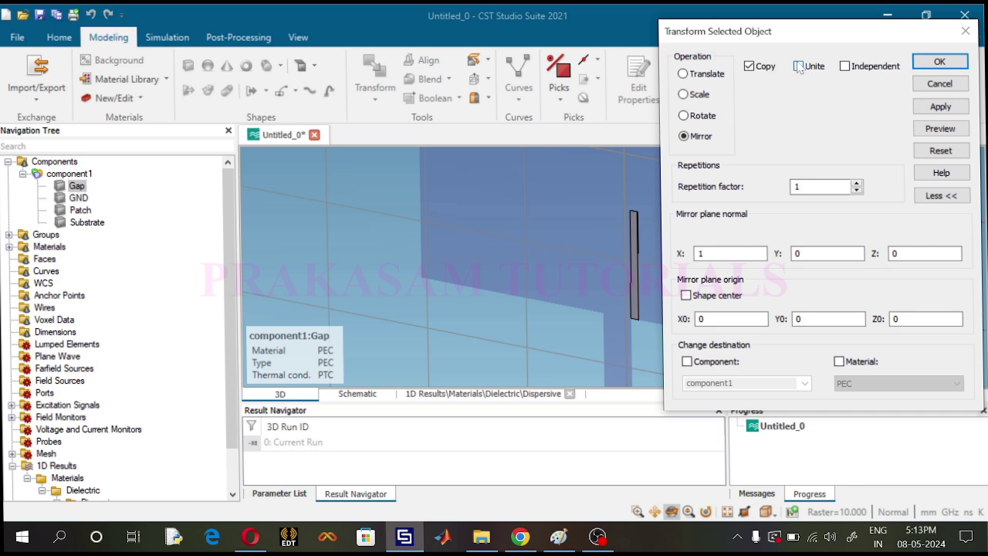
pyautogui.click(799, 66)
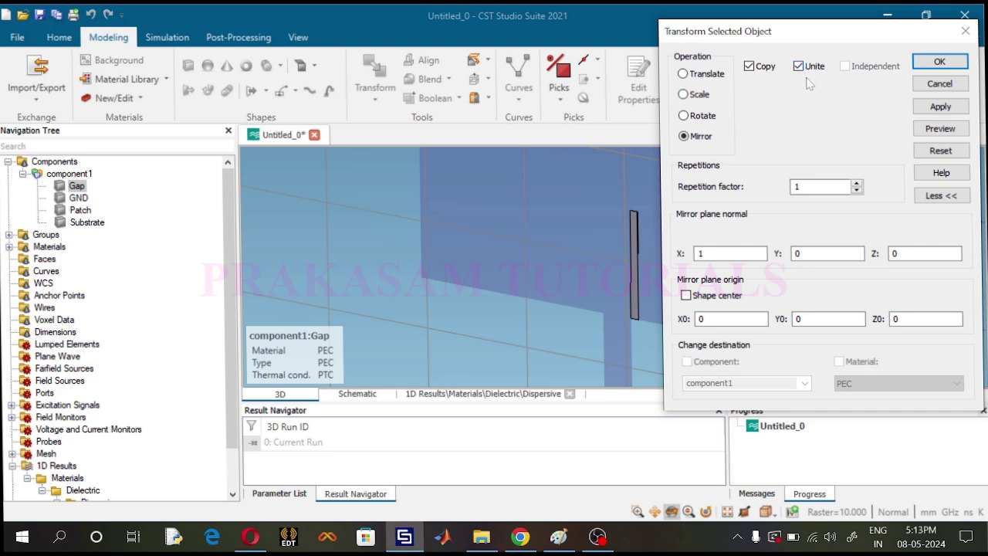
pyautogui.click(940, 63)
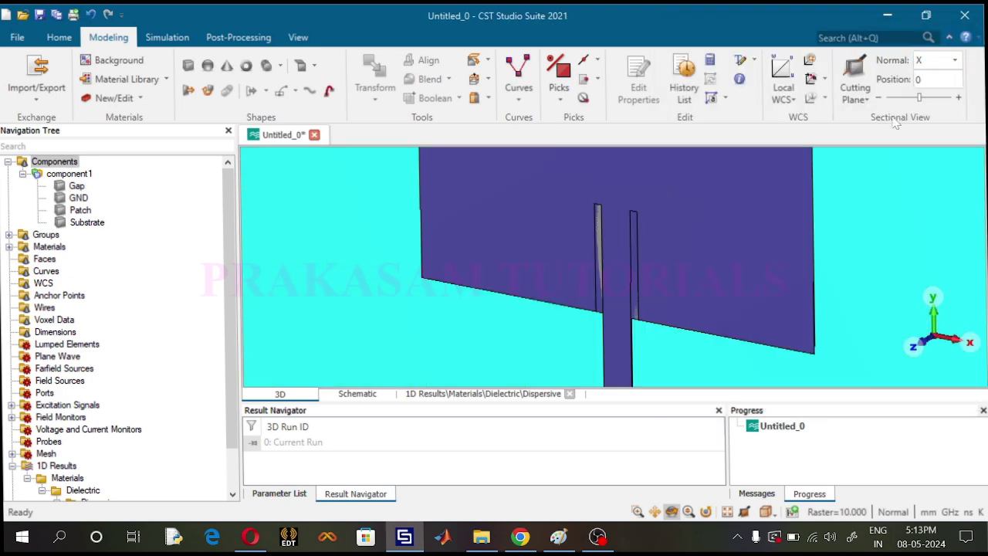
# - Examine the pair of gap bricks on both sides of the feed line, up close and with the whole patch in view
pyautogui.scroll(-2, 583, 295)
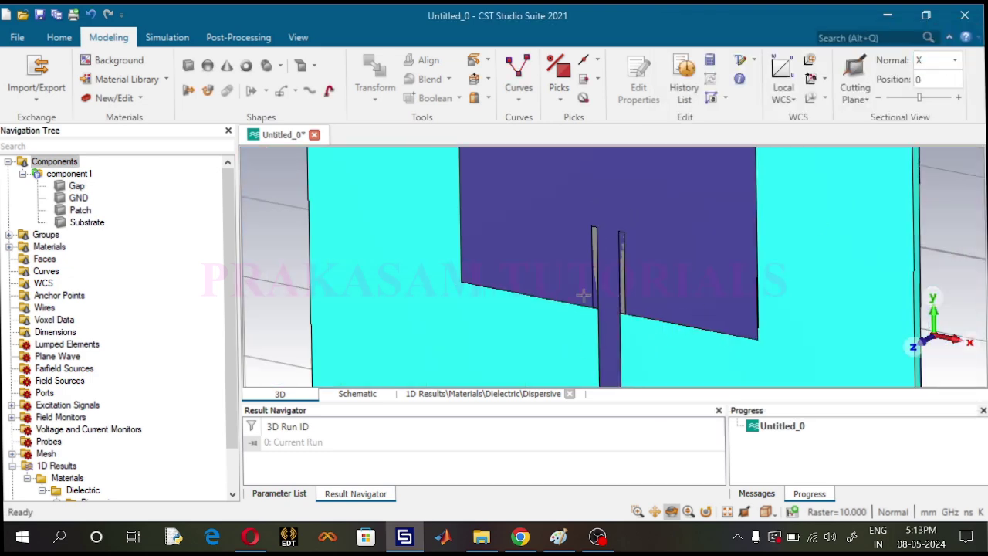
pyautogui.scroll(2, 583, 294)
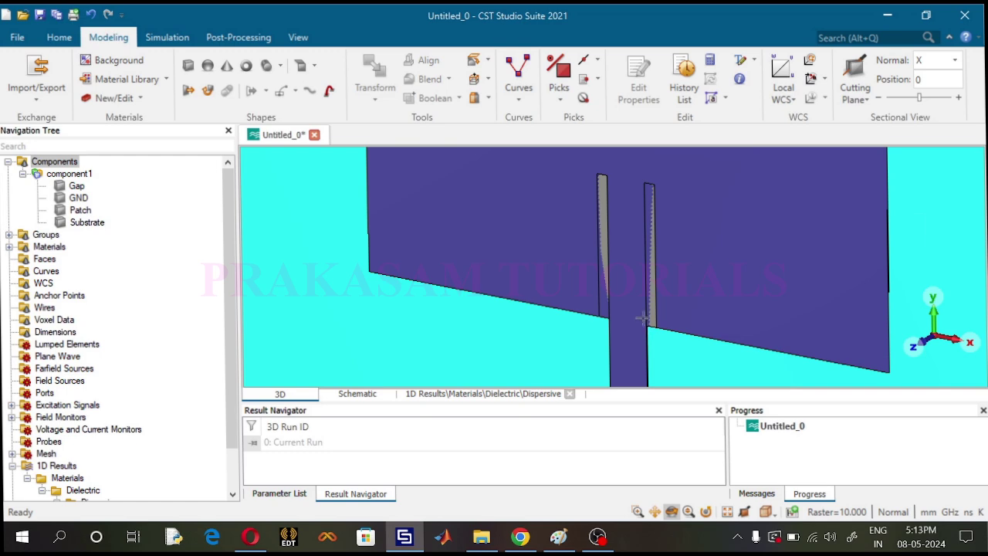
pyautogui.scroll(1, 642, 316)
pyautogui.scroll(-1, 641, 314)
pyautogui.scroll(-3, 641, 314)
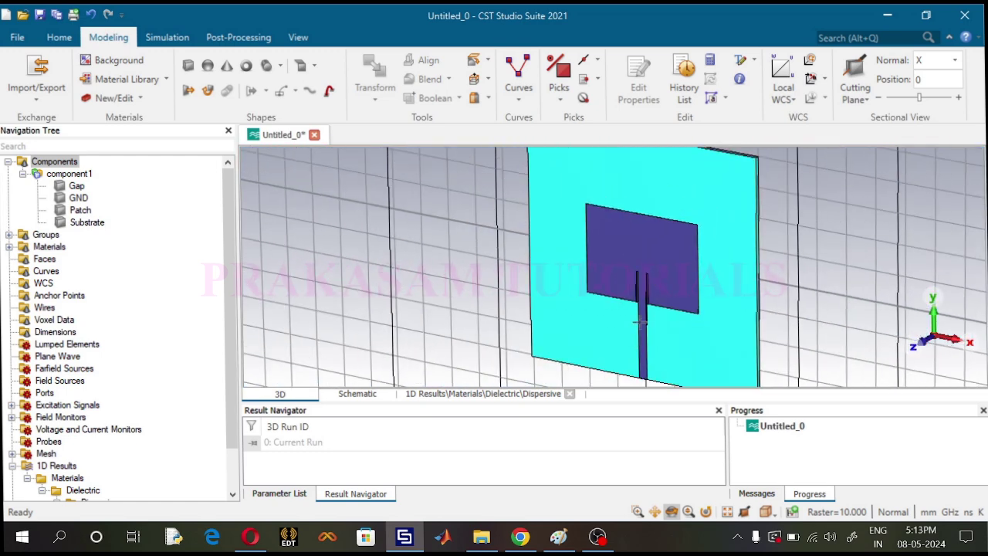
pyautogui.scroll(4, 641, 318)
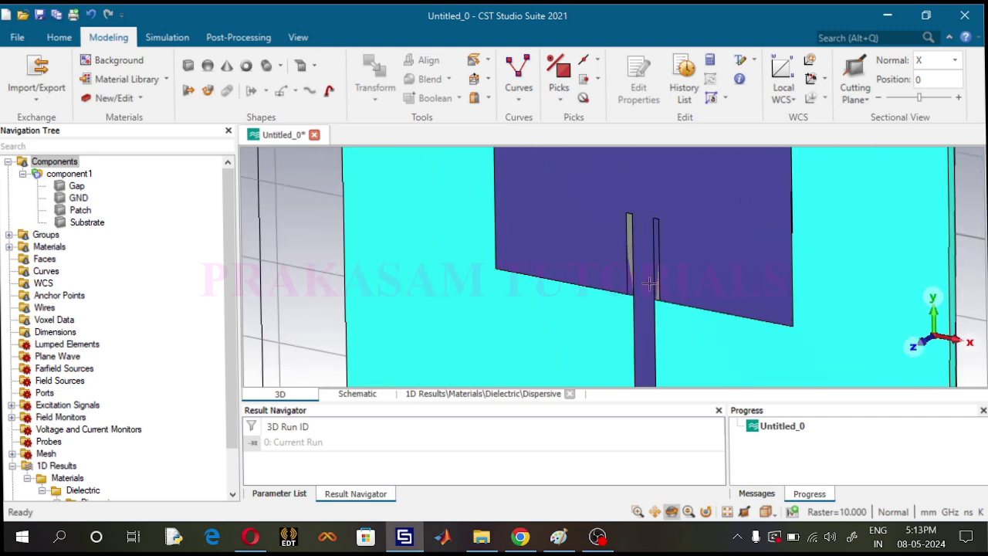
pyautogui.scroll(2, 651, 284)
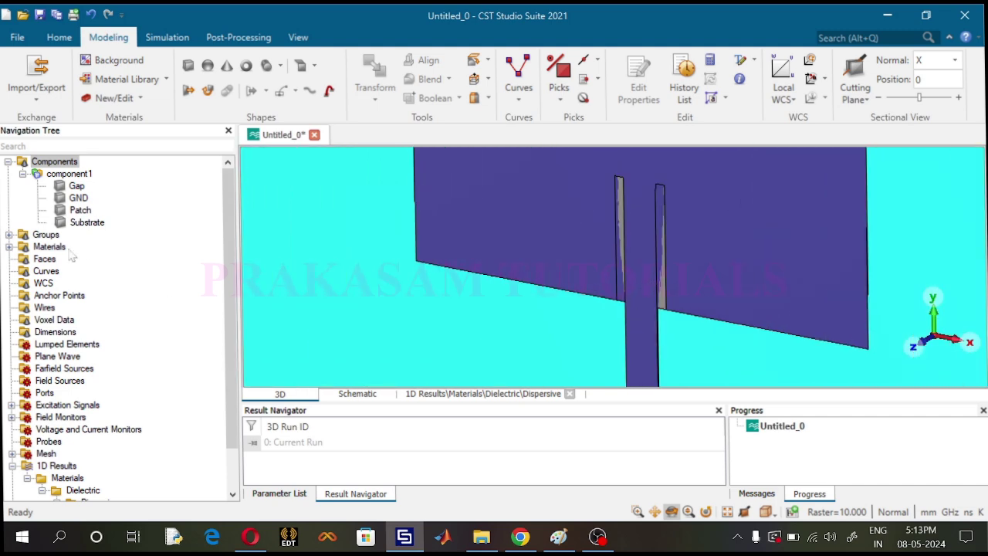
# - Subtract the united Gap solid from the Patch with a Boolean operation to cut the inset slots
pyautogui.moveTo(86, 211)
pyautogui.click(78, 213)
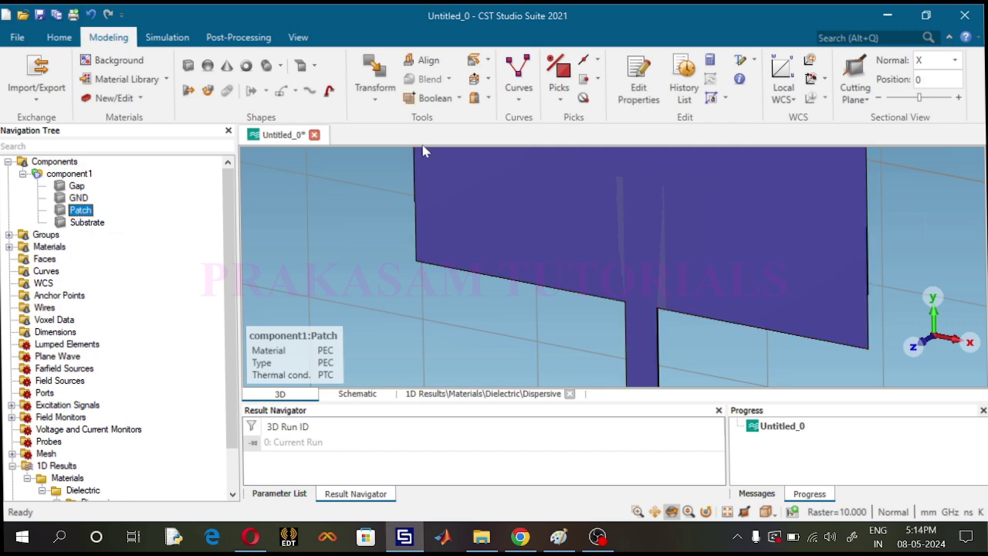
pyautogui.click(458, 98)
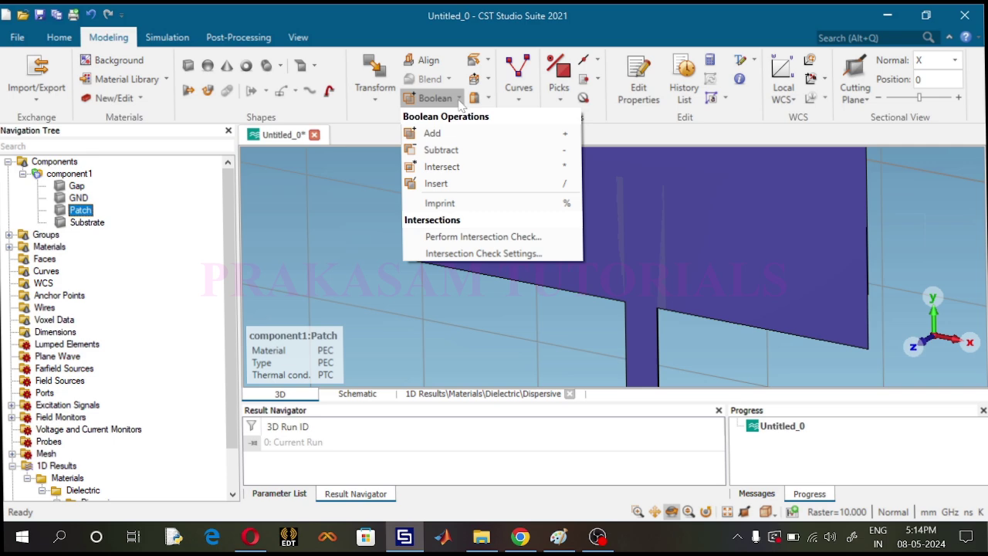
pyautogui.click(439, 149)
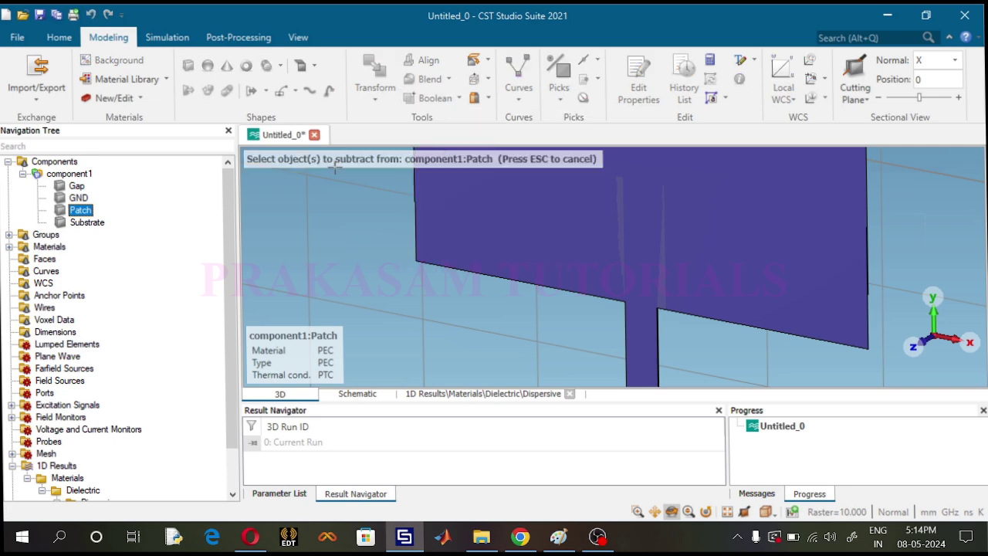
pyautogui.click(77, 187)
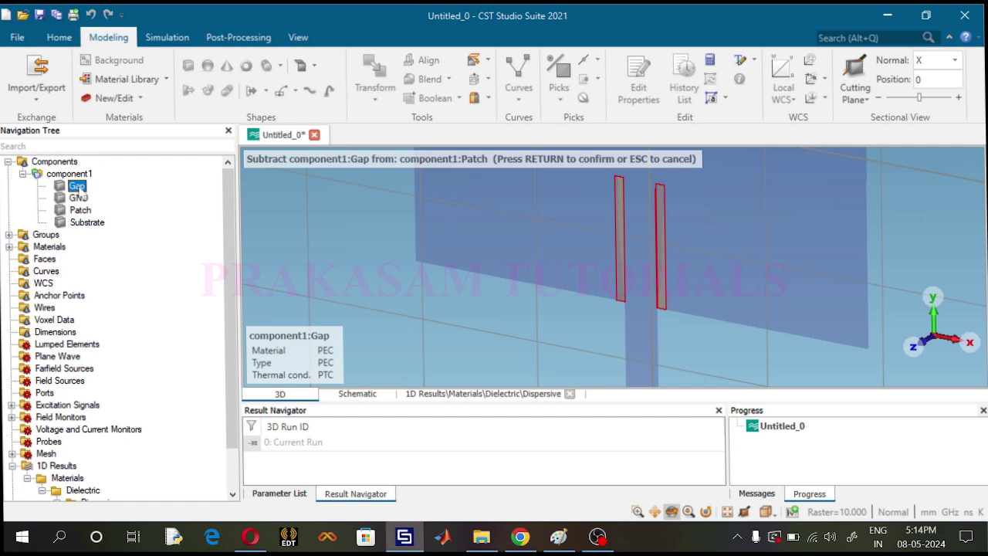
pyautogui.press('Return')
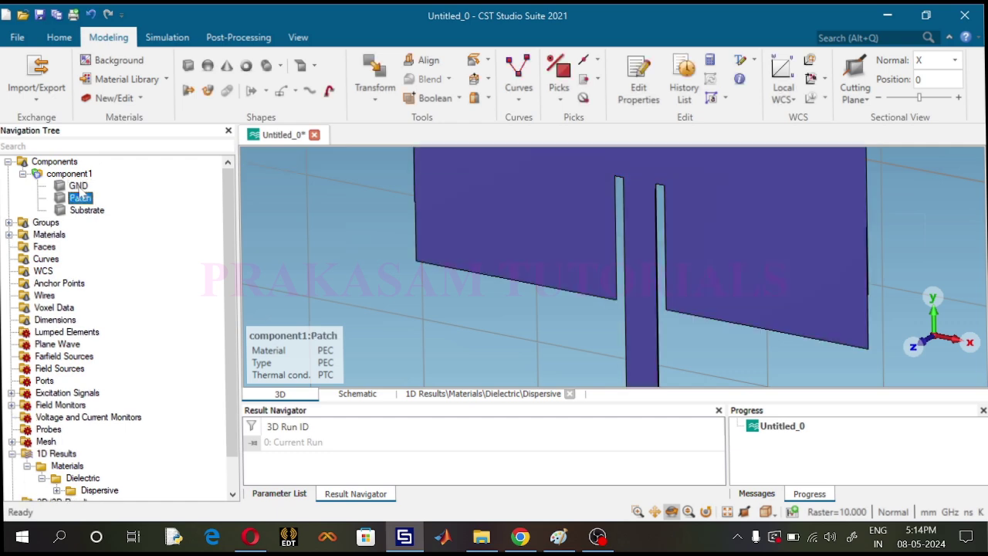
# - Inspect the slots cut into the patch and the overall inset-feed antenna geometry
pyautogui.scroll(3, 661, 275)
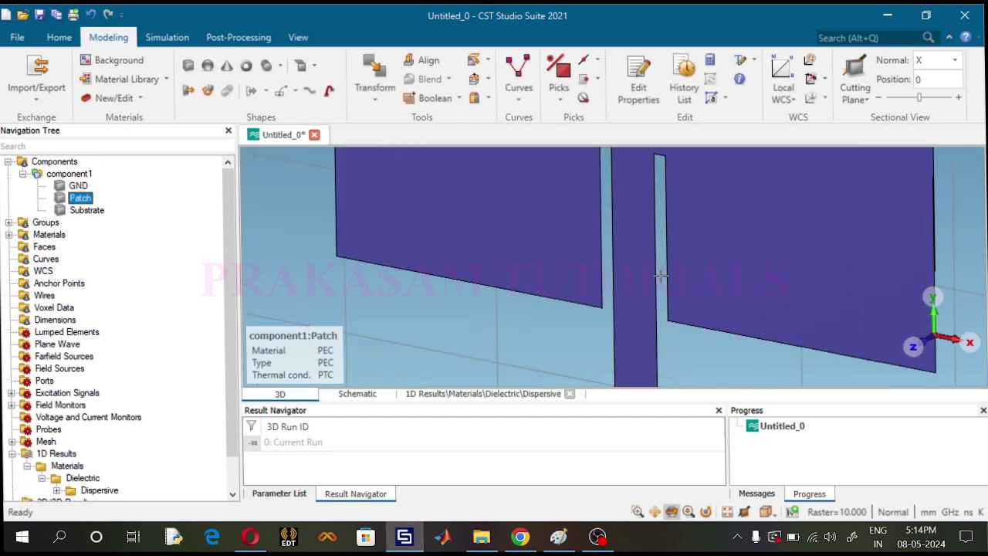
pyautogui.scroll(-5, 660, 275)
pyautogui.scroll(-3, 660, 276)
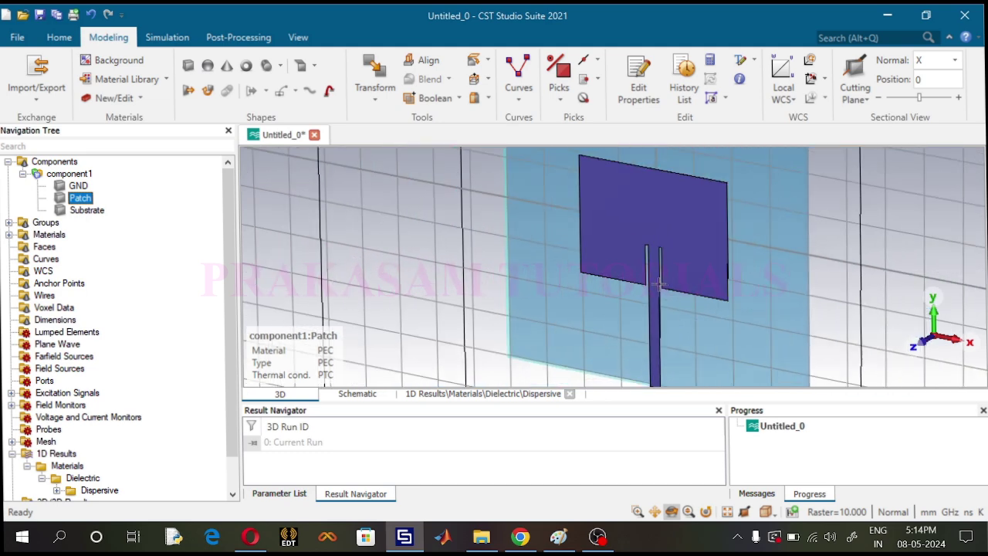
pyautogui.scroll(1, 683, 189)
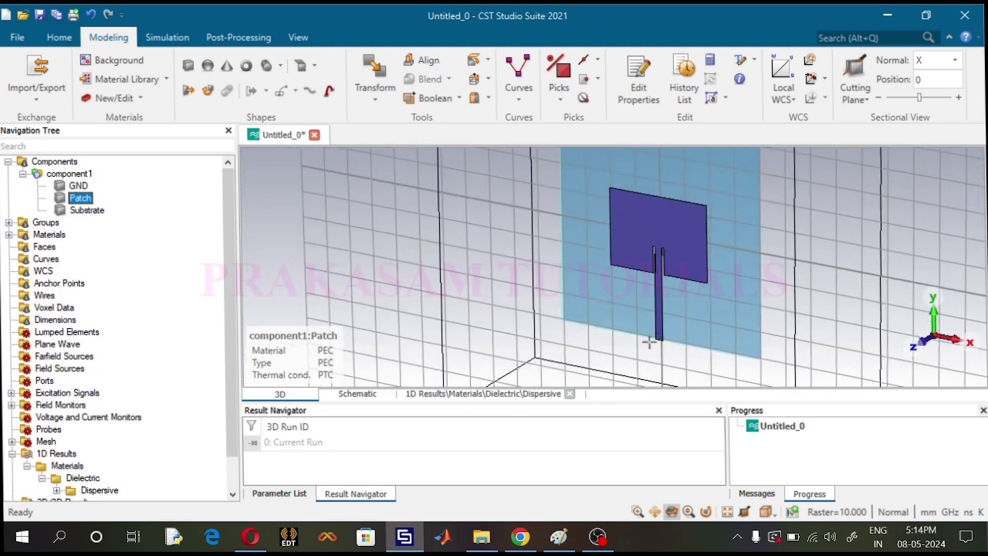
pyautogui.scroll(1, 644, 362)
pyautogui.scroll(-2, 644, 363)
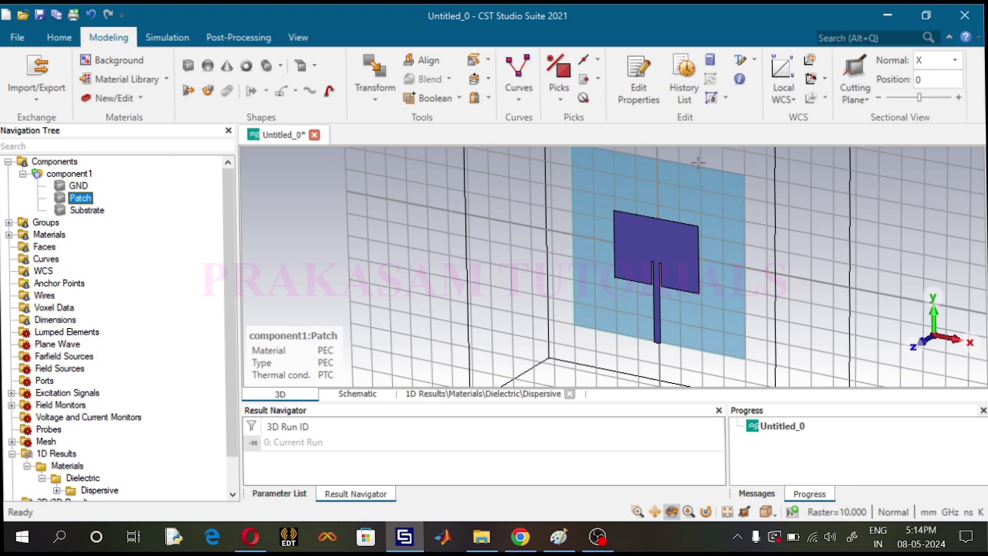
pyautogui.scroll(2, 698, 160)
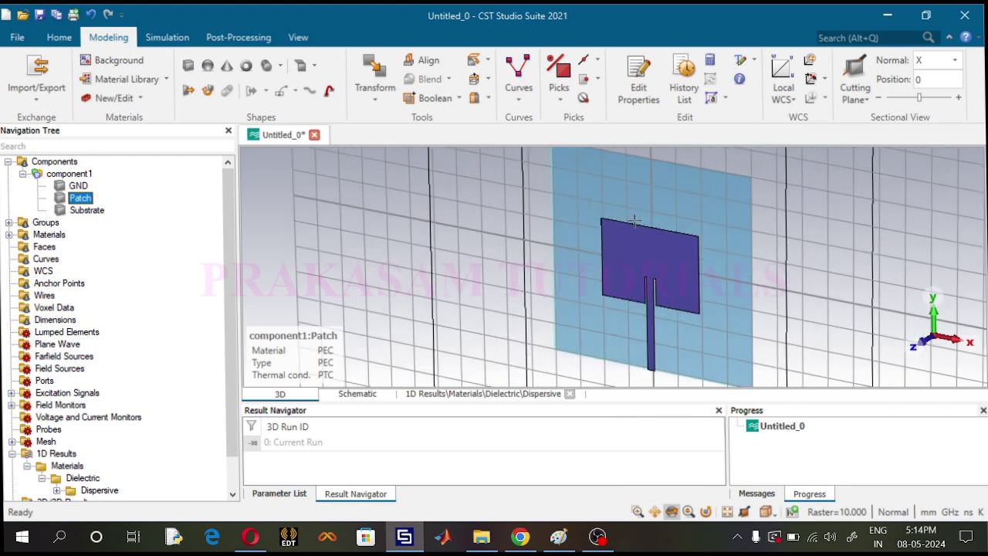
# - Save the project as RMSPA_InsetFeed_2.4GHz in the Patch Antenna Designs folder under Sample Projects
pyautogui.click(40, 15)
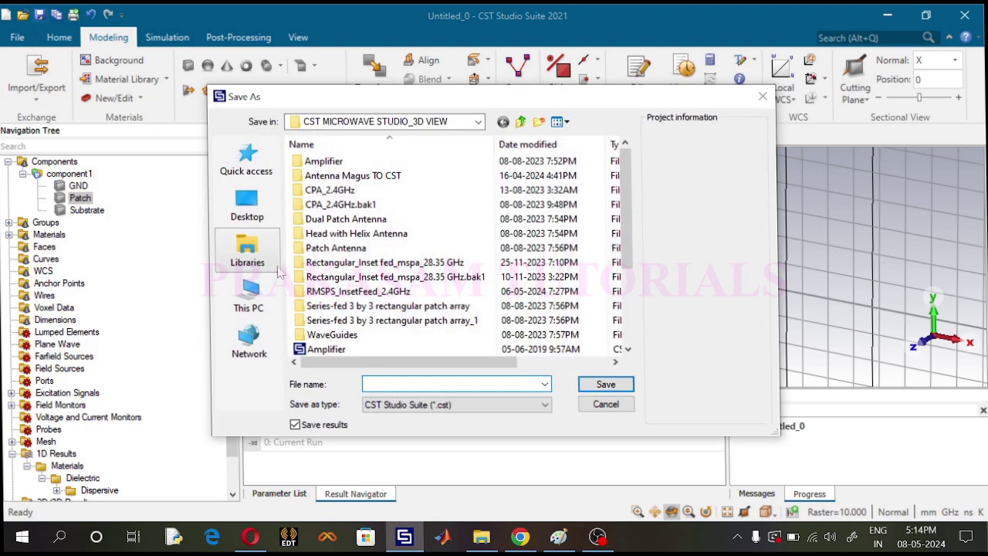
pyautogui.scroll(-2, 371, 231)
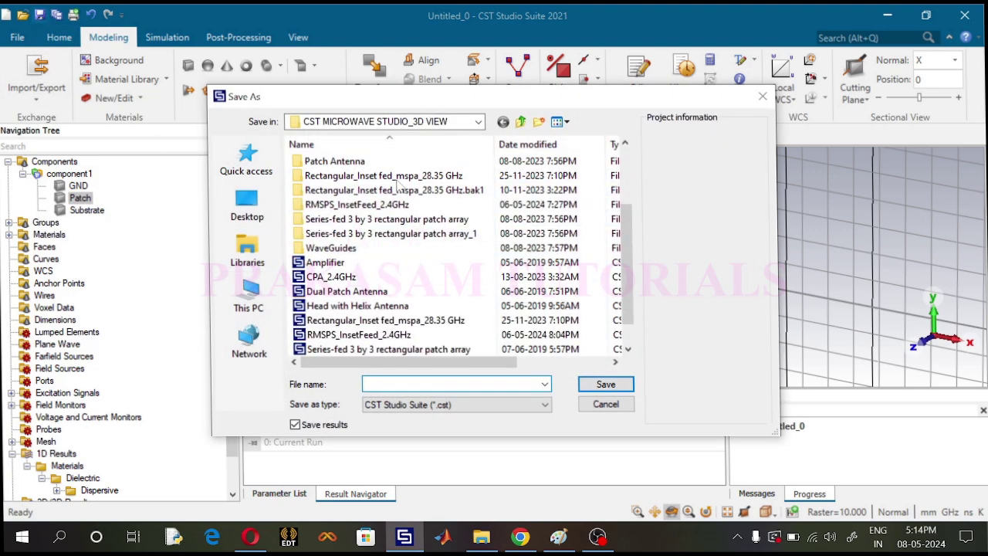
pyautogui.scroll(2, 379, 243)
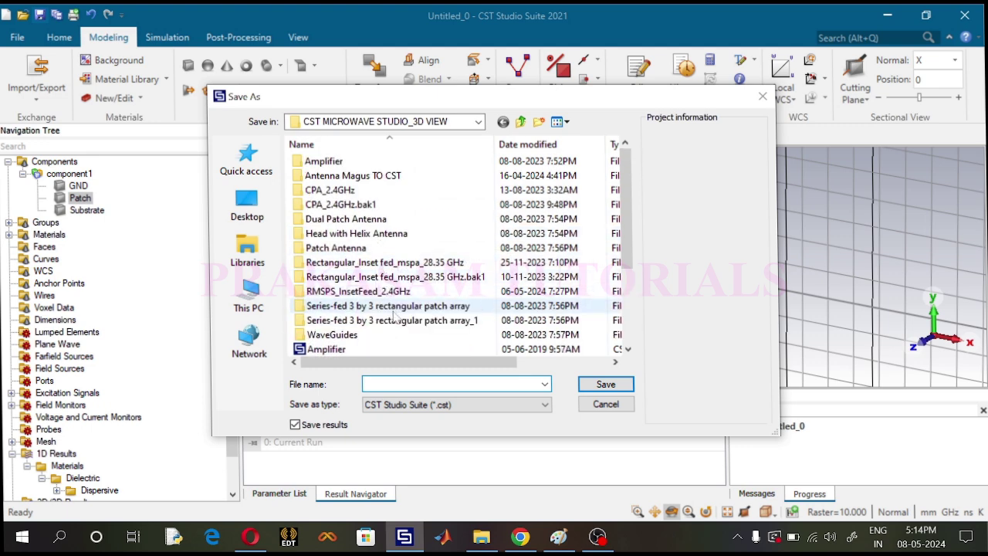
pyautogui.click(521, 122)
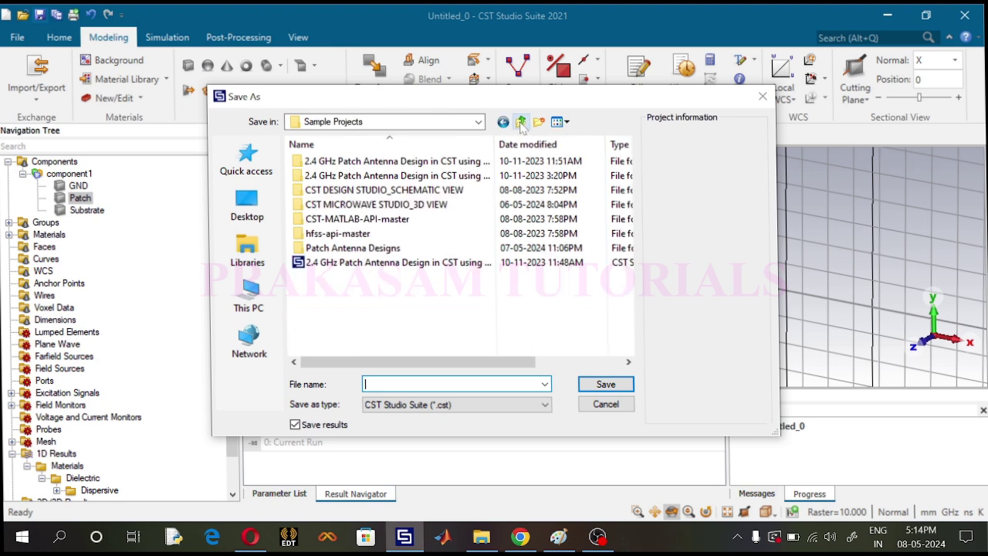
pyautogui.doubleClick(347, 247)
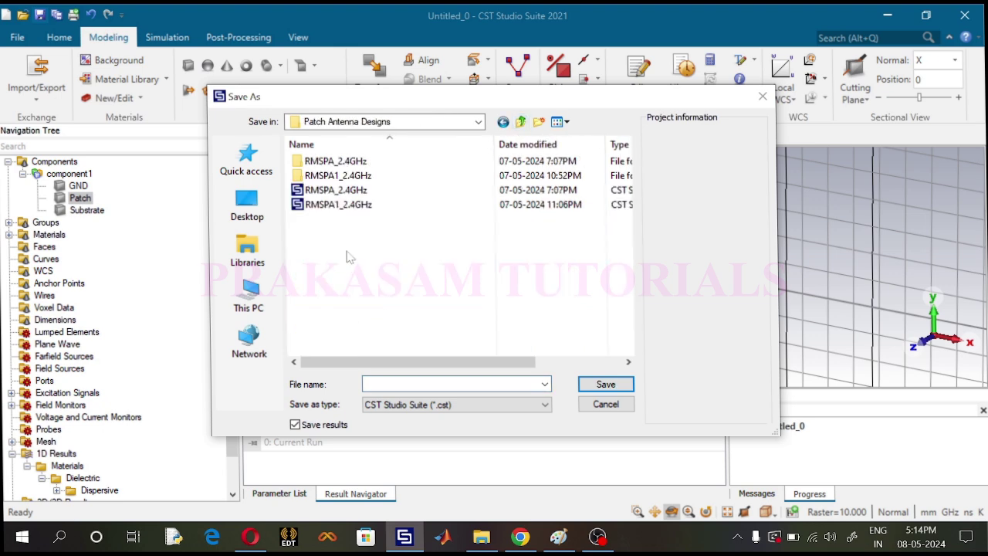
pyautogui.click(369, 383)
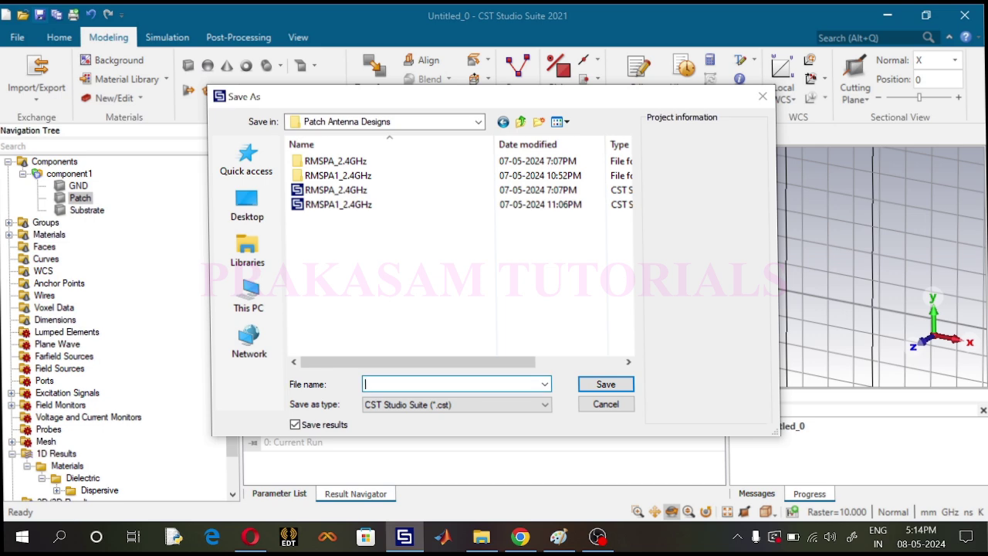
pyautogui.write('RMSPA')
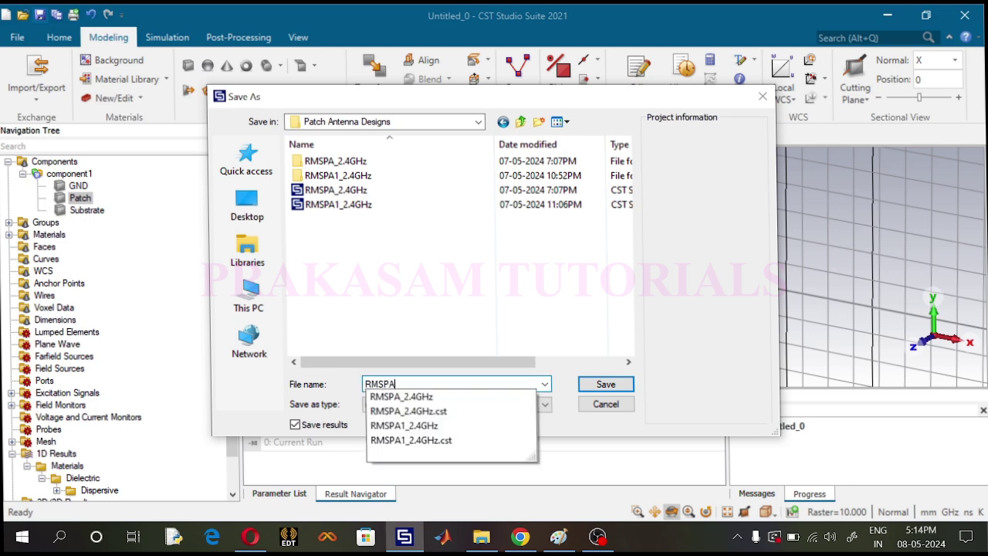
pyautogui.write('_')
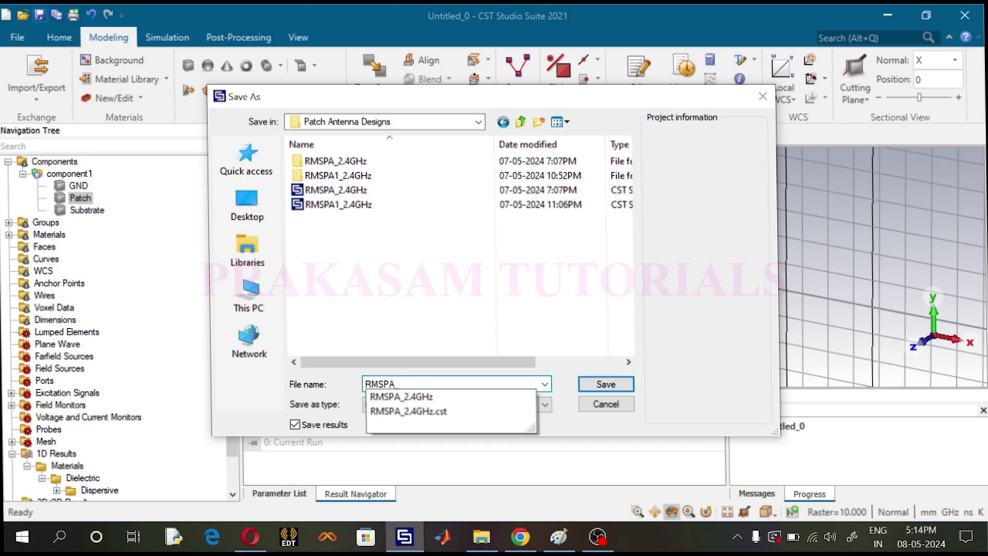
pyautogui.write('InsetFeed_')
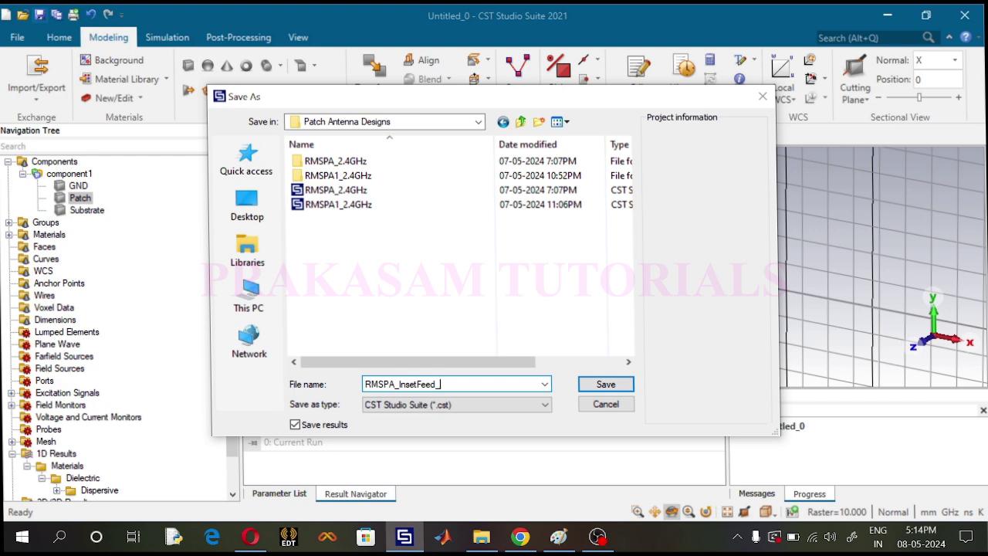
pyautogui.write('2.4GHz')
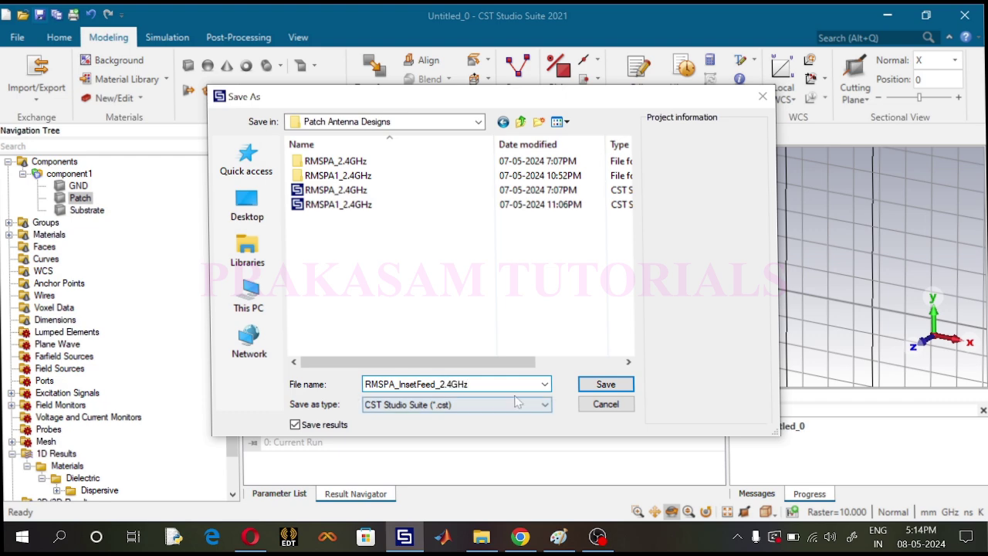
pyautogui.click(592, 387)
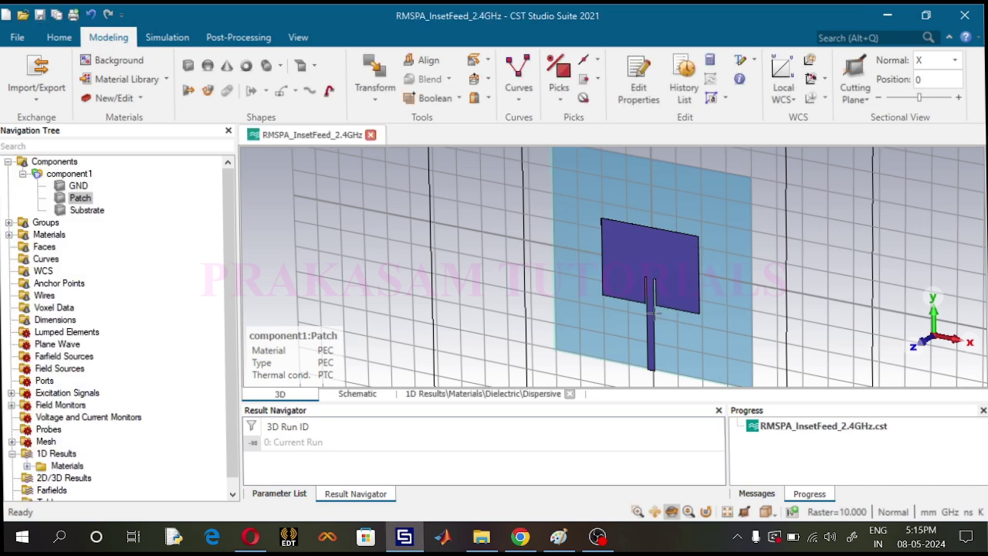
# - Pick the thin end face of the feed line at the substrate edge
pyautogui.click(650, 363)
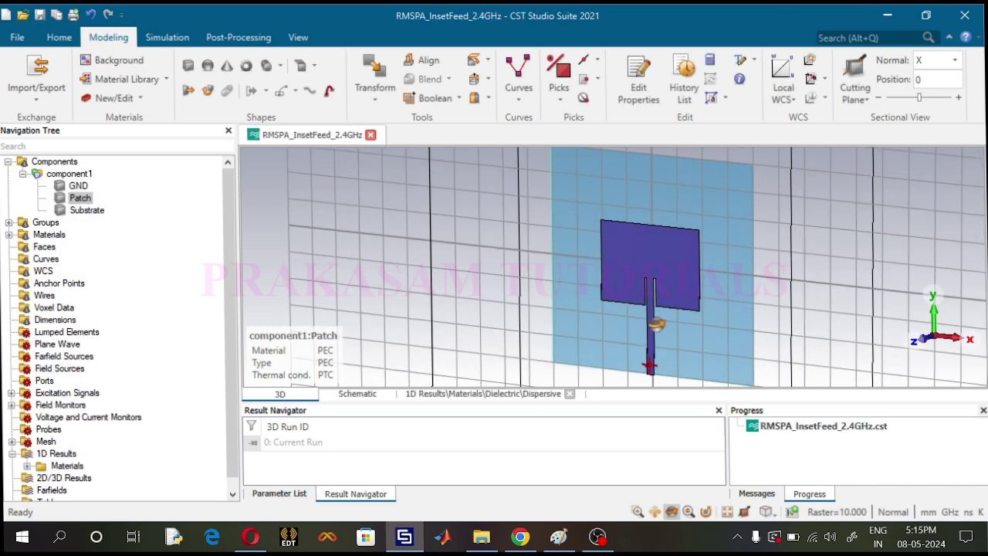
pyautogui.moveTo(651, 363); pyautogui.dragTo(615, 372)
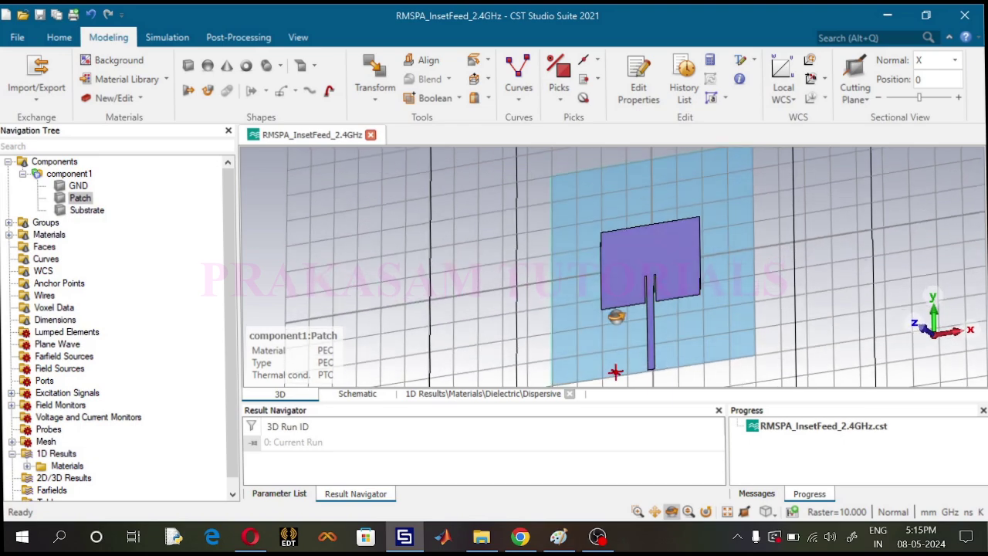
pyautogui.moveTo(616, 316); pyautogui.dragTo(648, 248)
pyautogui.moveTo(337, 234); pyautogui.dragTo(368, 203)
pyautogui.scroll(10, 670, 342)
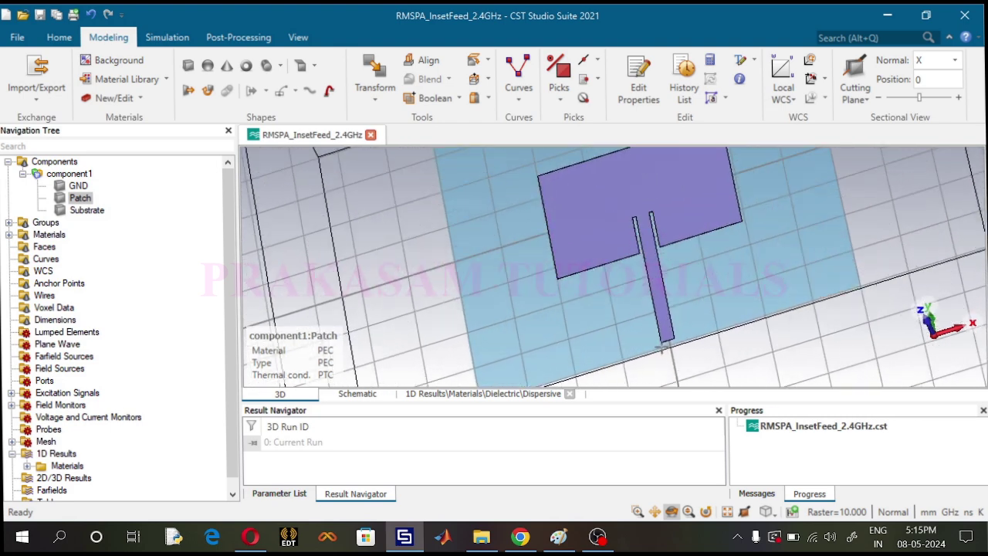
pyautogui.scroll(8, 670, 341)
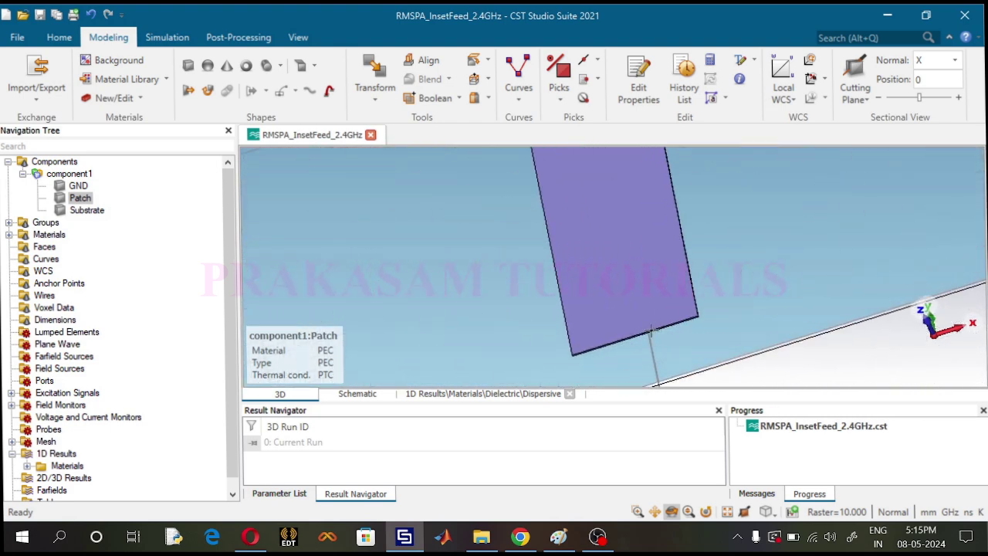
pyautogui.scroll(10, 544, 370)
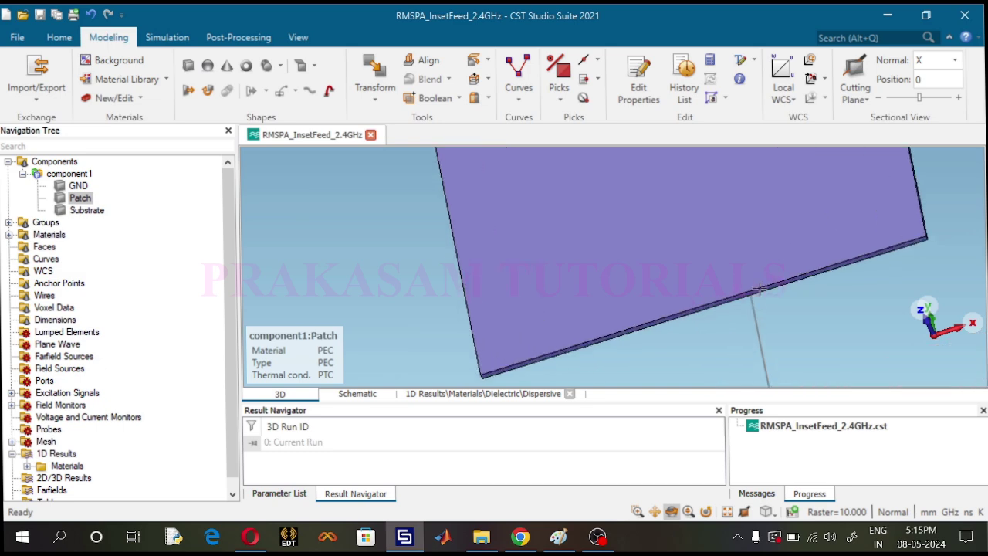
pyautogui.click(569, 101)
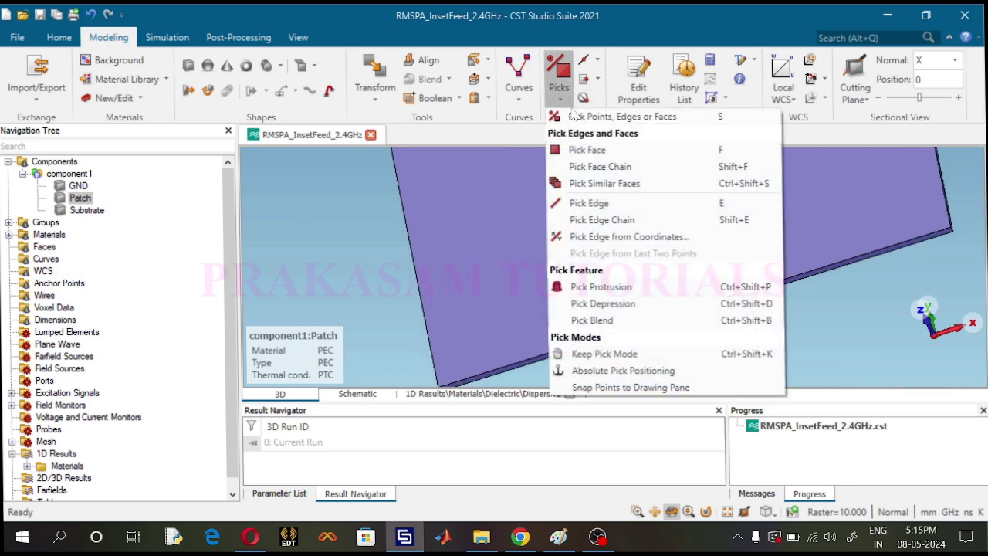
pyautogui.click(588, 151)
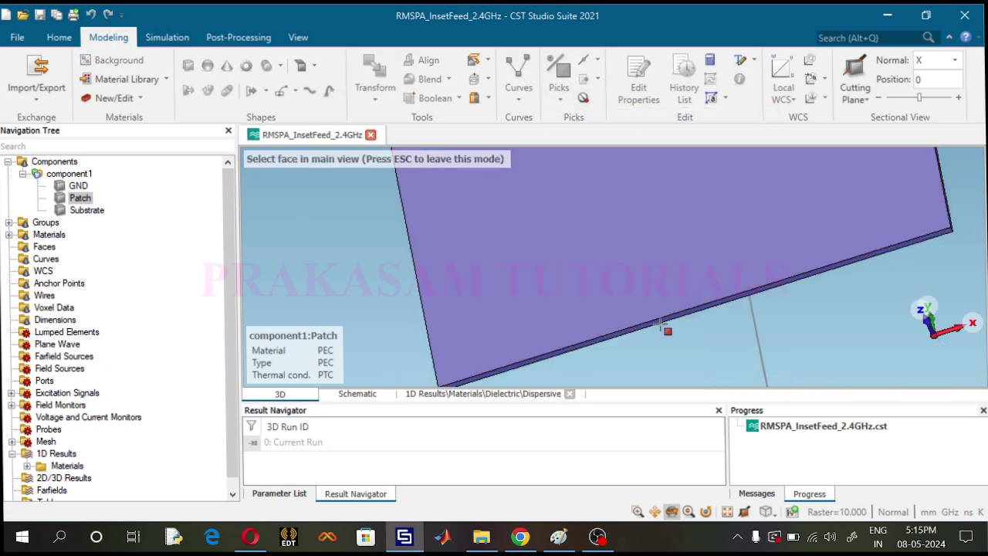
pyautogui.click(661, 325)
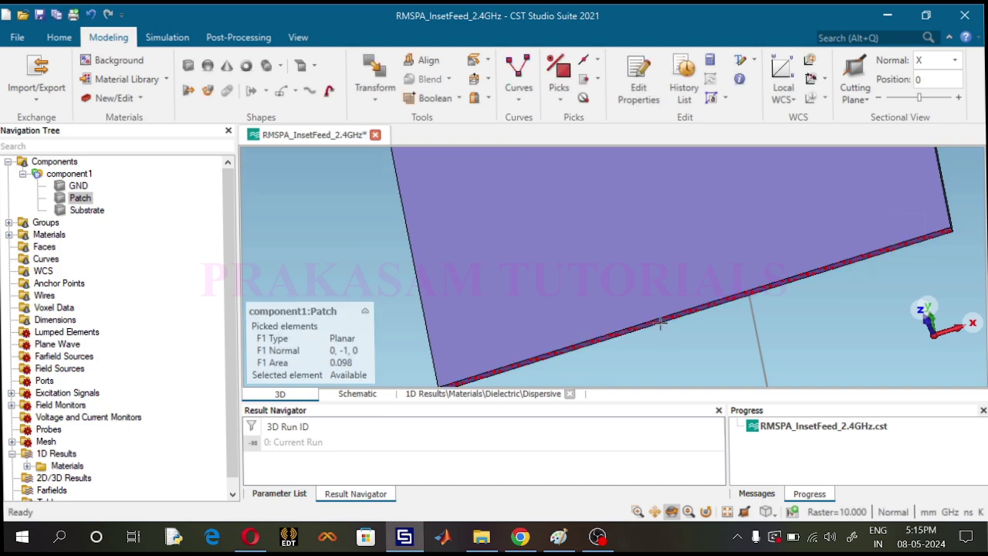
# - Try to run the Calculate port extension coefficient solver macro on the picked feed-line face
pyautogui.click(58, 37)
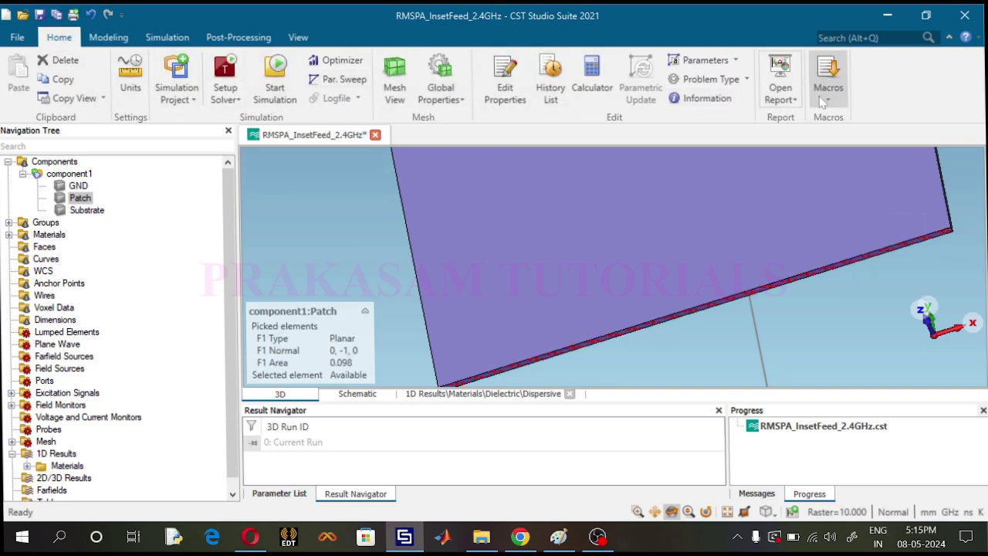
pyautogui.click(823, 100)
pyautogui.moveTo(857, 289)
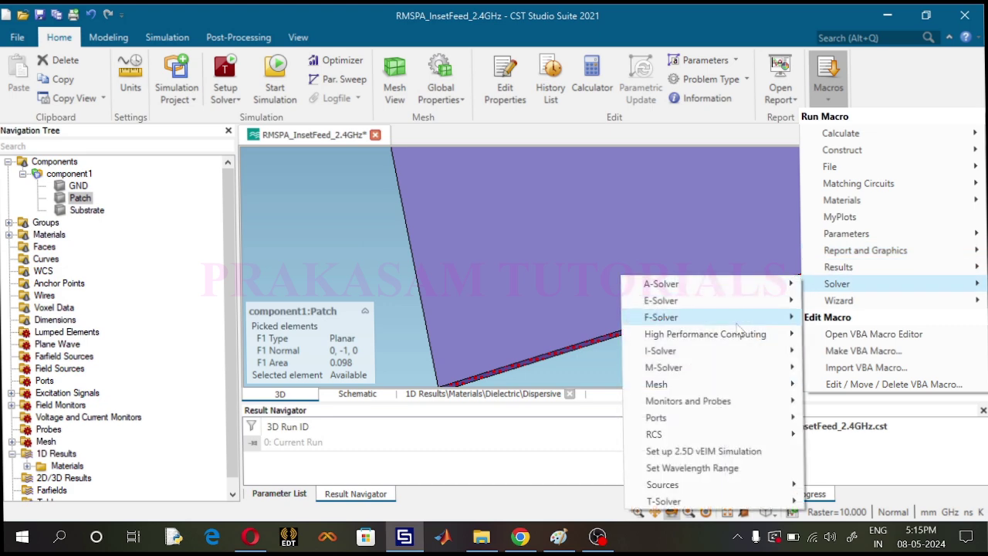
pyautogui.moveTo(704, 421)
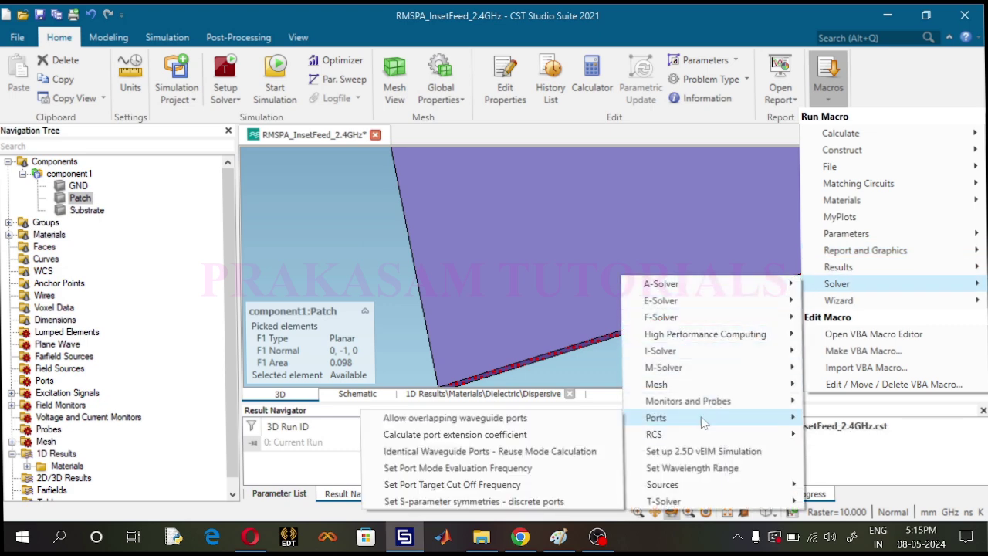
pyautogui.click(519, 440)
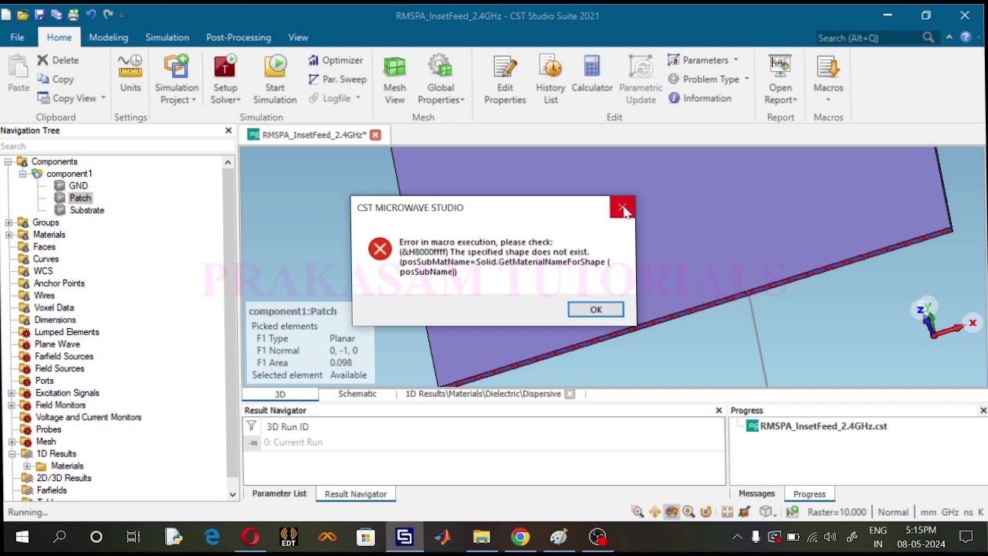
pyautogui.click(622, 207)
pyautogui.click(828, 83)
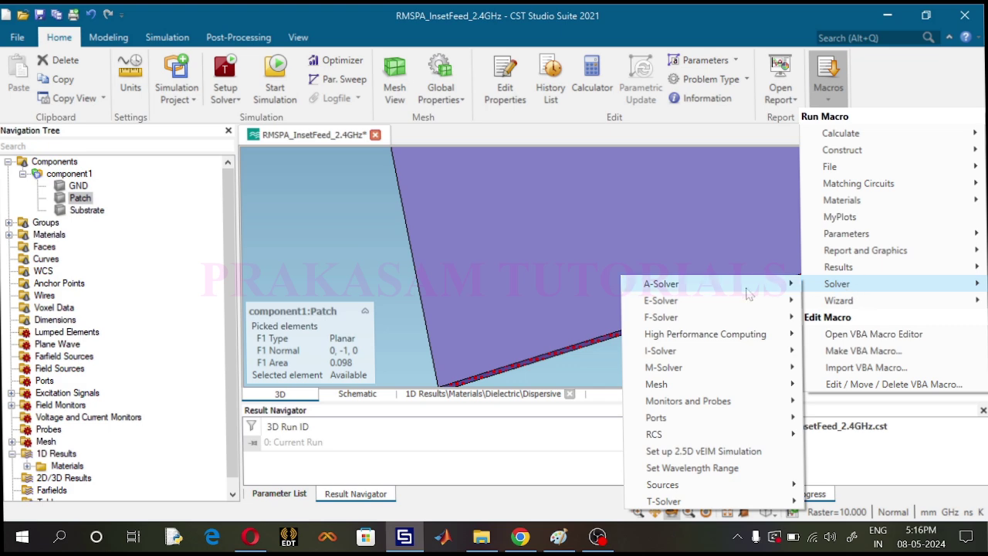
pyautogui.moveTo(671, 423)
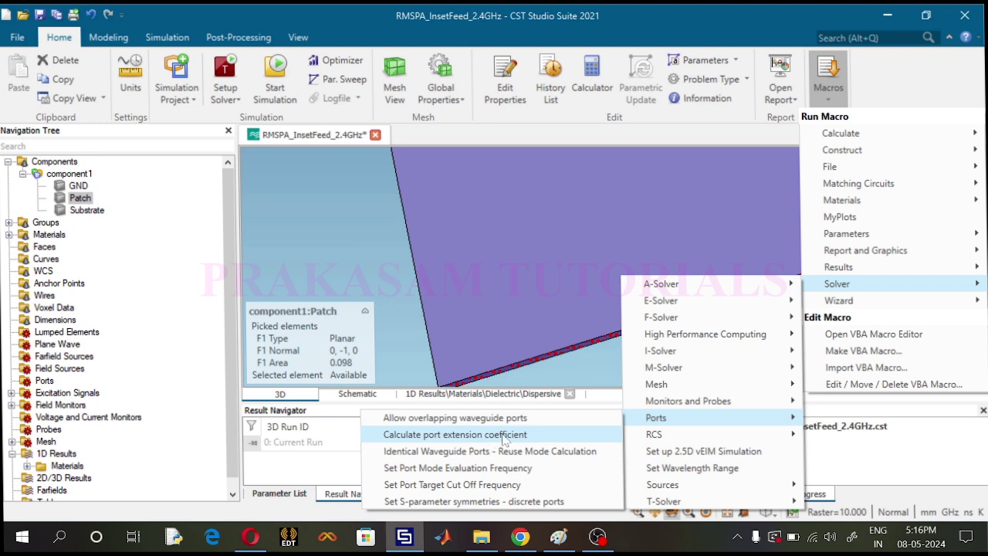
pyautogui.click(506, 435)
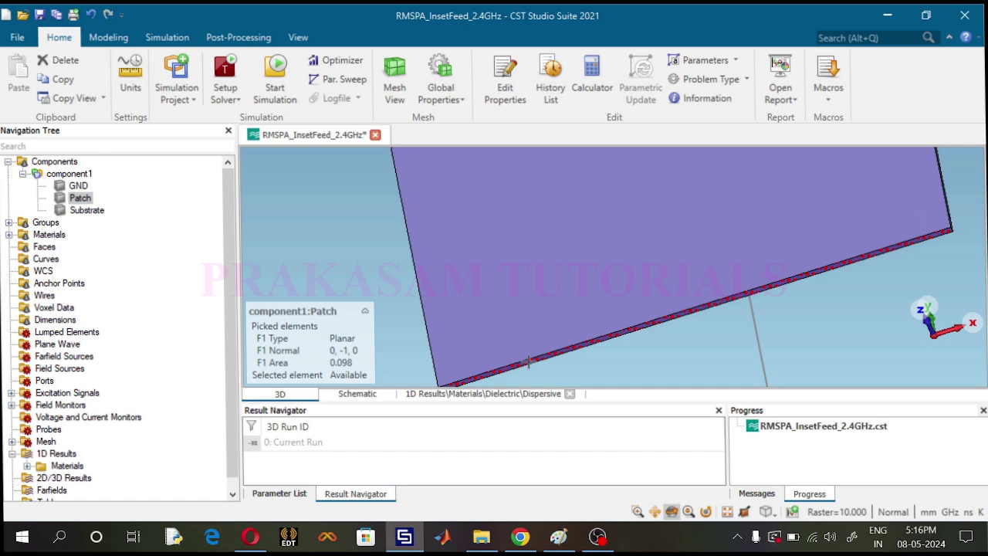
pyautogui.rightClick(528, 363)
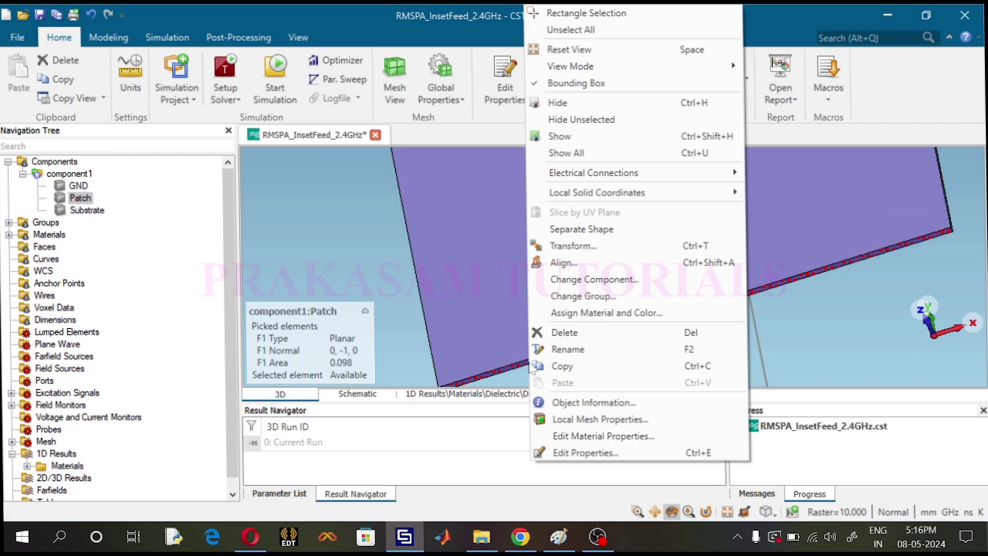
pyautogui.click(514, 367)
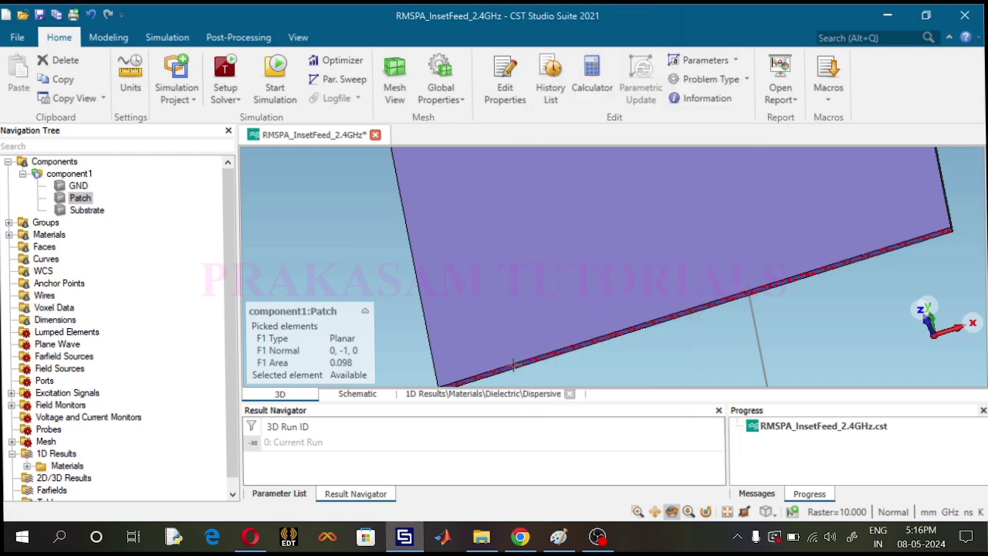
pyautogui.scroll(1, 662, 318)
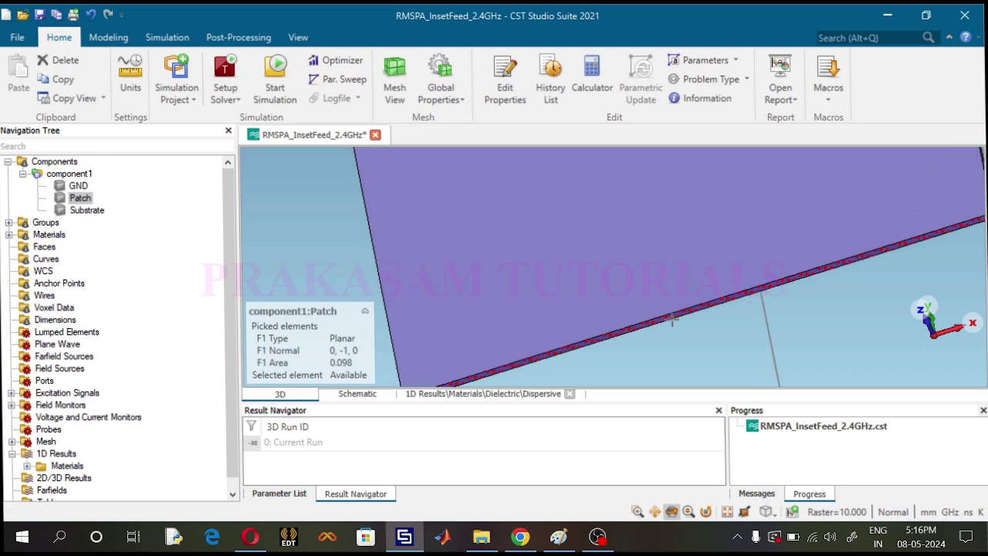
pyautogui.scroll(-1, 663, 318)
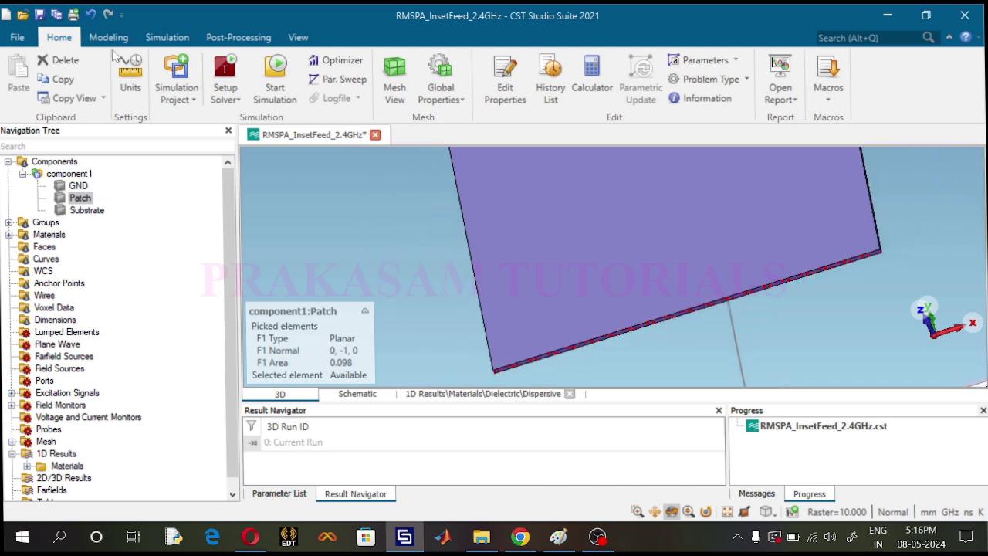
# - Start a waveguide port on the picked feed-line face and extend both its Xmin and Xmax sides by 3 mm
pyautogui.click(109, 36)
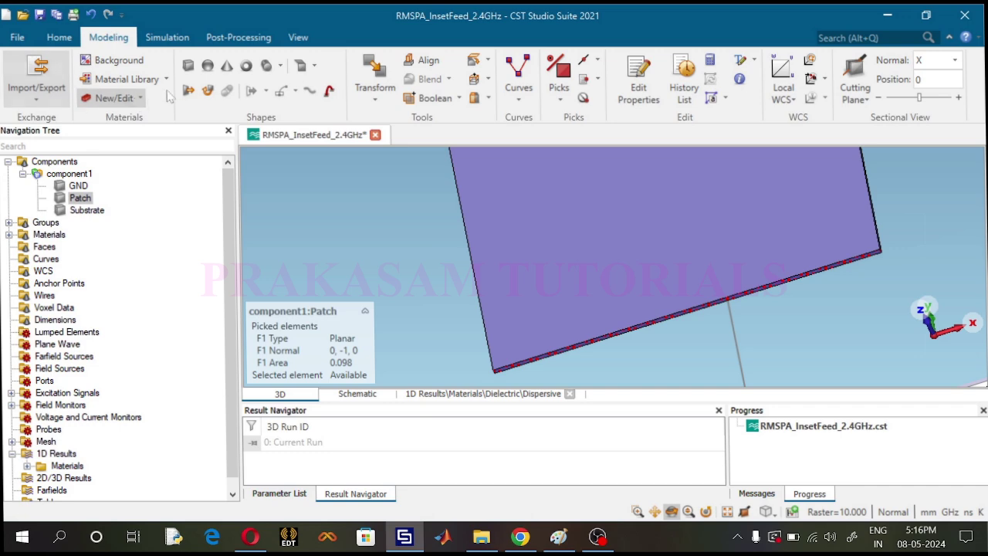
pyautogui.click(167, 37)
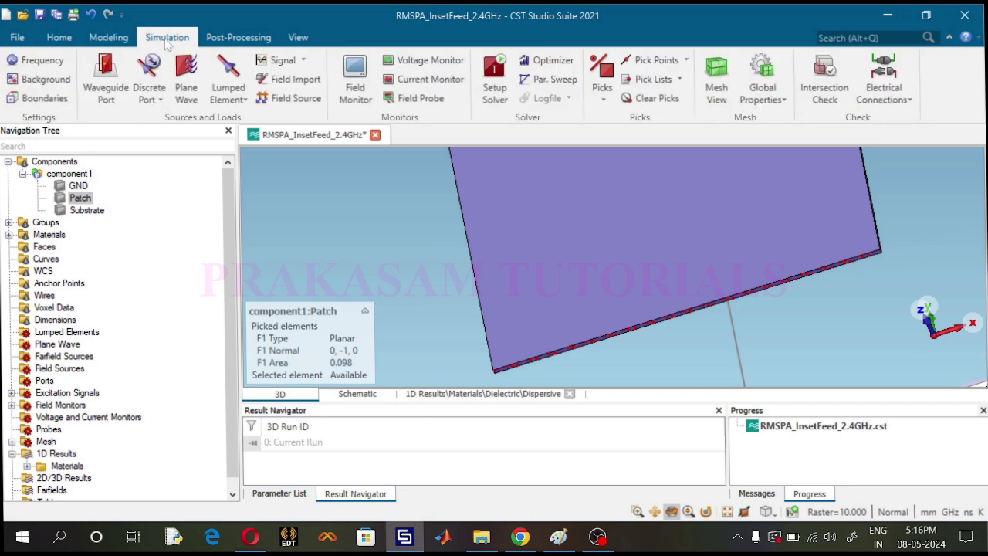
pyautogui.click(105, 89)
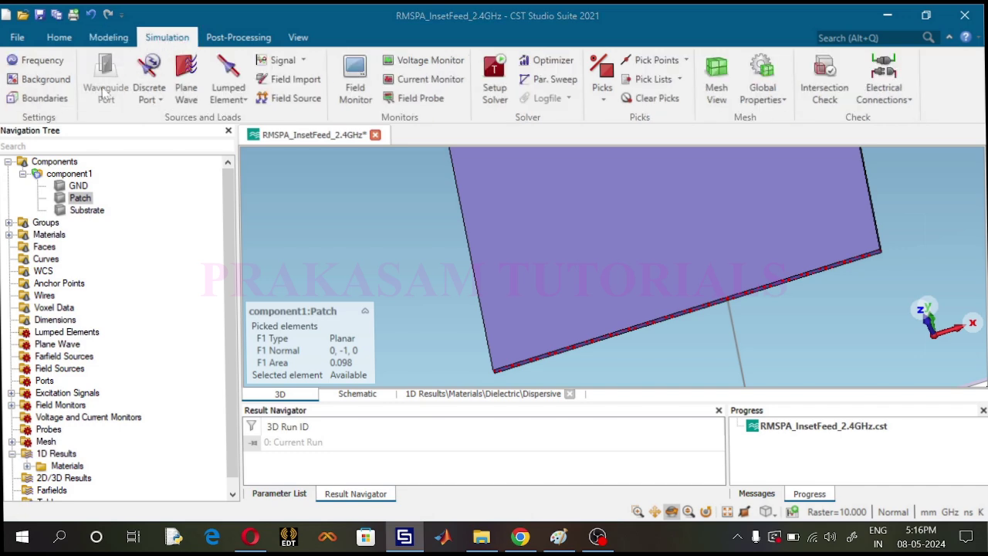
pyautogui.click(820, 257)
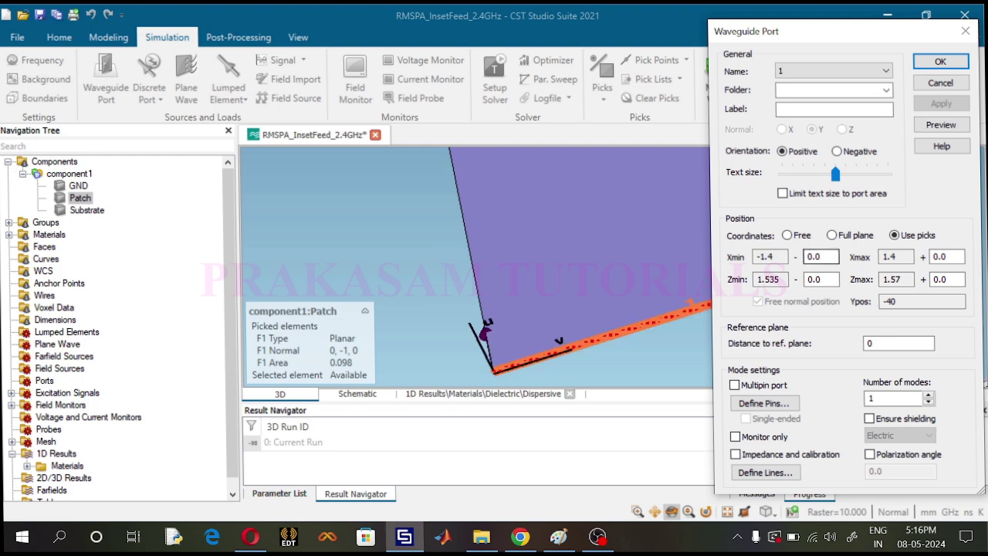
pyautogui.doubleClick(816, 257)
pyautogui.write('3')
pyautogui.click(944, 125)
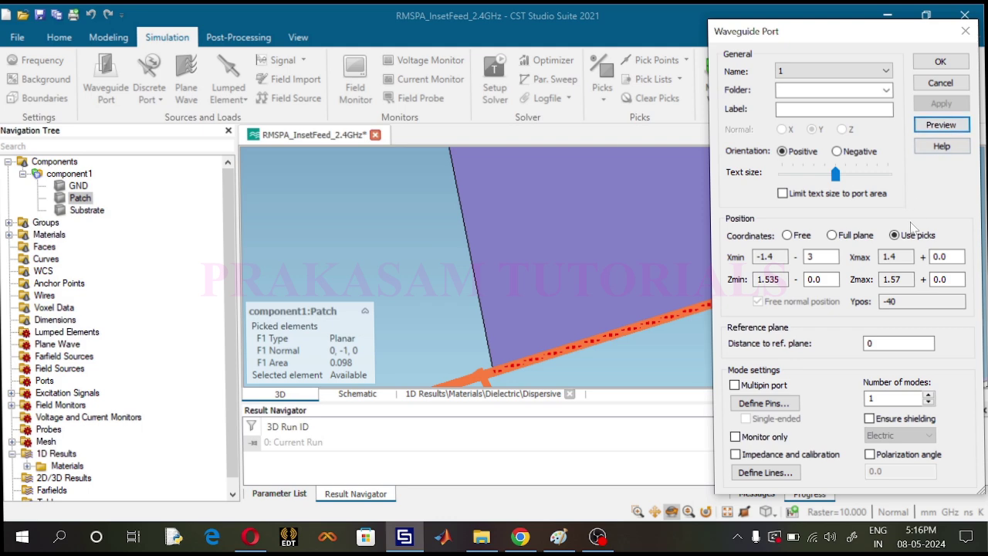
pyautogui.click(942, 256)
pyautogui.write('3')
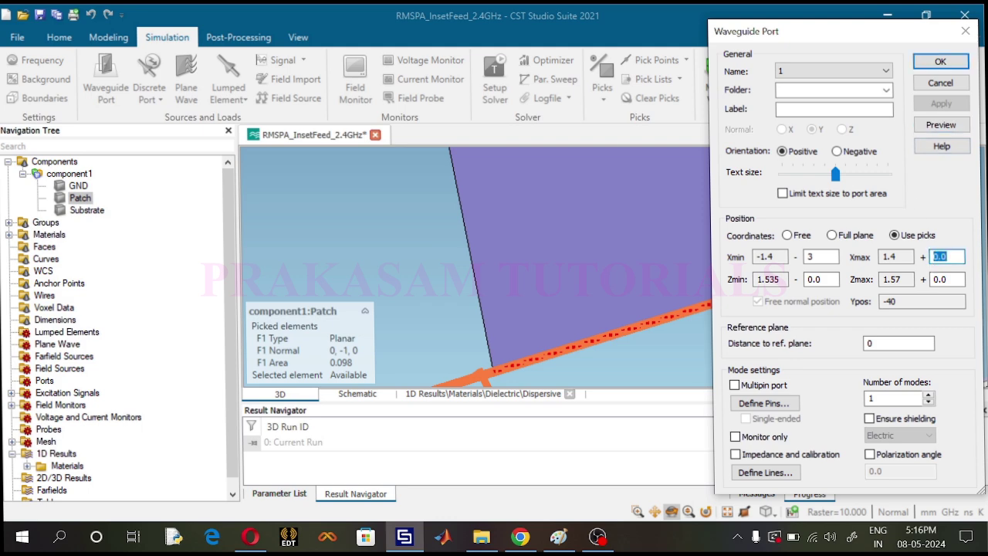
pyautogui.click(955, 127)
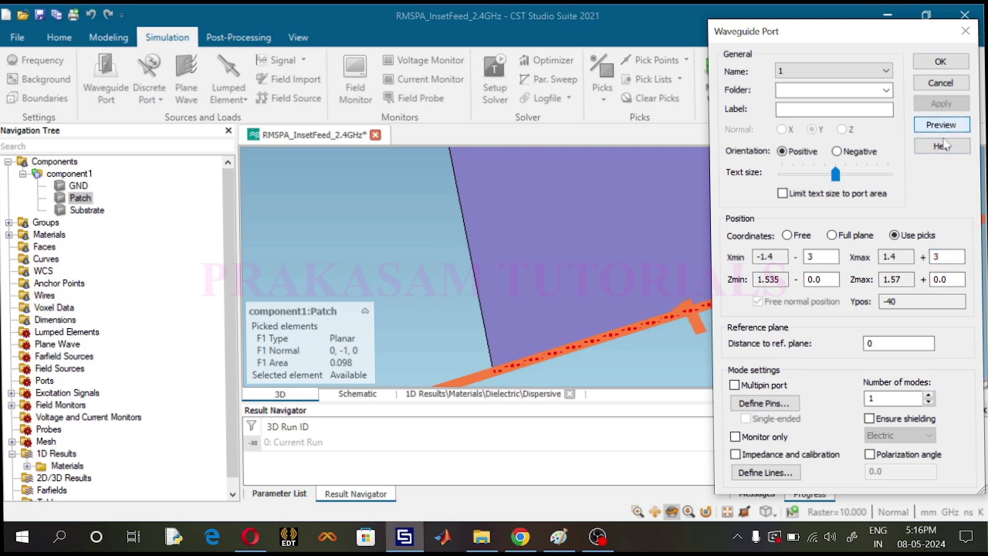
# - Extend the waveguide port by 3 mm on both its Zmin and Zmax sides and create the port
pyautogui.scroll(2, 649, 255)
pyautogui.scroll(-4, 625, 254)
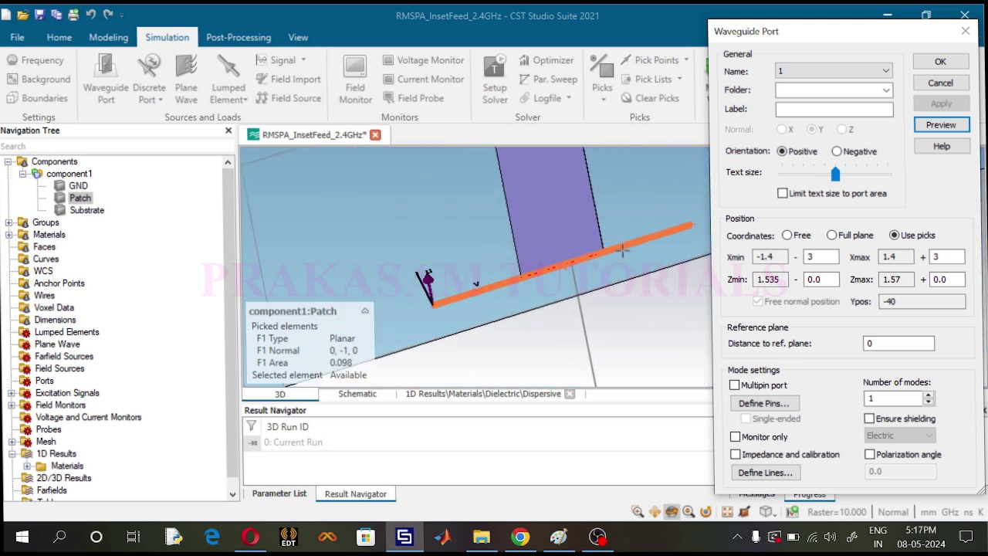
pyautogui.click(819, 280)
pyautogui.doubleClick(815, 280)
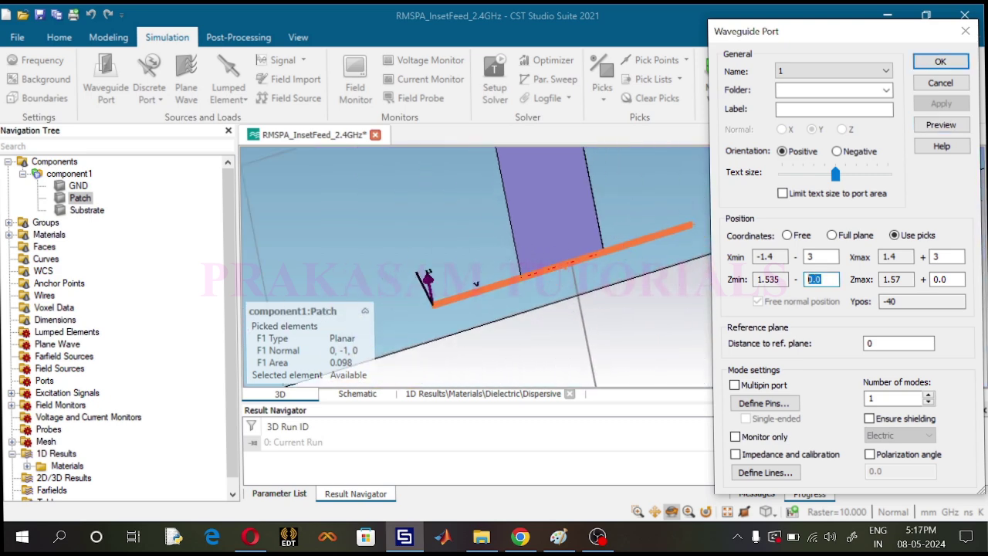
pyautogui.write('3')
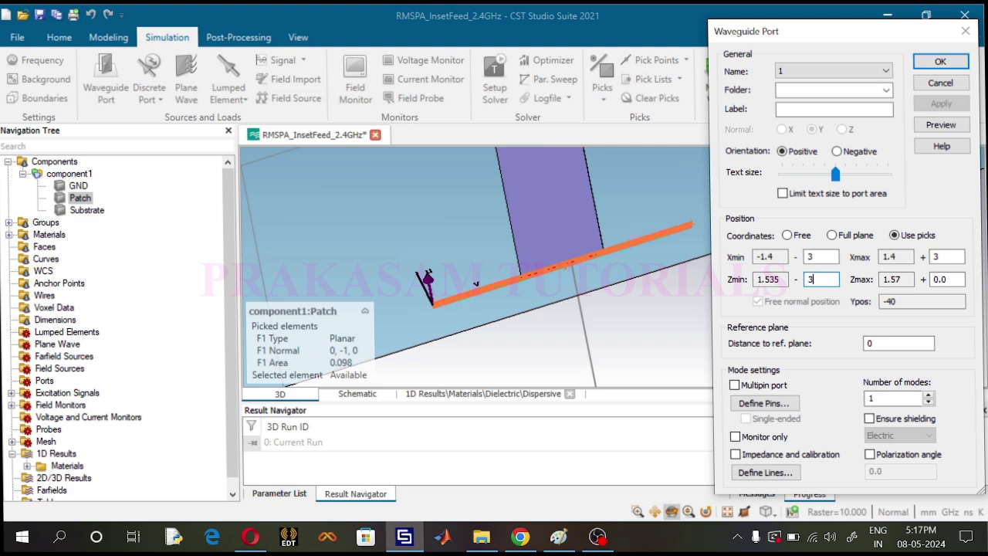
pyautogui.click(955, 126)
pyautogui.press('Tab')
pyautogui.press('Tab')
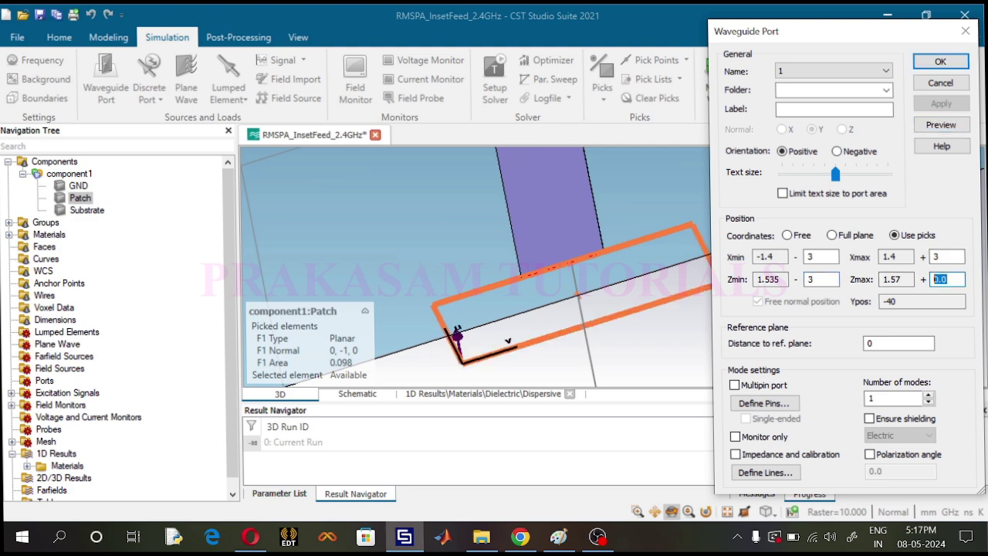
pyautogui.write('3')
pyautogui.click(951, 130)
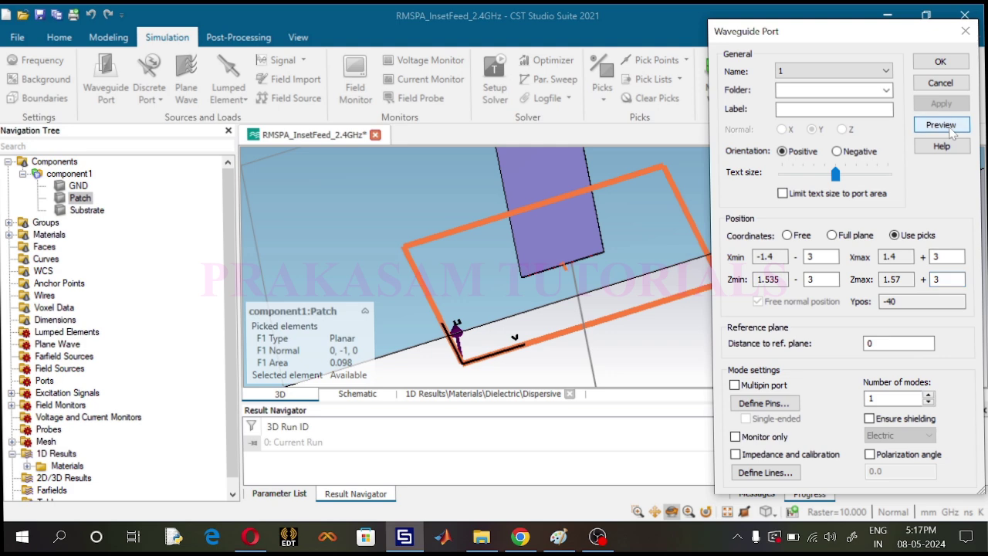
pyautogui.click(940, 64)
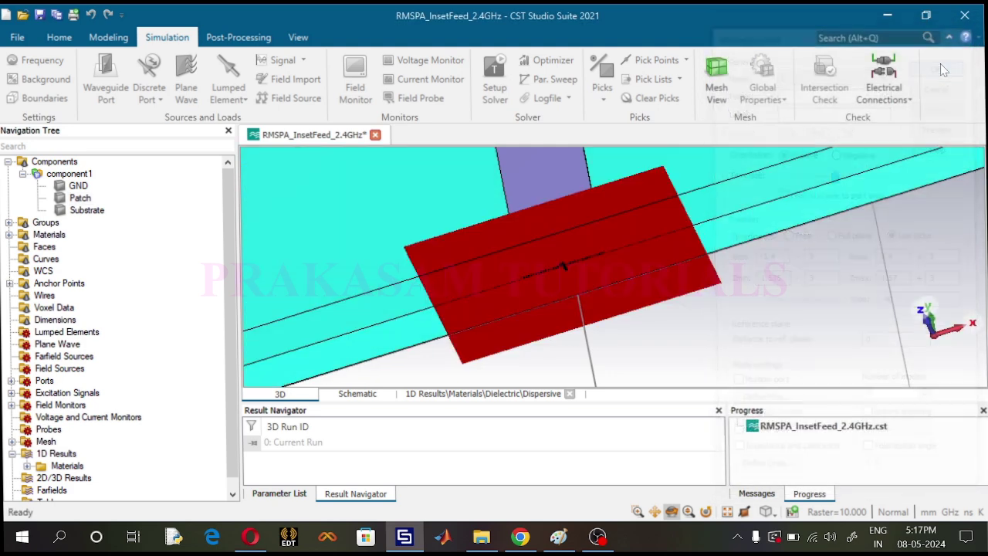
# - Examine the waveguide port's size and position relative to the feed line and the substrate edge
pyautogui.scroll(-5, 760, 240)
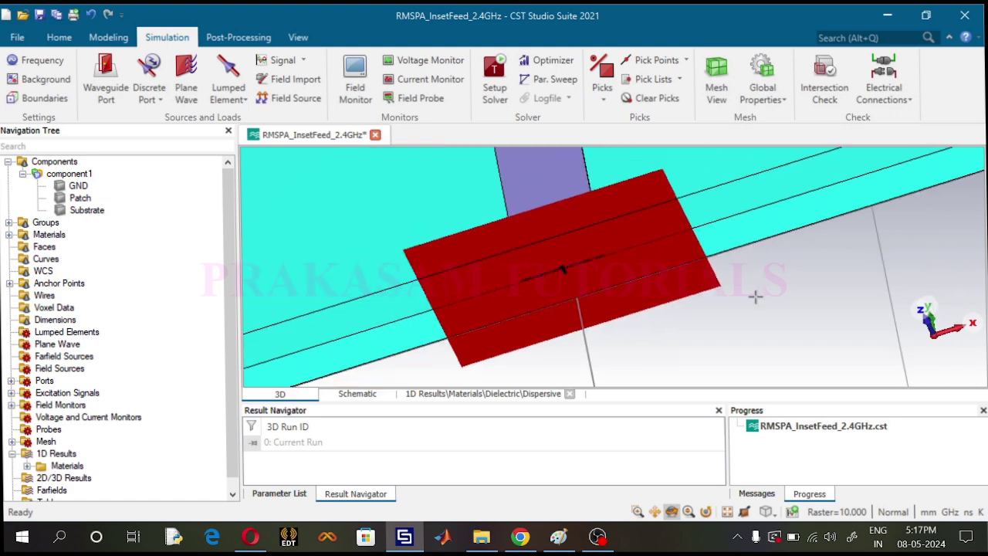
pyautogui.scroll(-5, 750, 337)
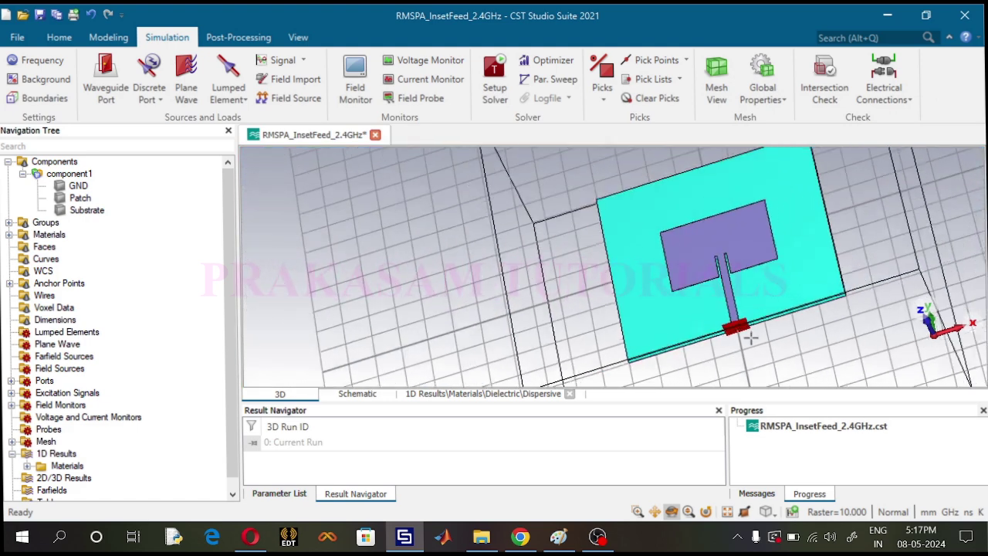
pyautogui.moveTo(873, 258); pyautogui.dragTo(850, 288)
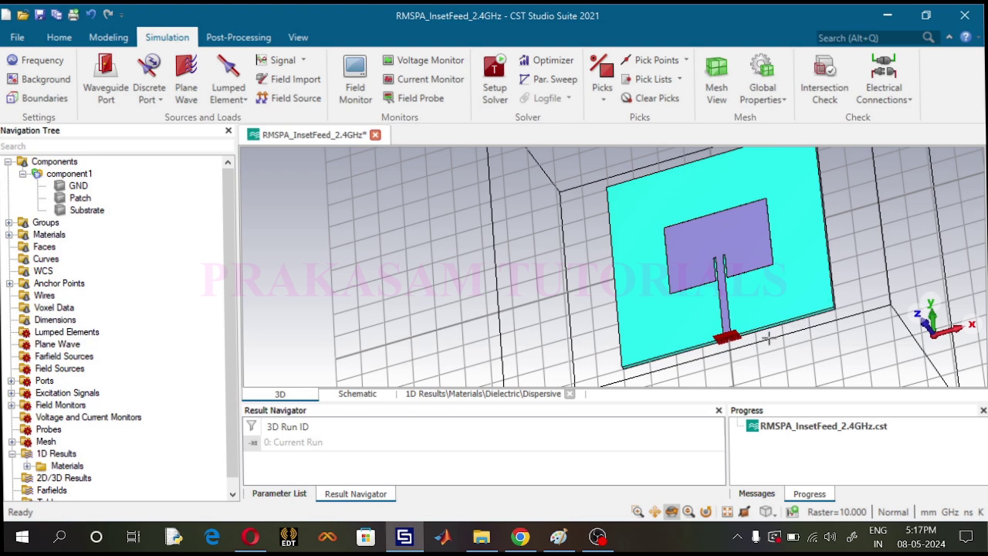
pyautogui.scroll(4, 737, 343)
pyautogui.scroll(1, 735, 342)
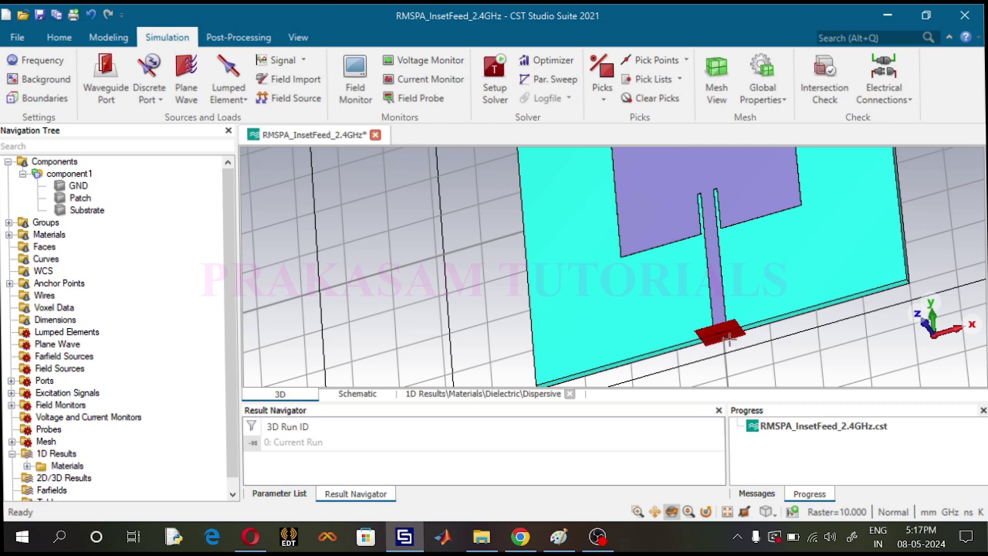
pyautogui.scroll(6, 729, 340)
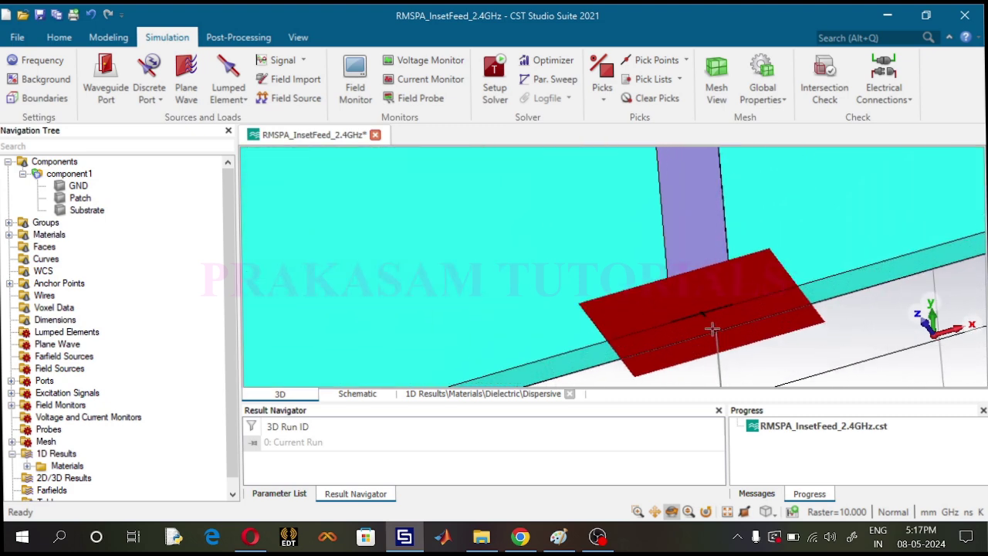
pyautogui.scroll(-3, 712, 318)
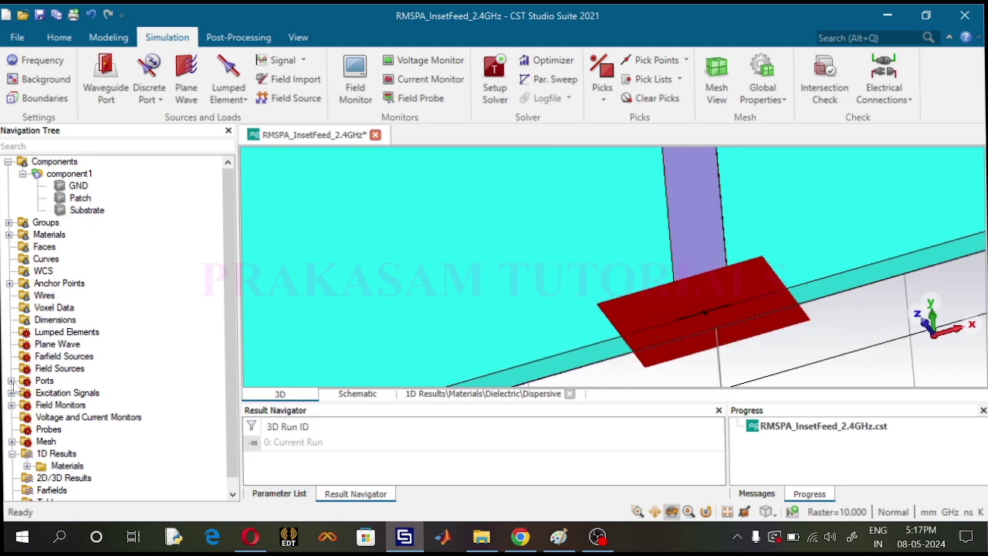
# - Modify port1 by setting its Zmin extension to 0
pyautogui.click(11, 380)
pyautogui.click(61, 394)
pyautogui.doubleClick(62, 394)
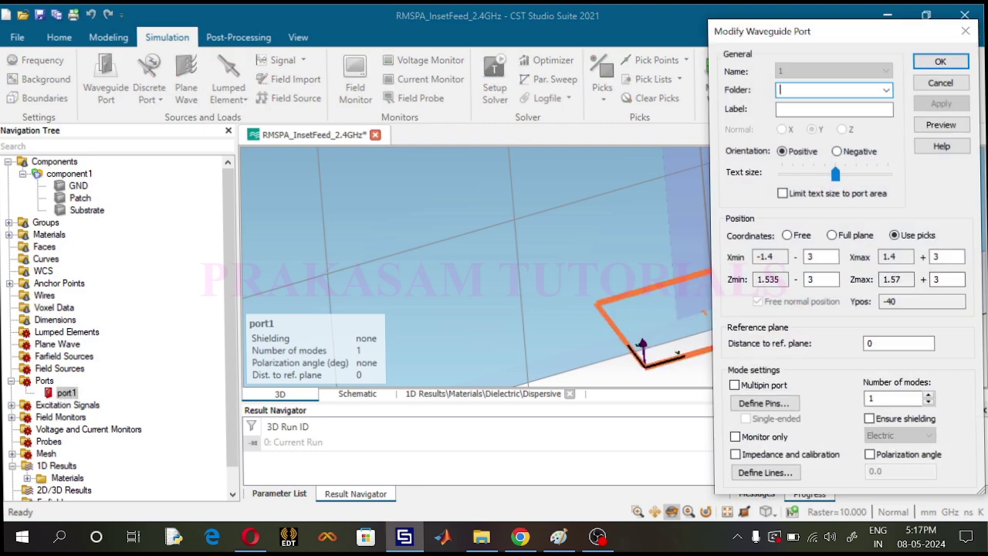
pyautogui.click(821, 278)
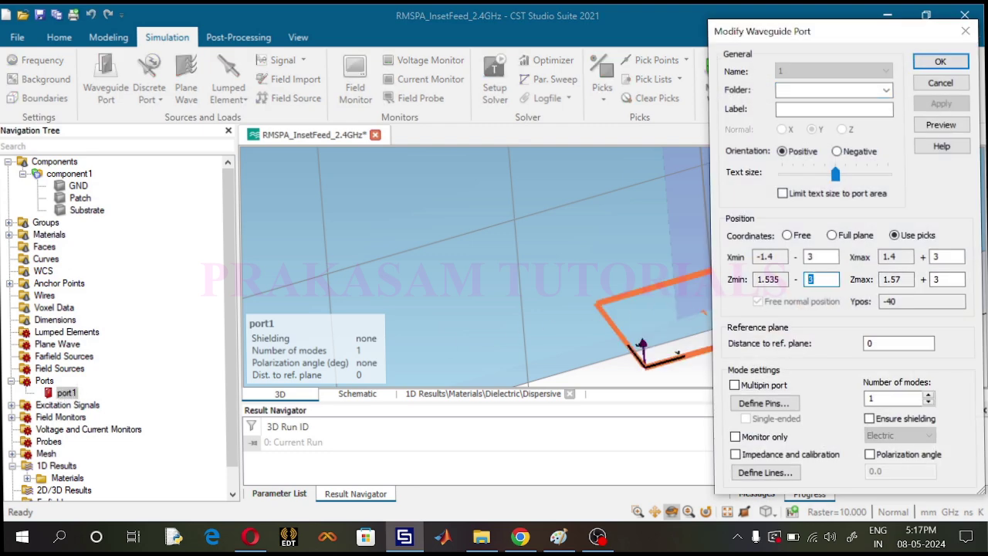
pyautogui.write('0')
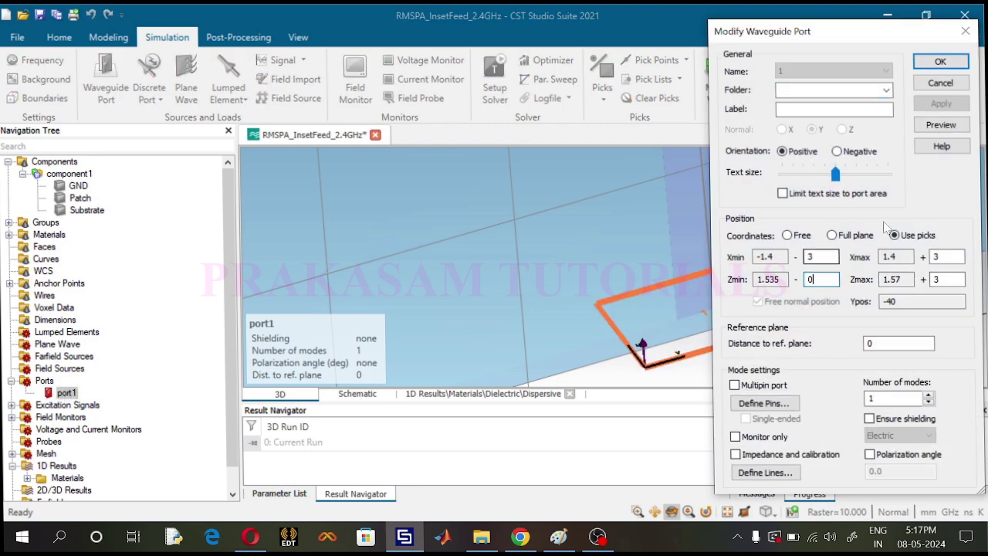
pyautogui.click(941, 125)
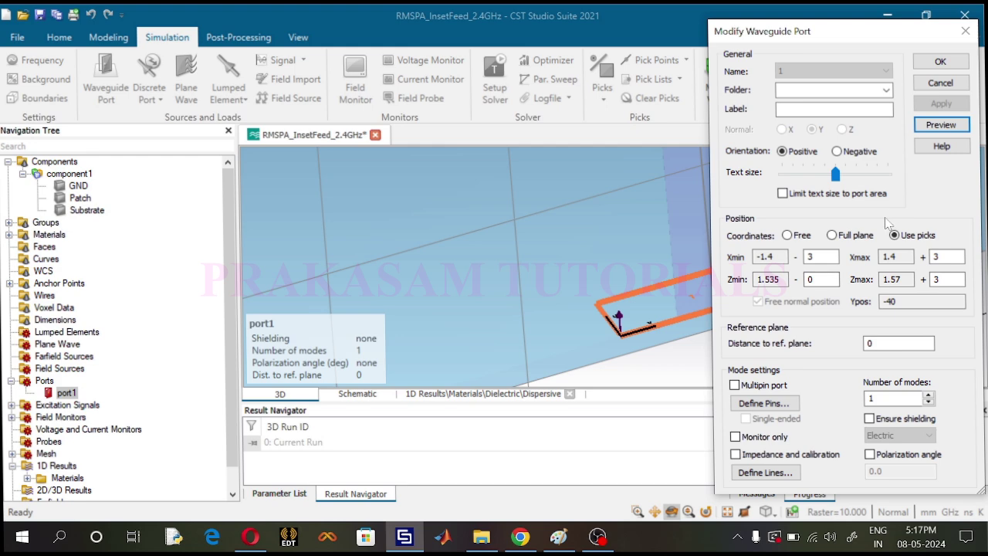
pyautogui.click(941, 61)
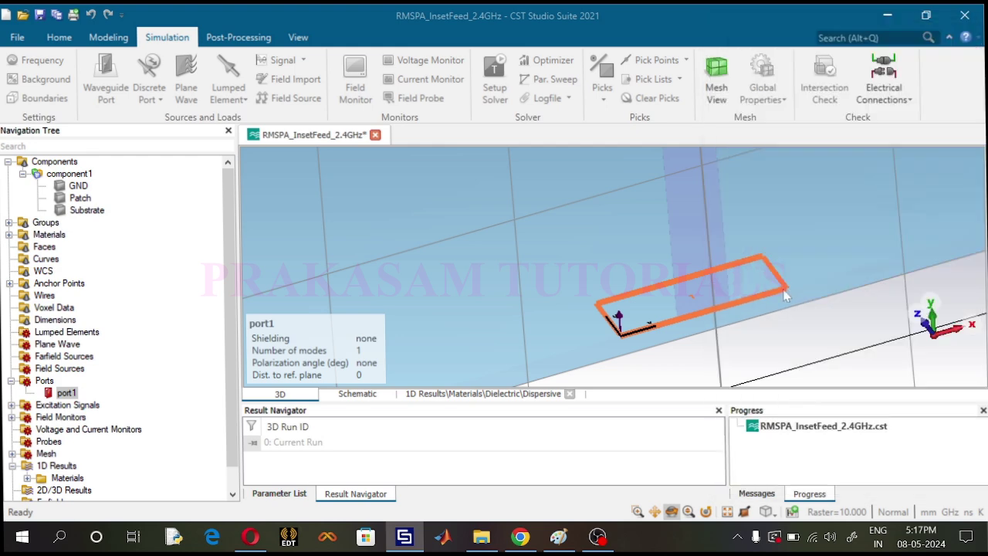
# - Try to set the Zmin extension of port1 to 1 mm
pyautogui.scroll(5, 737, 303)
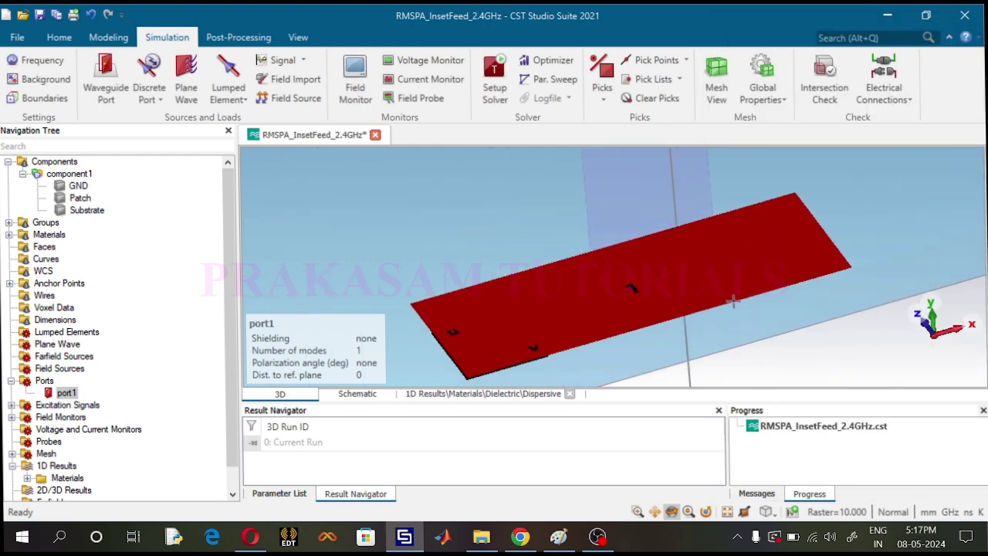
pyautogui.scroll(-3, 734, 303)
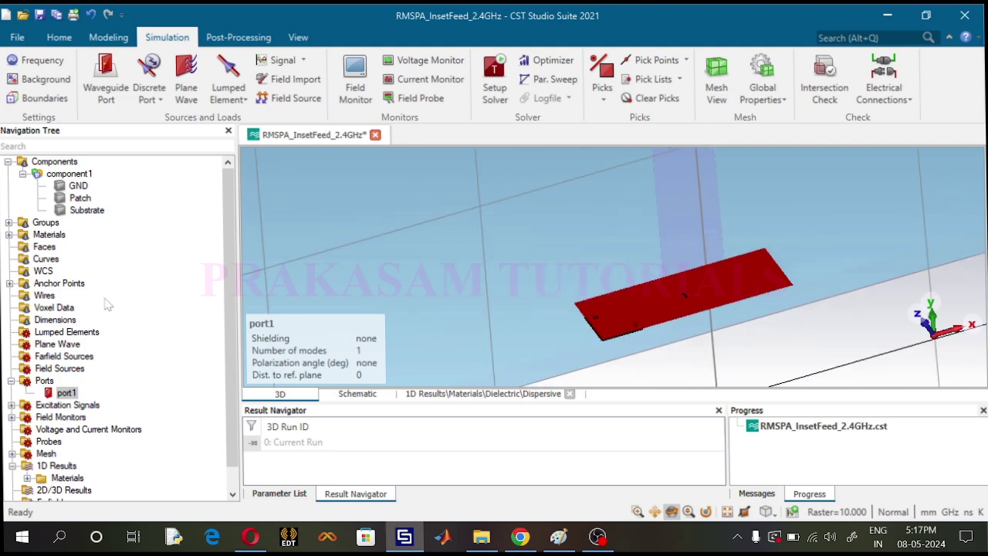
pyautogui.click(65, 394)
pyautogui.doubleClick(814, 278)
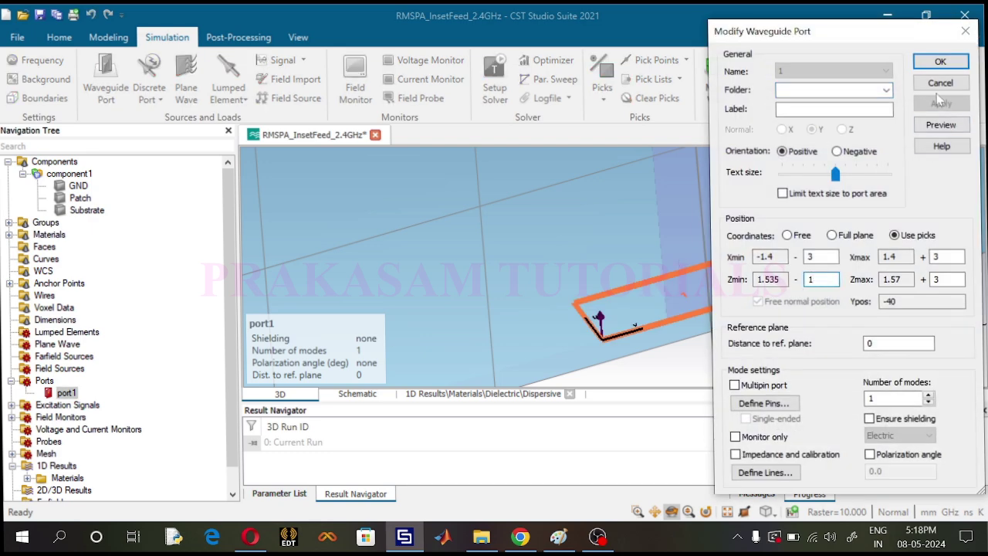
pyautogui.click(946, 67)
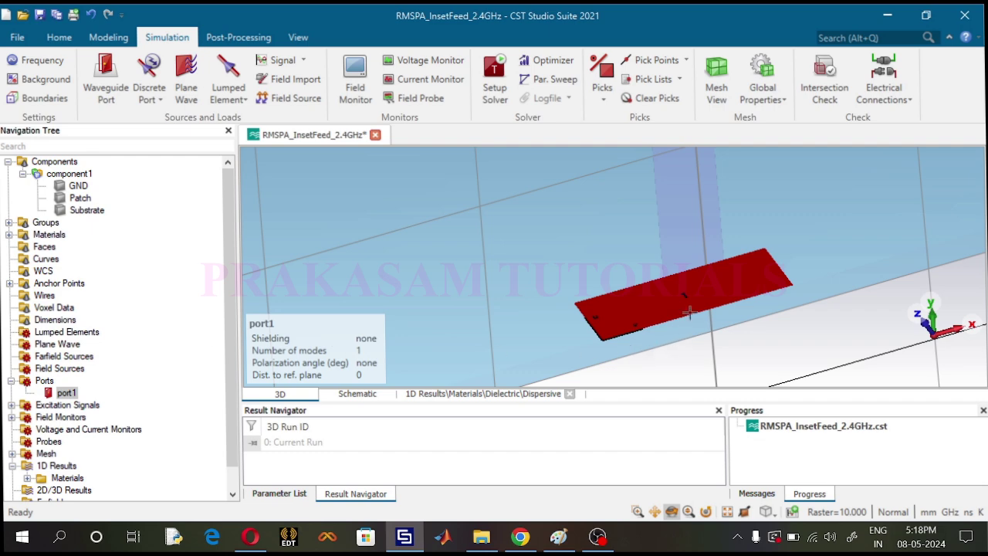
# - Display all components of the antenna together with the port and save the project
pyautogui.scroll(2, 691, 312)
pyautogui.scroll(-6, 691, 311)
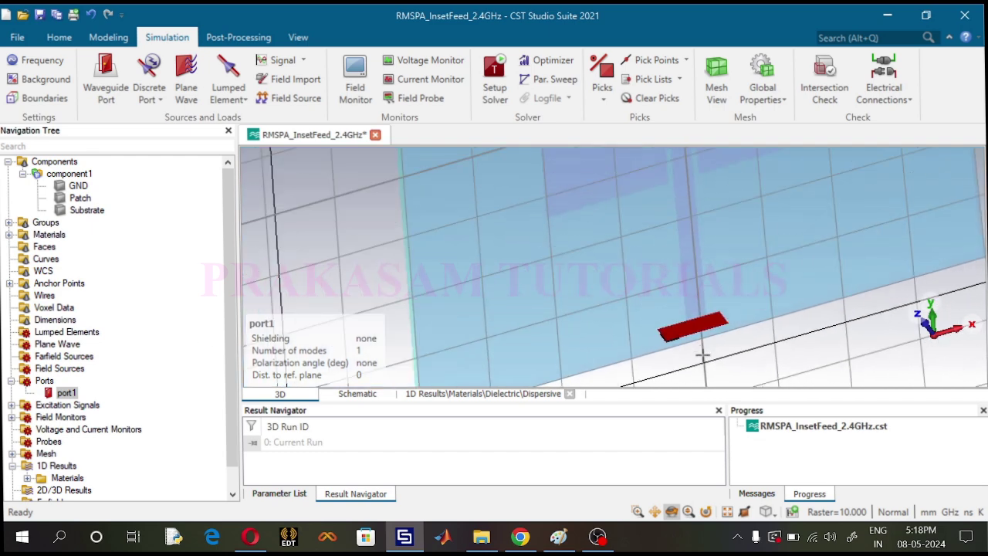
pyautogui.scroll(-2, 721, 366)
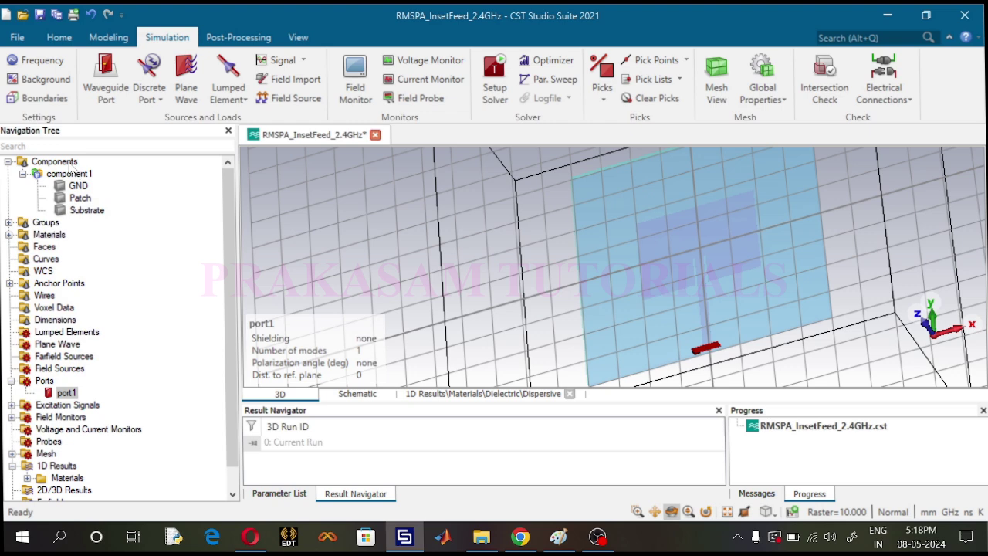
pyautogui.click(69, 164)
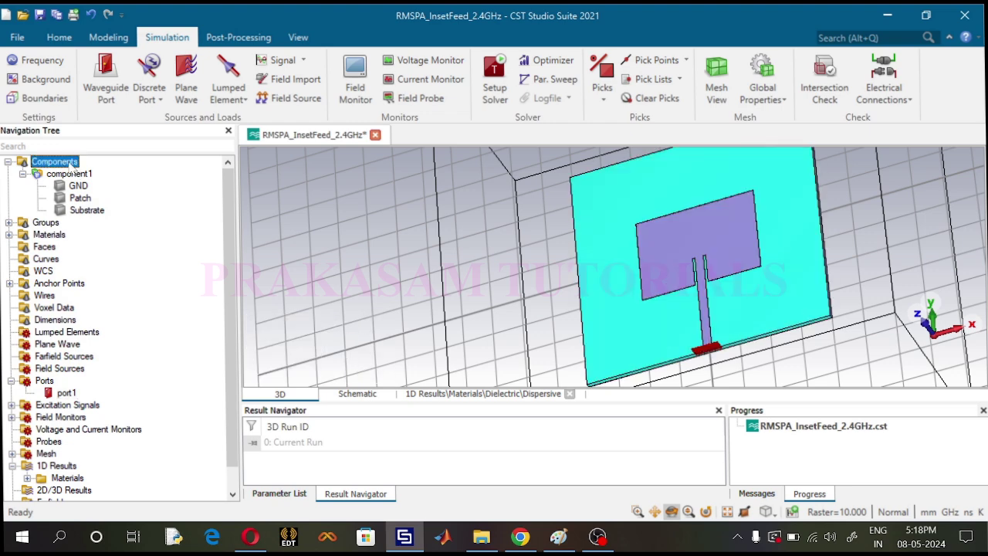
pyautogui.click(39, 15)
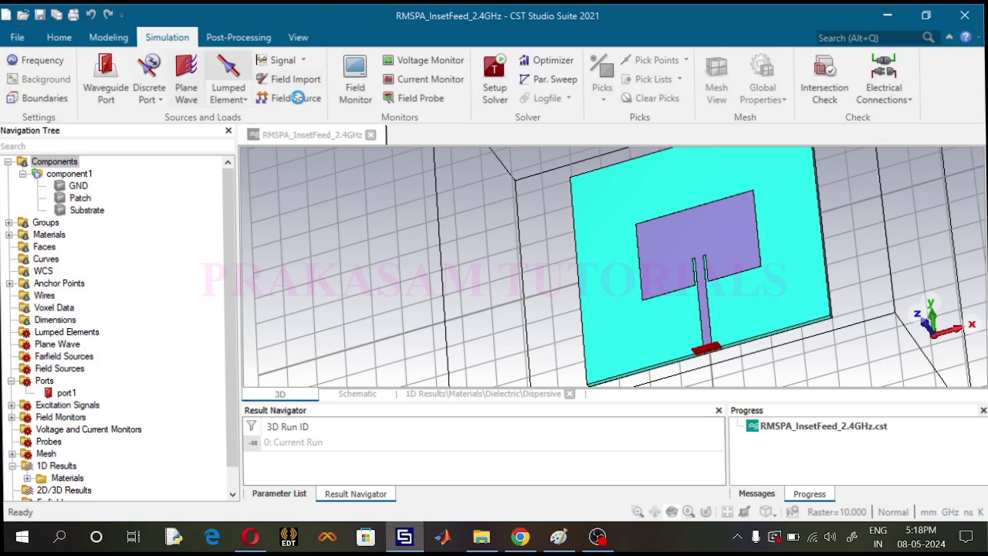
# - Add a surface current (TLM only) field monitor at 2.4 GHz
pyautogui.click(355, 81)
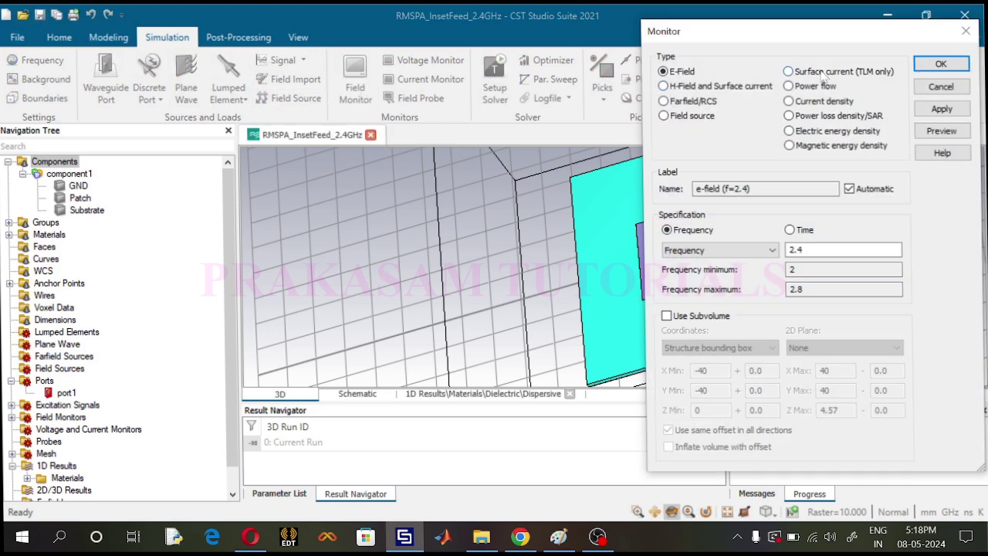
pyautogui.click(823, 73)
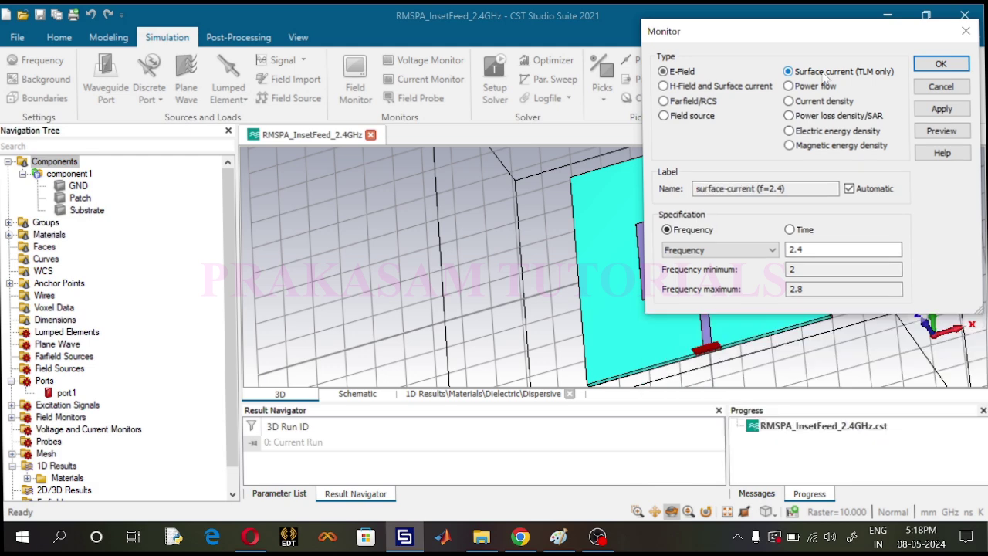
pyautogui.click(941, 109)
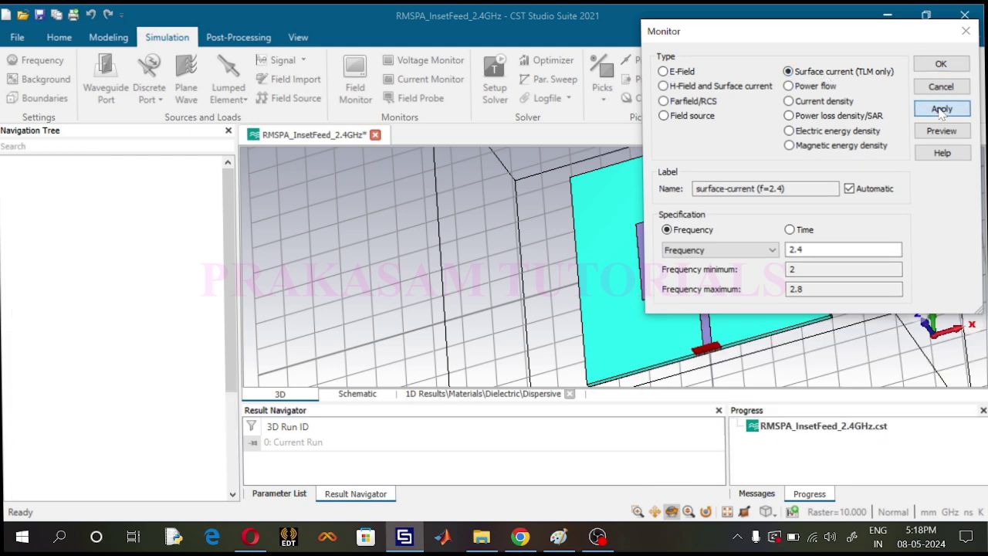
# - Add a current density field monitor at 2.4 GHz and finish defining monitors
pyautogui.click(838, 103)
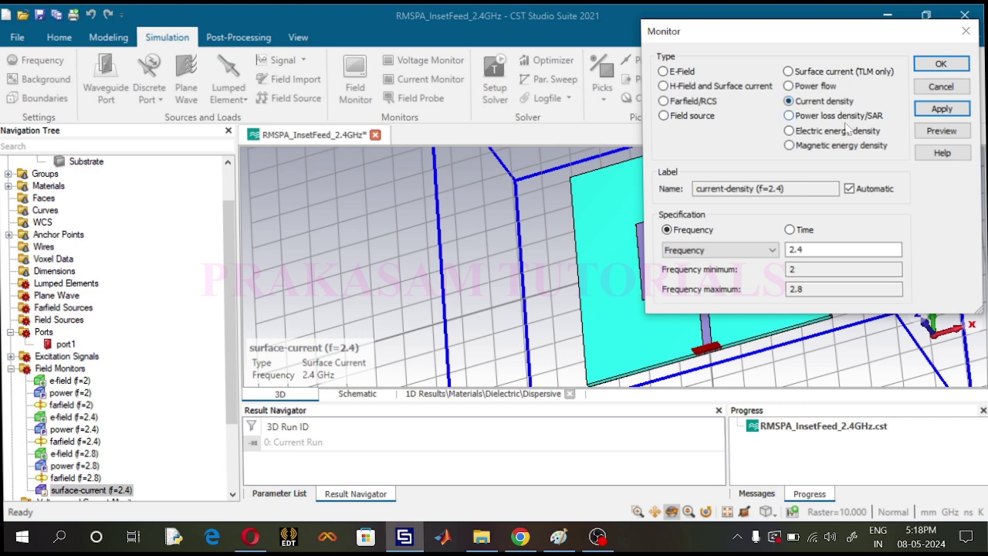
pyautogui.click(942, 108)
pyautogui.click(941, 66)
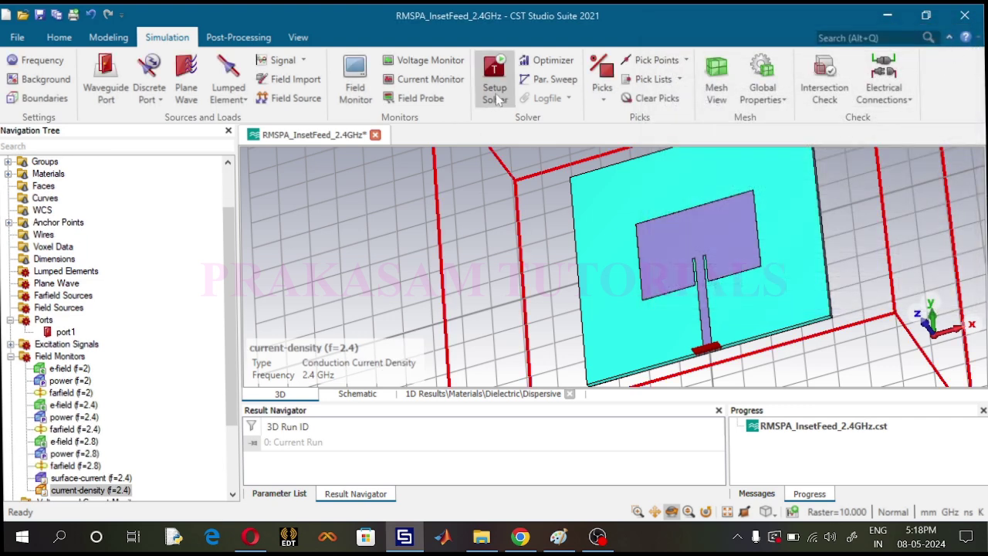
# - Collapse the field monitors list and start the solver simulation of the antenna
pyautogui.click(10, 356)
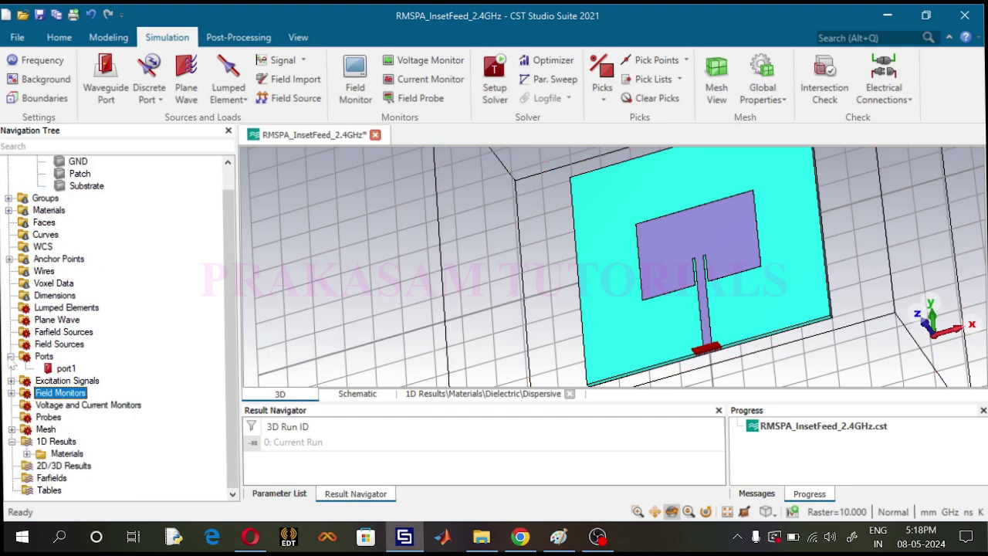
pyautogui.click(494, 81)
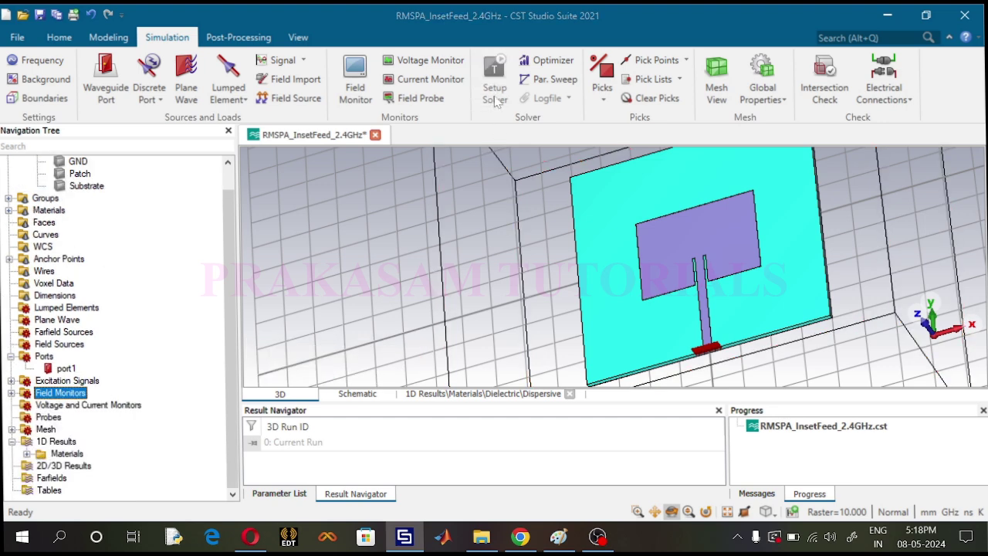
pyautogui.click(650, 139)
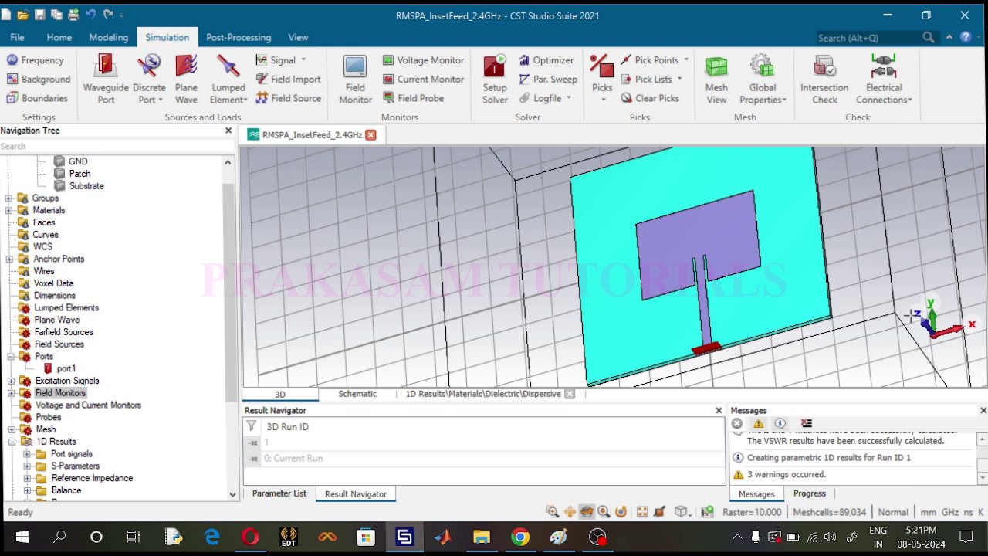
# - Display the simulated S1,1 curve from the 1D S-parameter results
pyautogui.scroll(1, 149, 225)
pyautogui.click(23, 174)
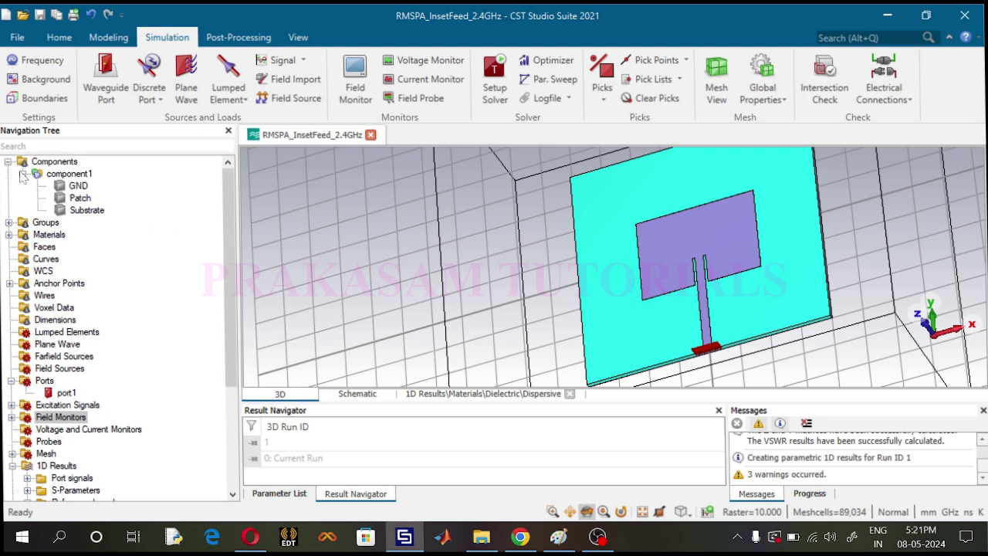
pyautogui.scroll(-2, 13, 305)
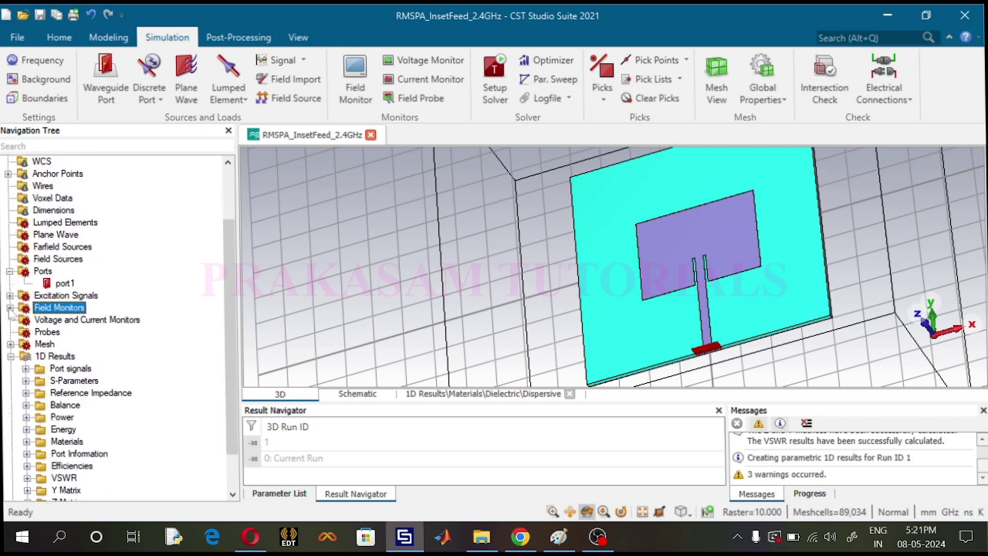
pyautogui.click(26, 381)
pyautogui.click(72, 393)
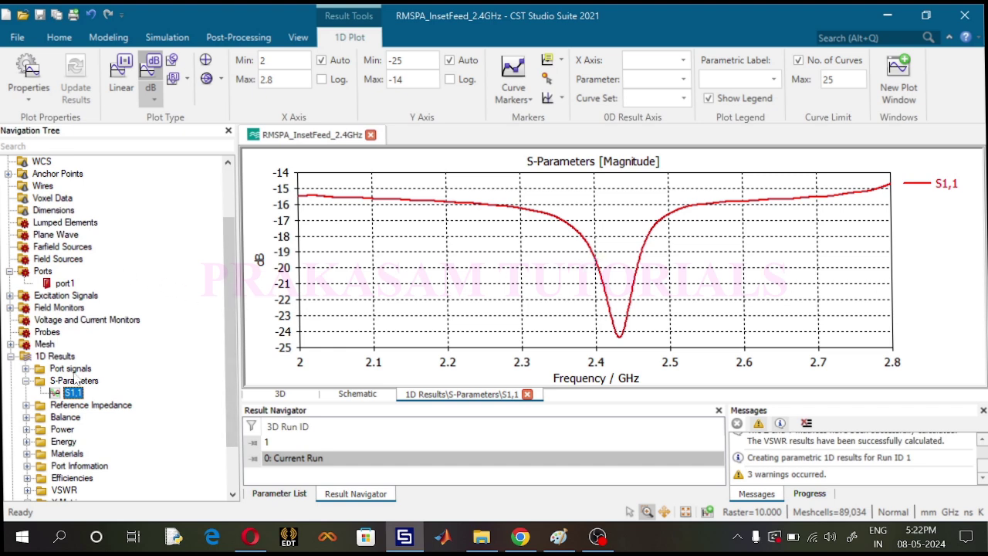
# - Display the 3D farfield pattern at 2.4 GHz and orient it so the whole lobe can be examined
pyautogui.scroll(-2, 78, 394)
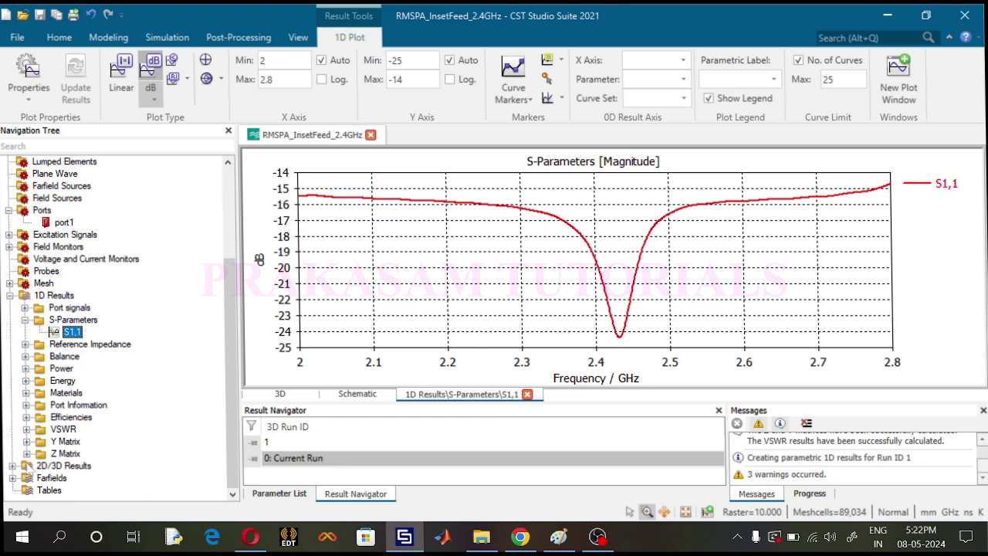
pyautogui.click(12, 478)
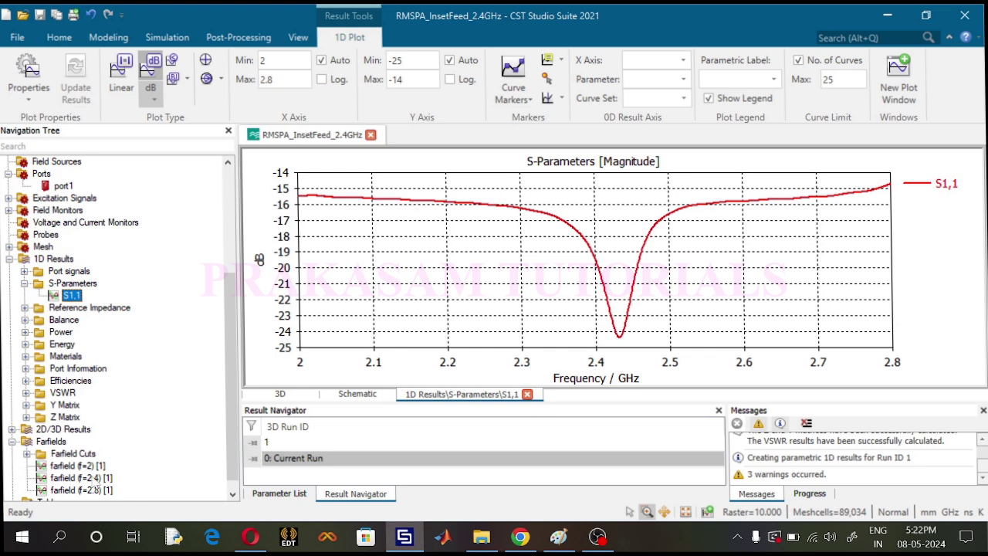
pyautogui.click(95, 479)
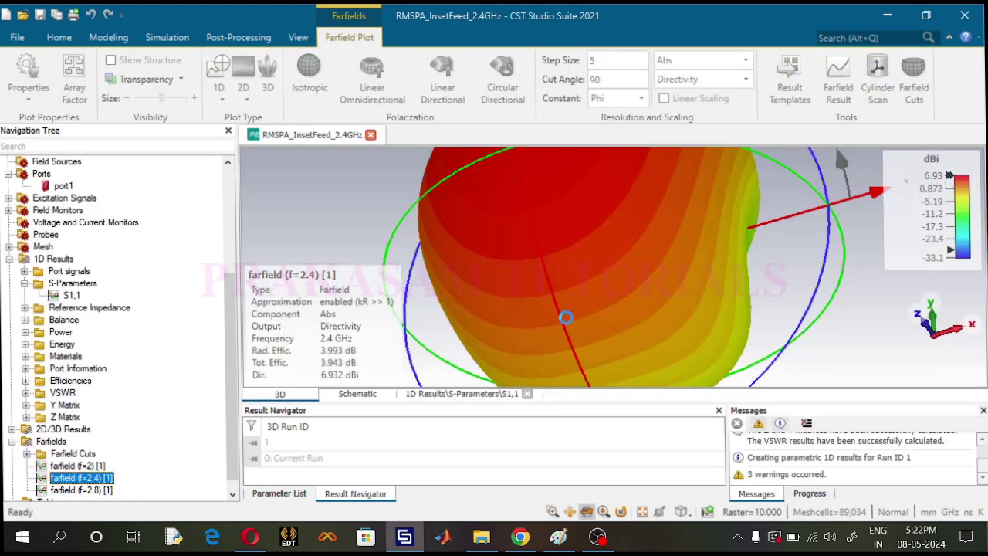
pyautogui.scroll(-5, 624, 269)
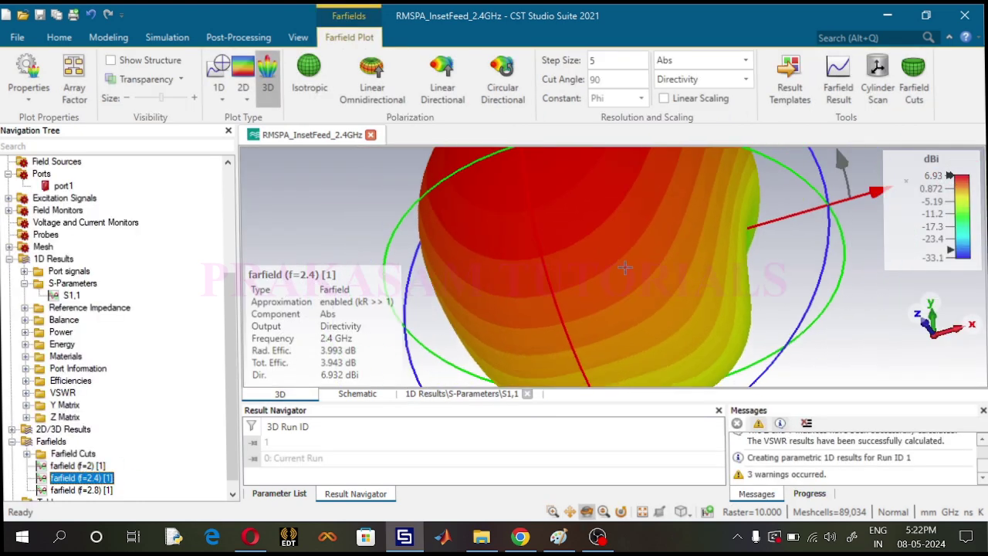
pyautogui.moveTo(538, 345); pyautogui.dragTo(503, 180)
pyautogui.moveTo(582, 337); pyautogui.dragTo(491, 351)
# - Switch the 2.4 GHz farfield plot to Gain (IEEE) and save the project
pyautogui.click(666, 80)
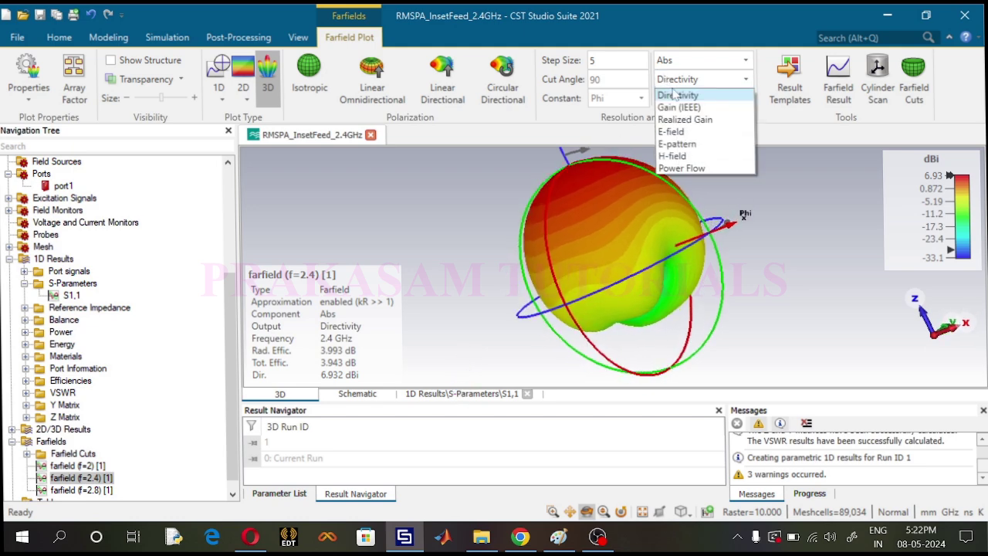
pyautogui.click(678, 105)
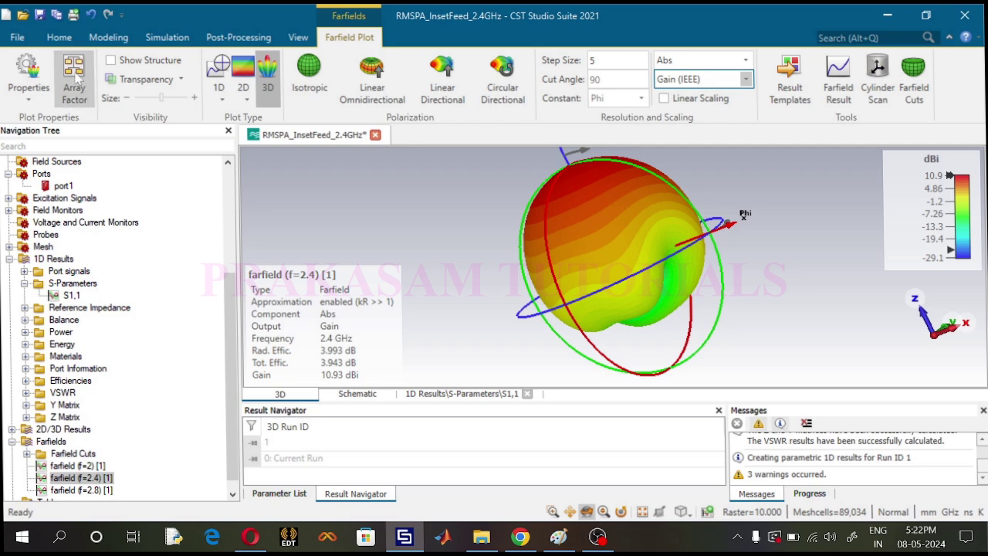
pyautogui.click(42, 18)
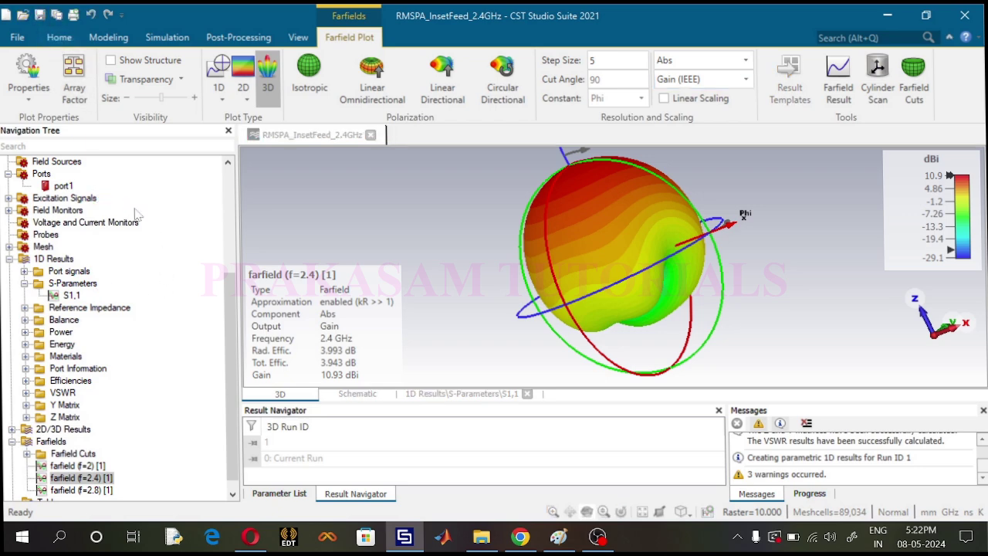
# - Delete port1 from the model, discarding current and parametric results while keeping the result cache
pyautogui.scroll(2, 138, 214)
pyautogui.scroll(1, 123, 232)
pyautogui.click(64, 296)
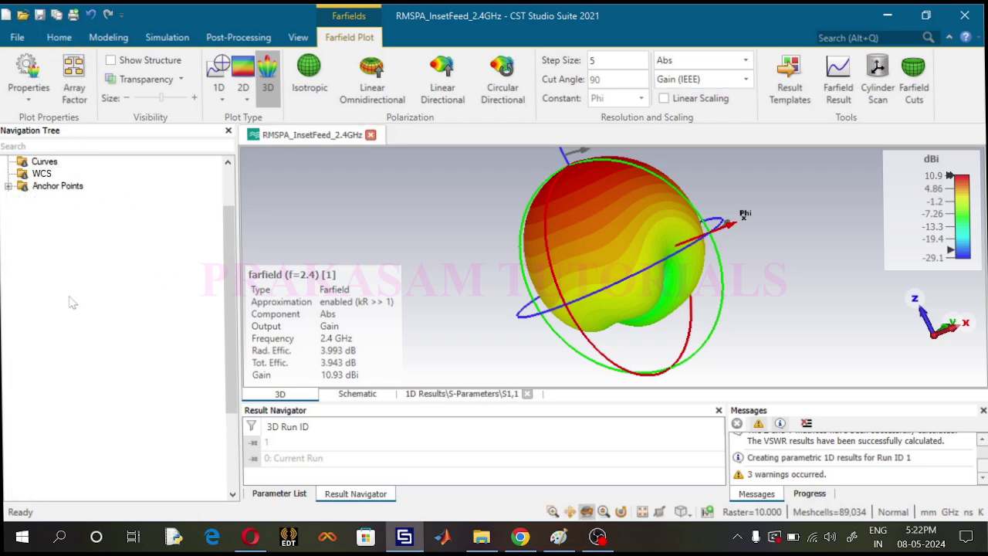
pyautogui.press('Delete')
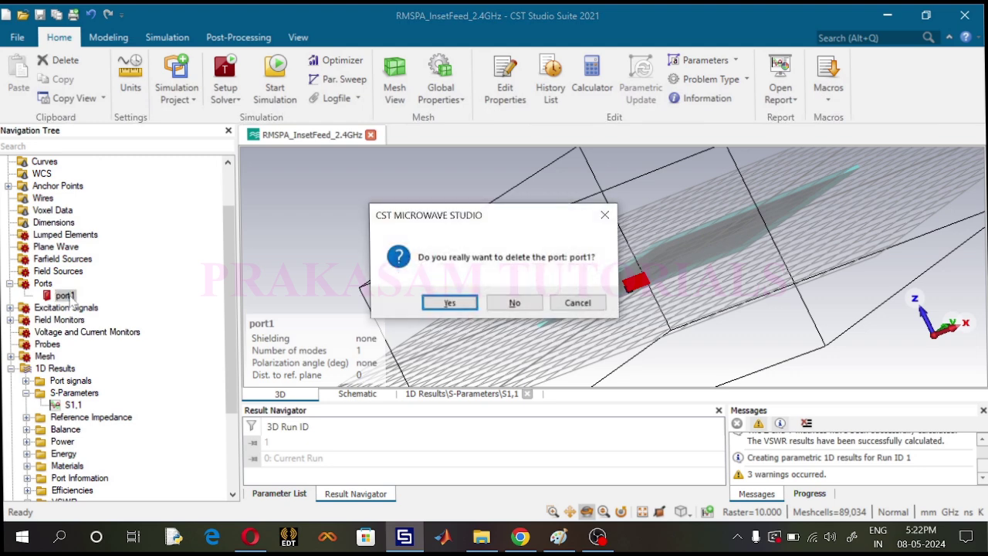
pyautogui.click(446, 303)
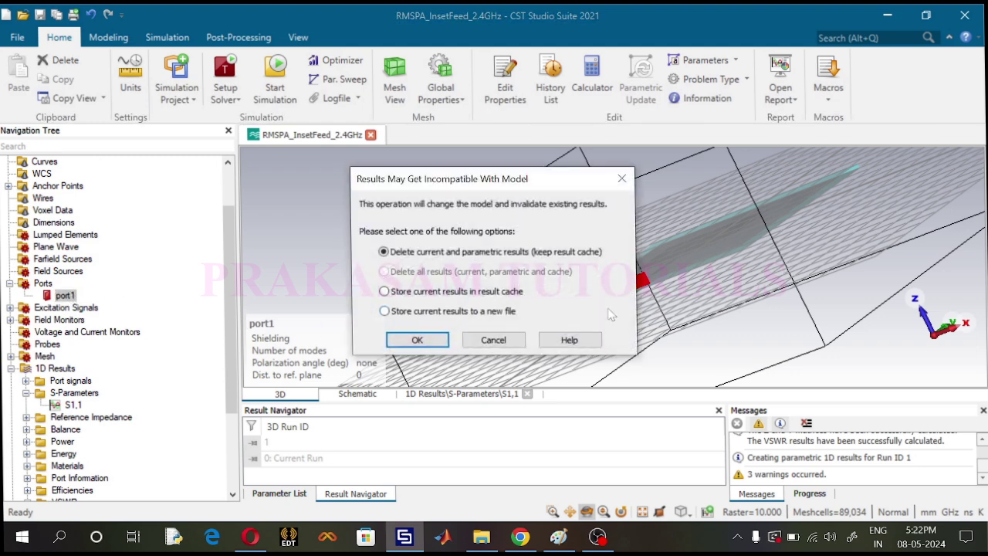
pyautogui.click(417, 340)
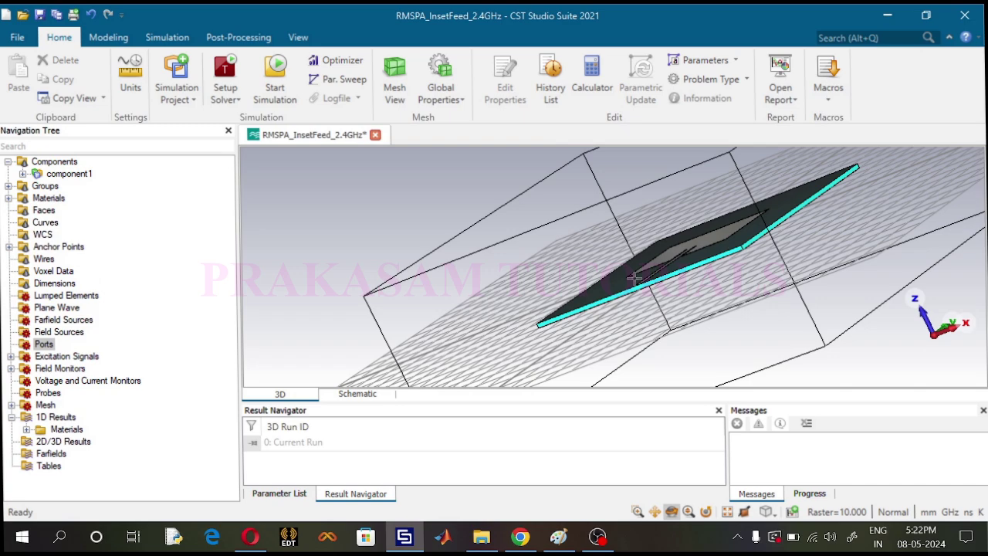
# - Open the port extension coefficient macro for a microstrip line and start editing its width W
pyautogui.scroll(3, 633, 278)
pyautogui.scroll(5, 633, 277)
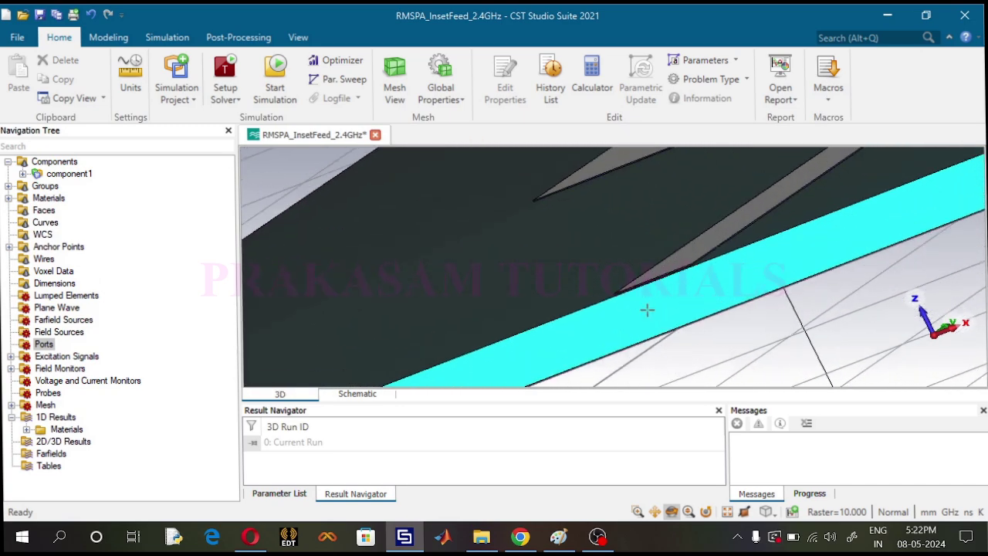
pyautogui.click(827, 81)
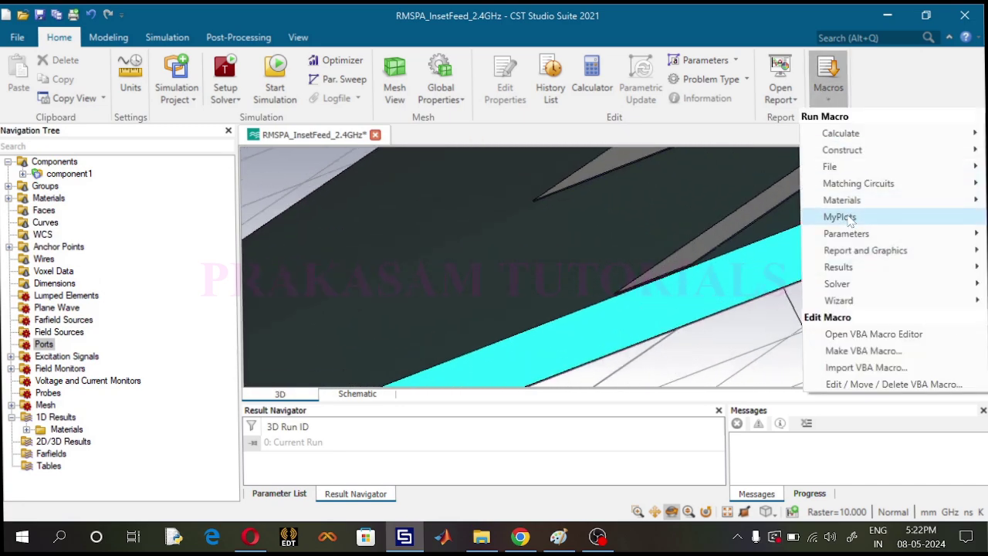
pyautogui.moveTo(843, 284)
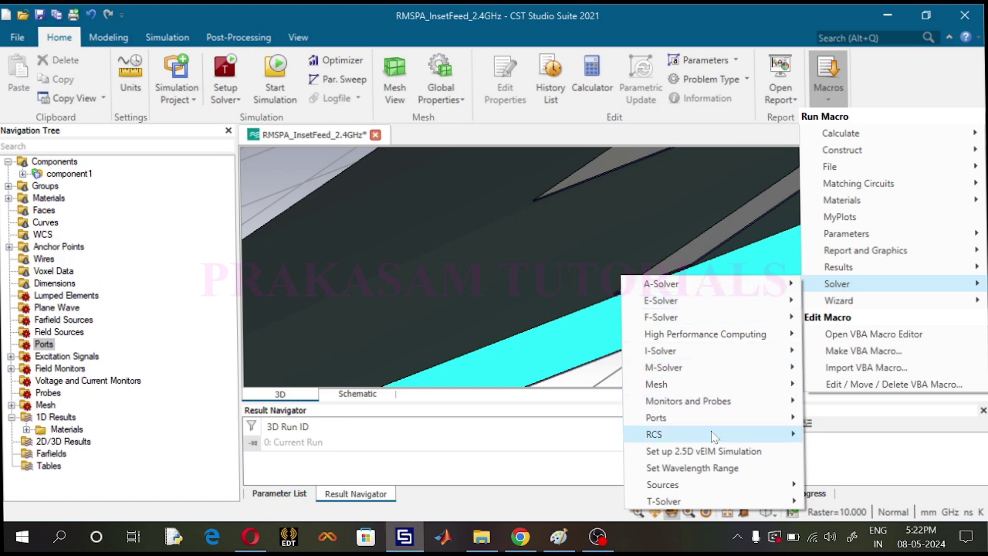
pyautogui.moveTo(702, 418)
pyautogui.click(538, 435)
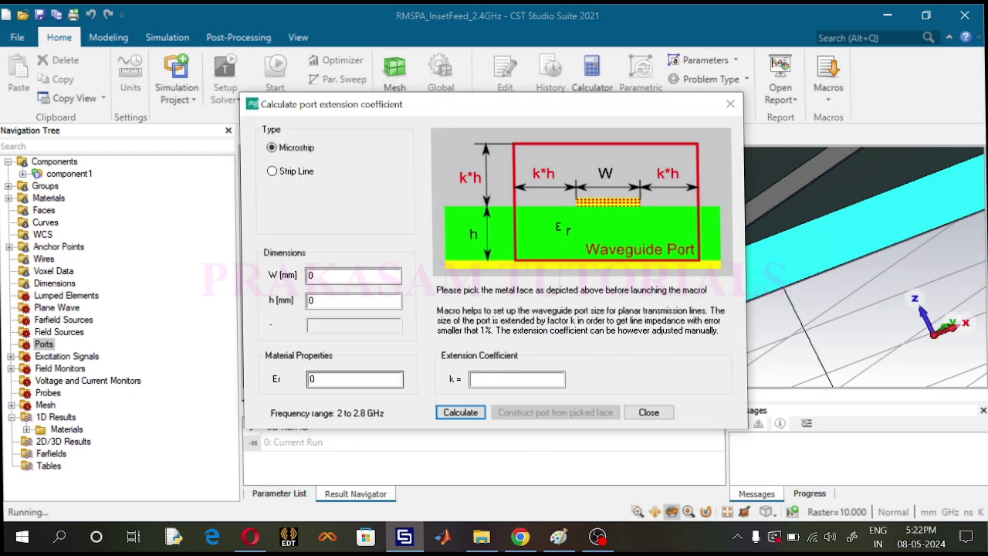
pyautogui.click(328, 278)
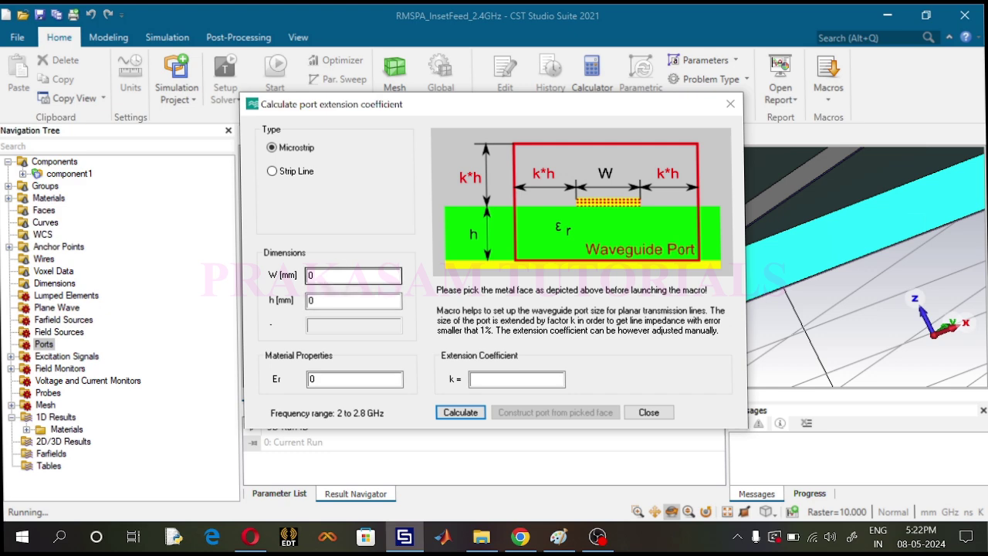